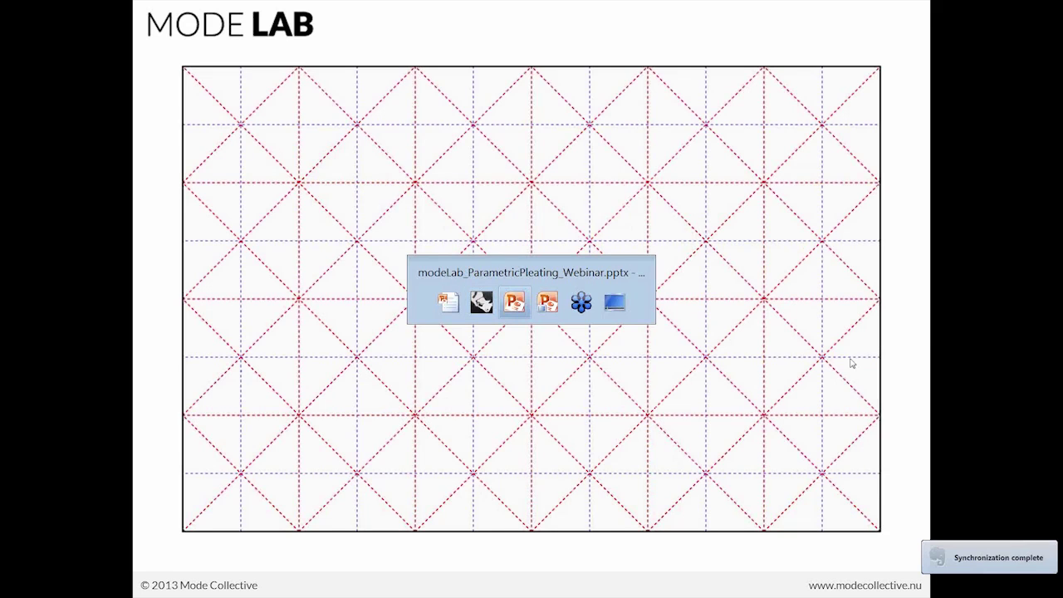
# Switch from the slide show to Rhino and Grasshopper, and call up the options of Evernote running in the background.
pyautogui.hotkey('alt', 'Tab')
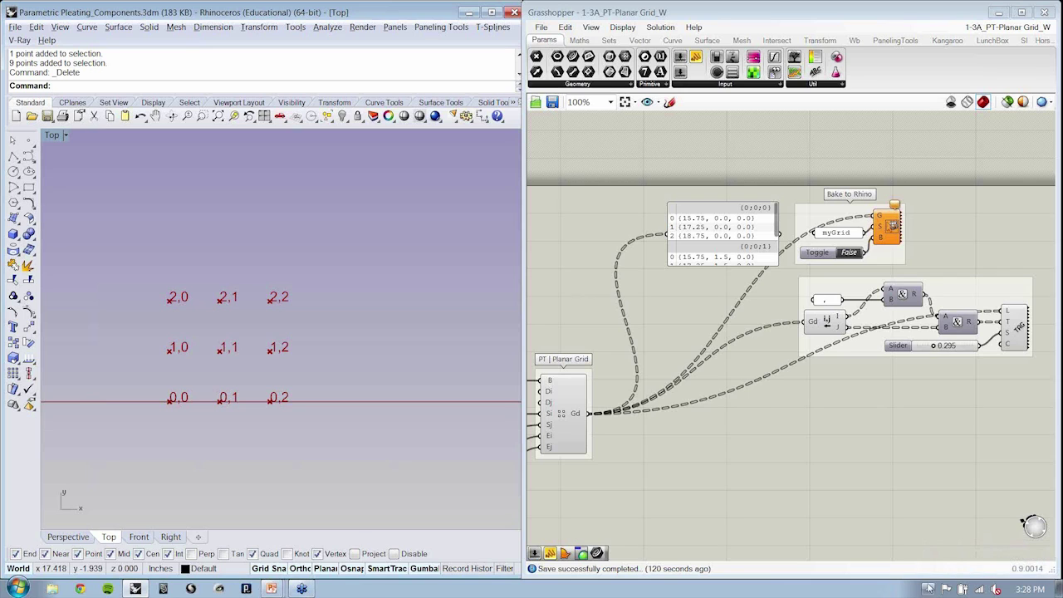
pyautogui.click(928, 589)
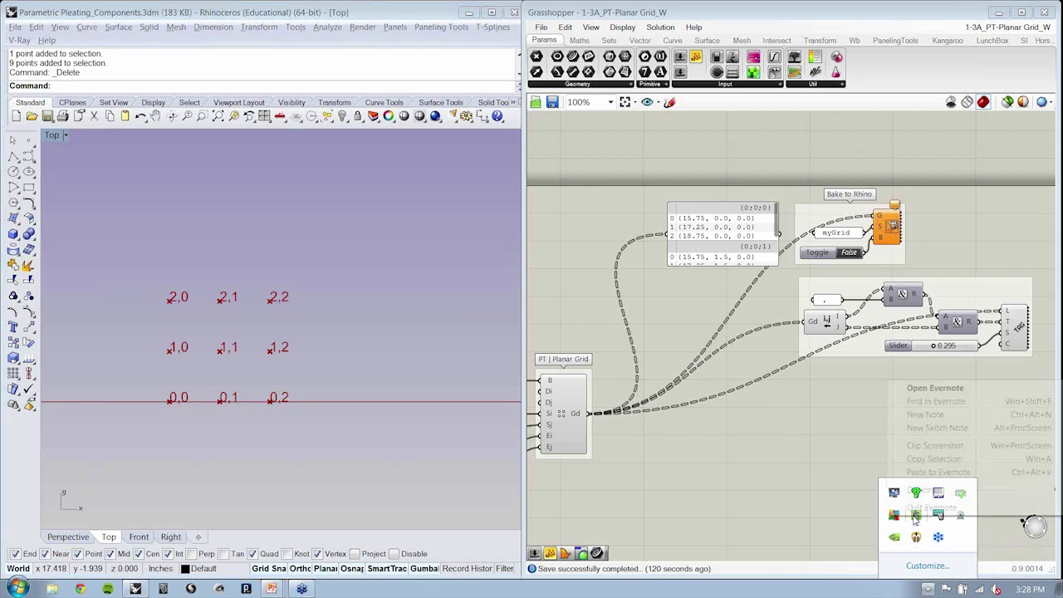
pyautogui.click(822, 414)
# Set the planar grid's Row Count and Column Count to 4.
pyautogui.moveTo(804, 376); pyautogui.dragTo(901, 387, button='right')
pyautogui.scroll(-2, 901, 388)
pyautogui.scroll(3, 693, 425)
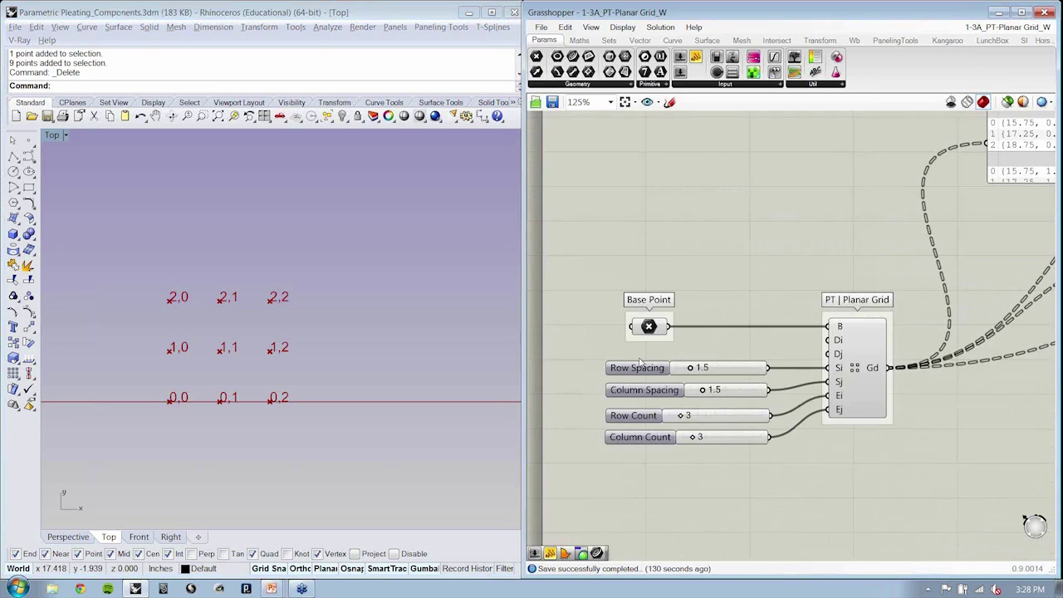
pyautogui.moveTo(682, 416); pyautogui.dragTo(704, 437)
pyautogui.moveTo(781, 481); pyautogui.dragTo(777, 483, button='right')
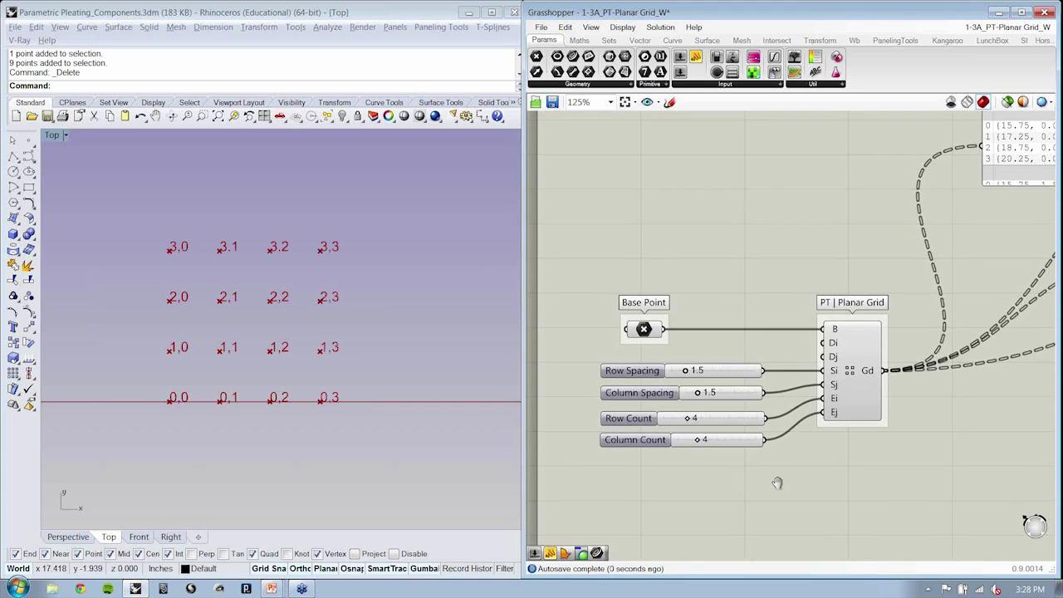
pyautogui.scroll(-2, 777, 484)
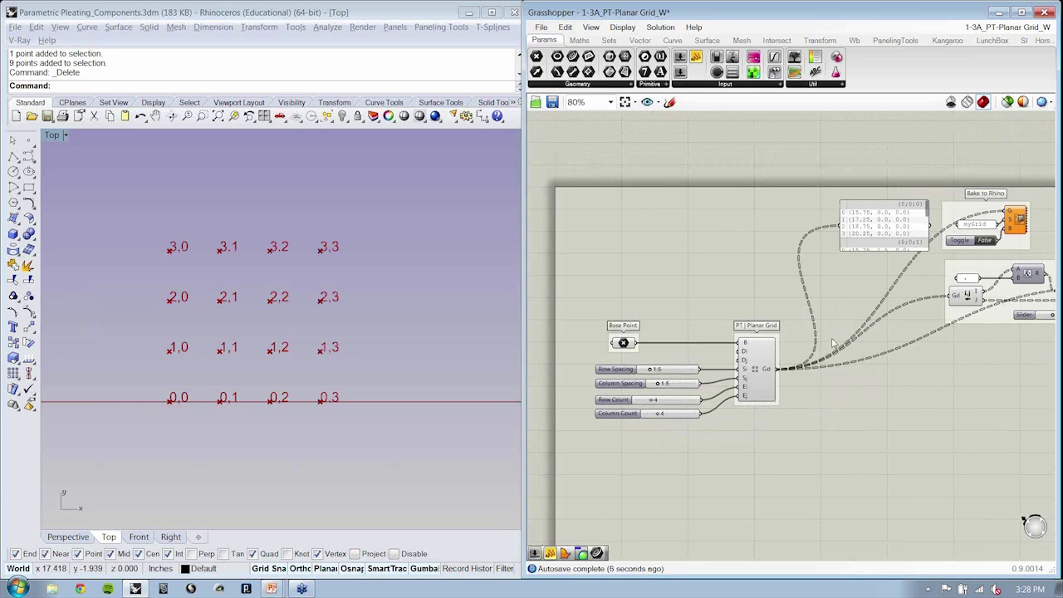
# Save the Grasshopper definition as 1-4A_PT-Panel Grid2D_W in the Post folder of 000_WorkshopFiles.
pyautogui.write('S')
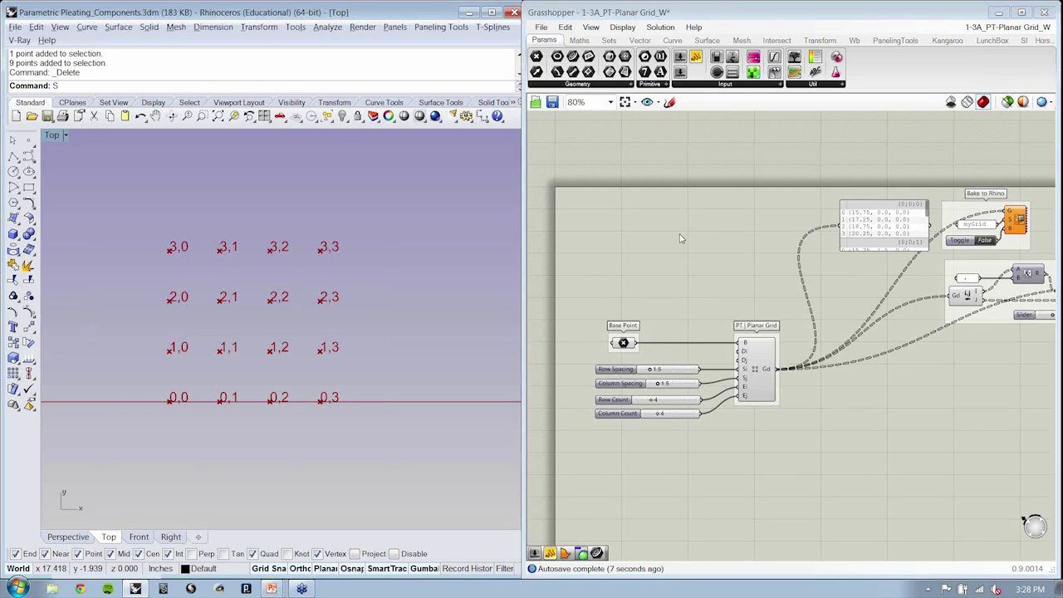
pyautogui.click(541, 27)
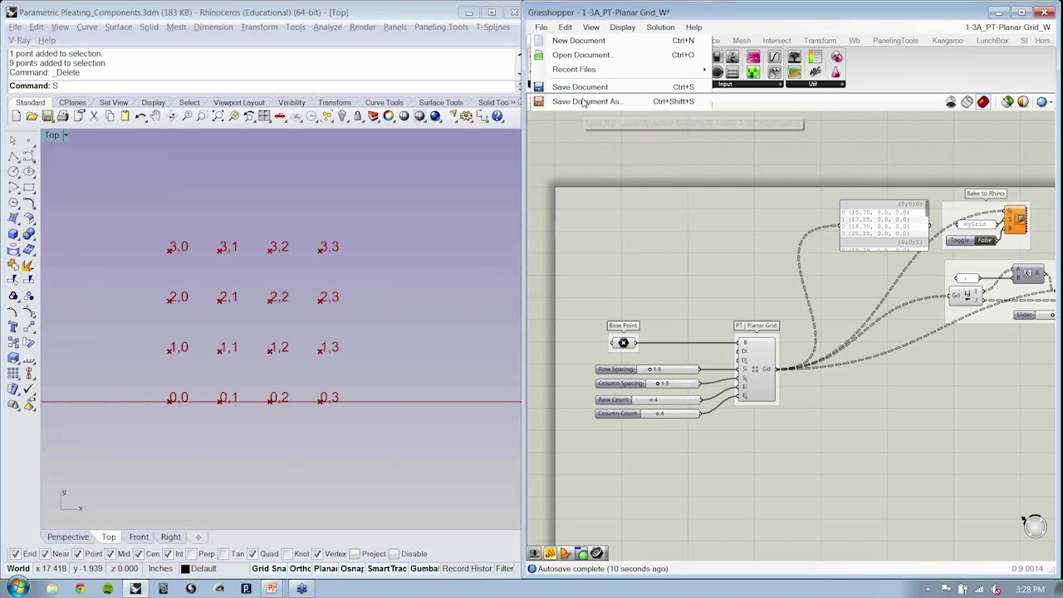
pyautogui.click(584, 101)
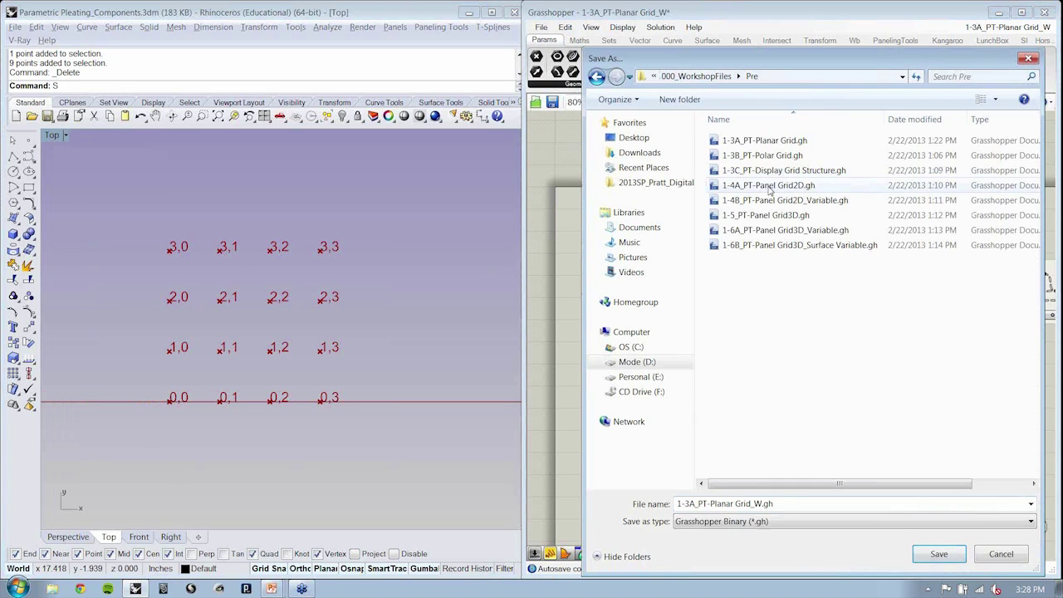
pyautogui.click(716, 186)
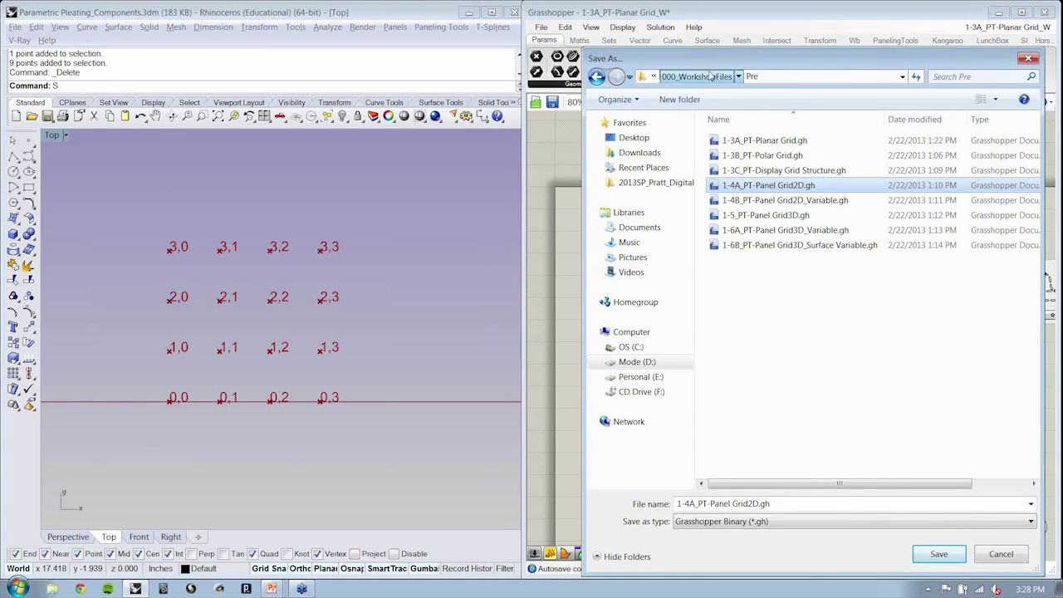
pyautogui.click(711, 76)
pyautogui.doubleClick(766, 177)
pyautogui.doubleClick(898, 504)
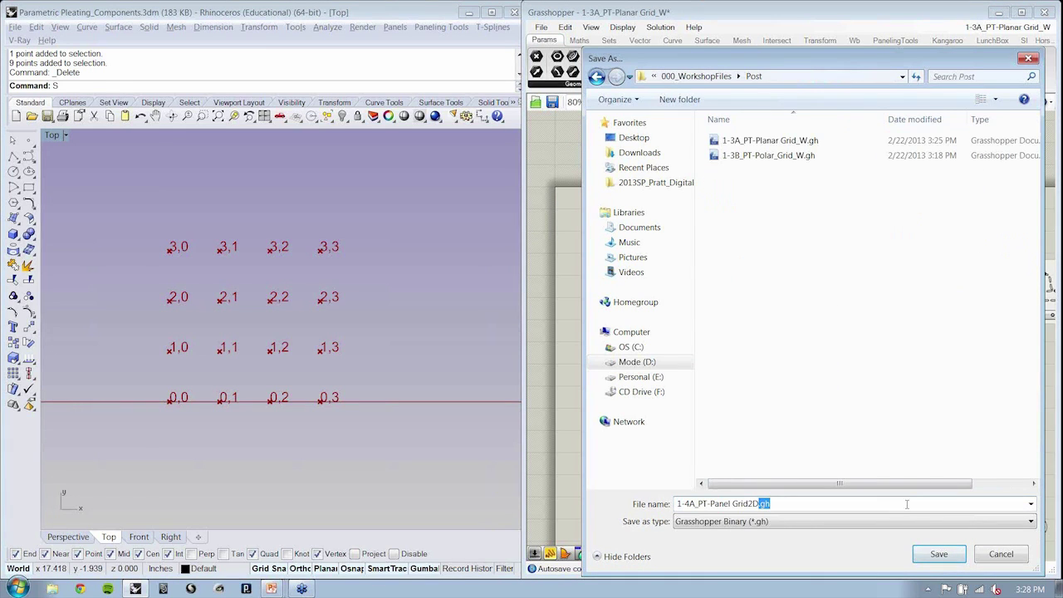
pyautogui.write('_W')
pyautogui.click(939, 554)
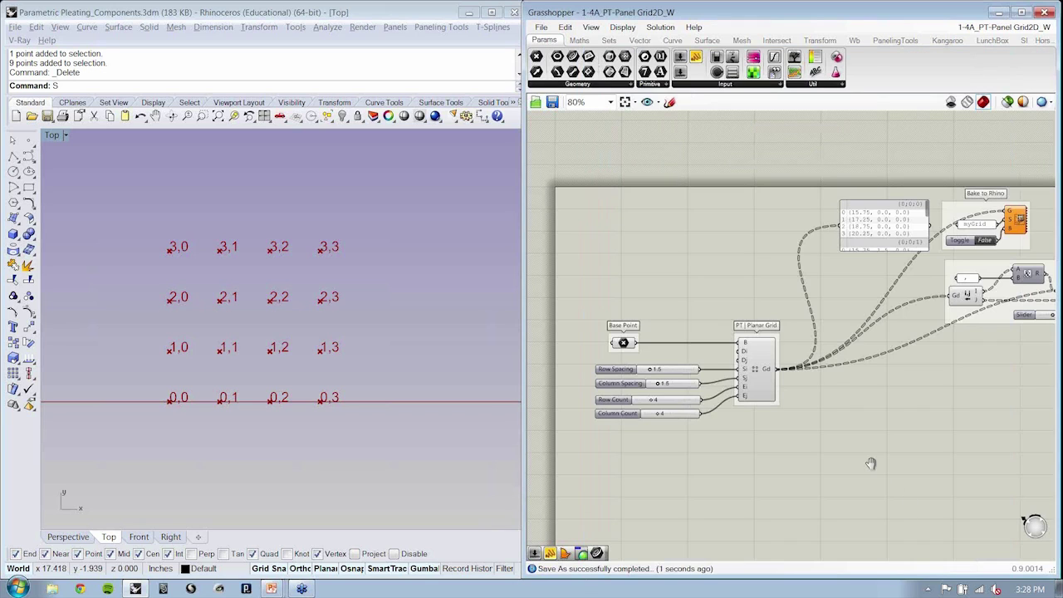
# Bring up the PanelingTools components in Grasshopper.
pyautogui.moveTo(870, 463); pyautogui.dragTo(855, 417, button='right')
pyautogui.scroll(1, 855, 417)
pyautogui.moveTo(759, 420); pyautogui.dragTo(848, 415, button='right')
pyautogui.click(895, 40)
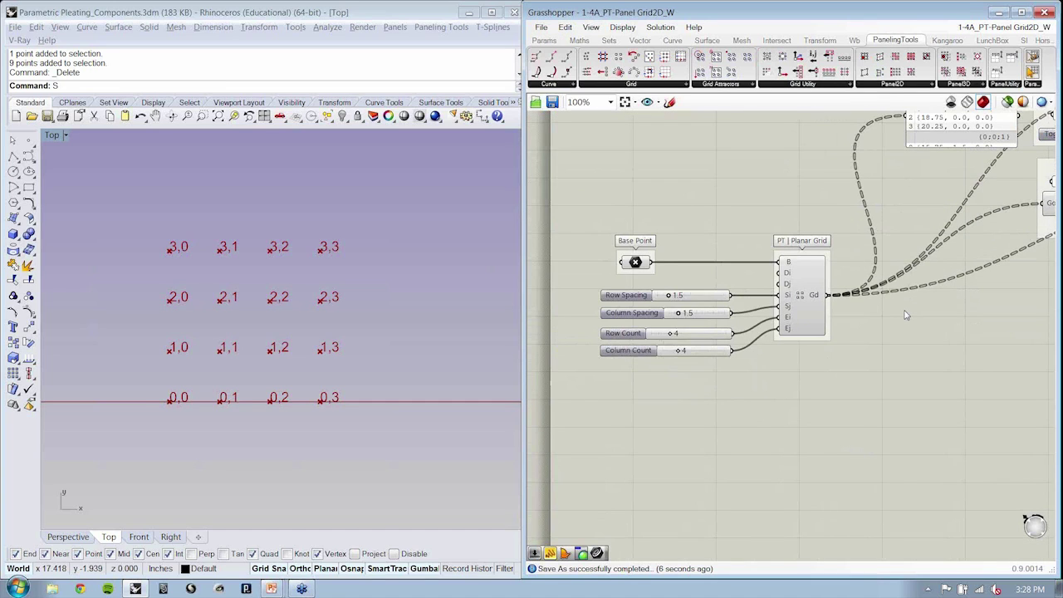
# Set the slider feeding the text tag's size to 0.216 and rename it Font Size.
pyautogui.moveTo(906, 315); pyautogui.dragTo(926, 320, button='right')
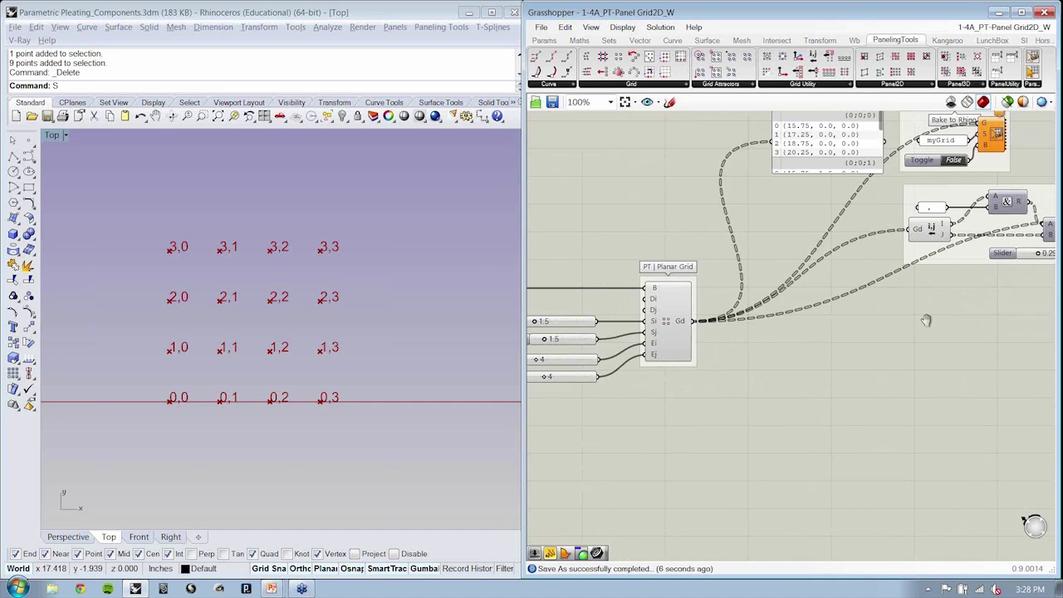
pyautogui.scroll(5, 926, 320)
pyautogui.moveTo(795, 367); pyautogui.dragTo(791, 387)
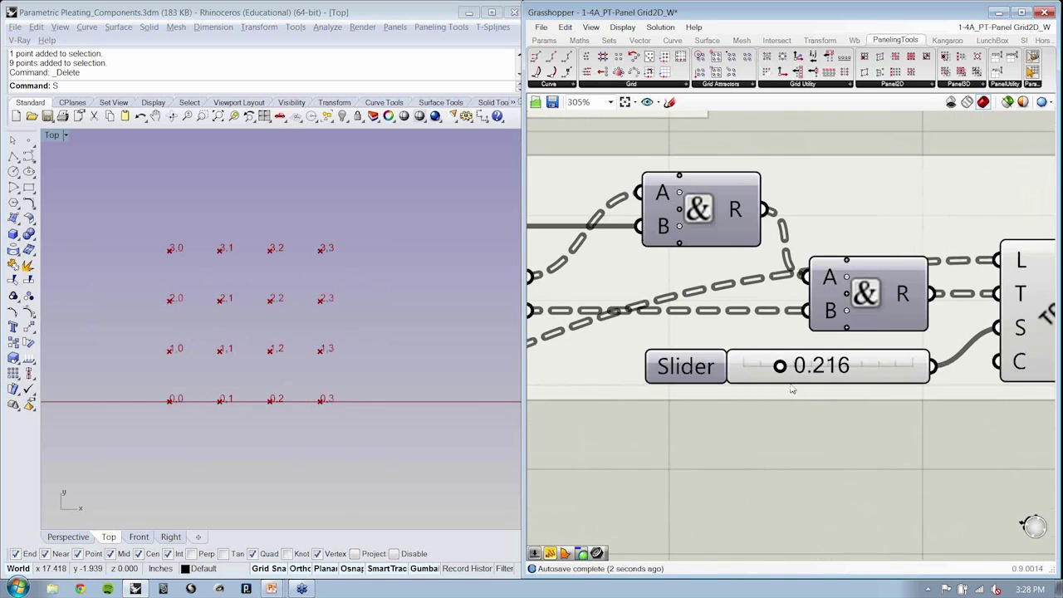
pyautogui.moveTo(878, 414); pyautogui.dragTo(751, 405, button='right')
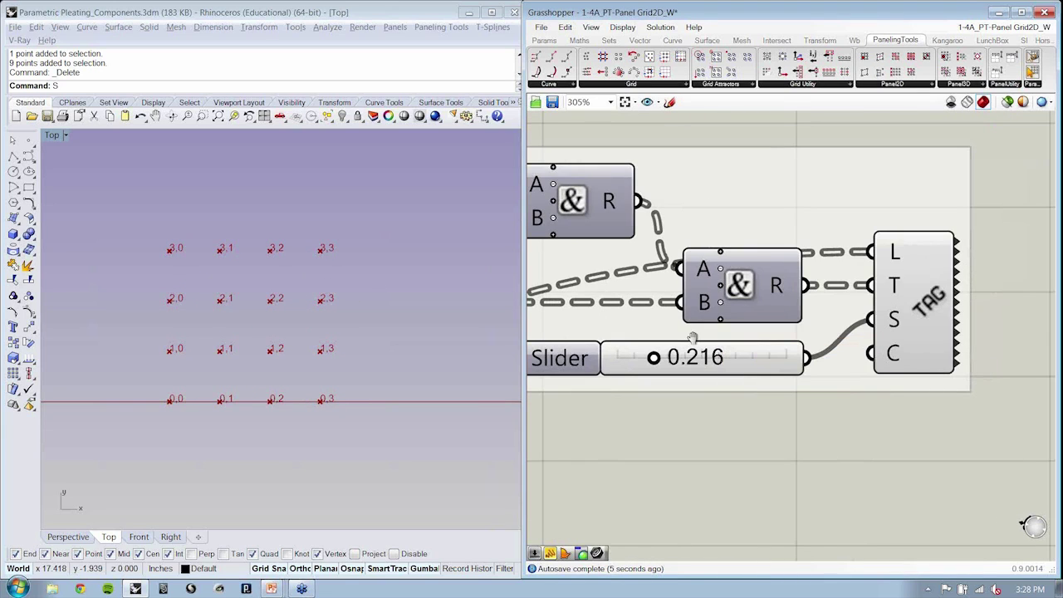
pyautogui.moveTo(693, 338); pyautogui.dragTo(697, 337, button='right')
pyautogui.moveTo(698, 338); pyautogui.dragTo(730, 343, button='right')
pyautogui.rightClick(622, 362)
pyautogui.write('Font Size')
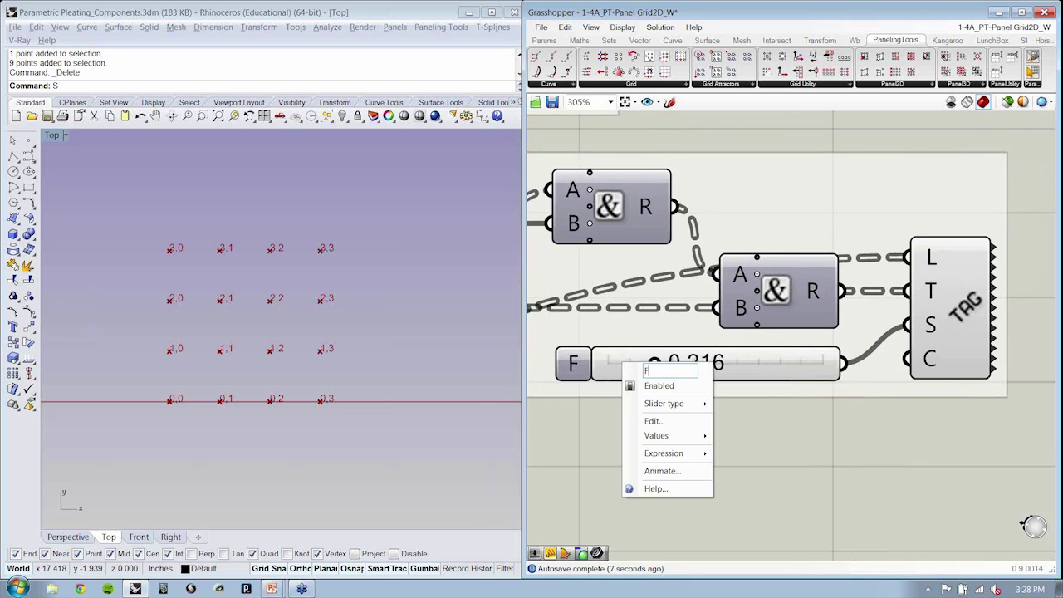
pyautogui.press('Return')
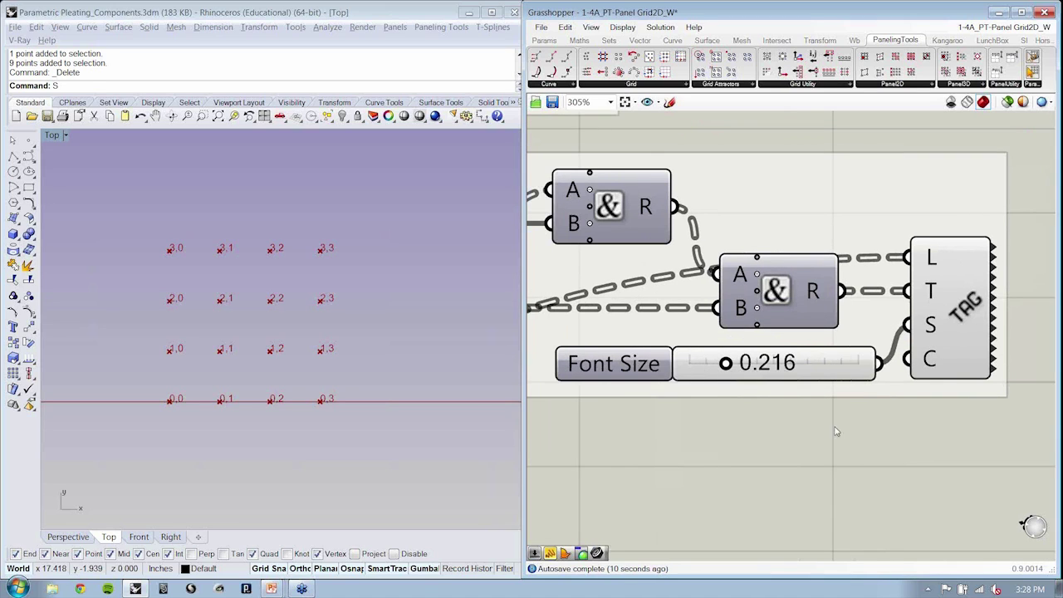
# Enlarge the grid point labels by setting the Font Size slider to 0.303.
pyautogui.moveTo(823, 372); pyautogui.dragTo(788, 367)
pyautogui.click(831, 441)
pyautogui.moveTo(831, 441); pyautogui.dragTo(876, 408, button='right')
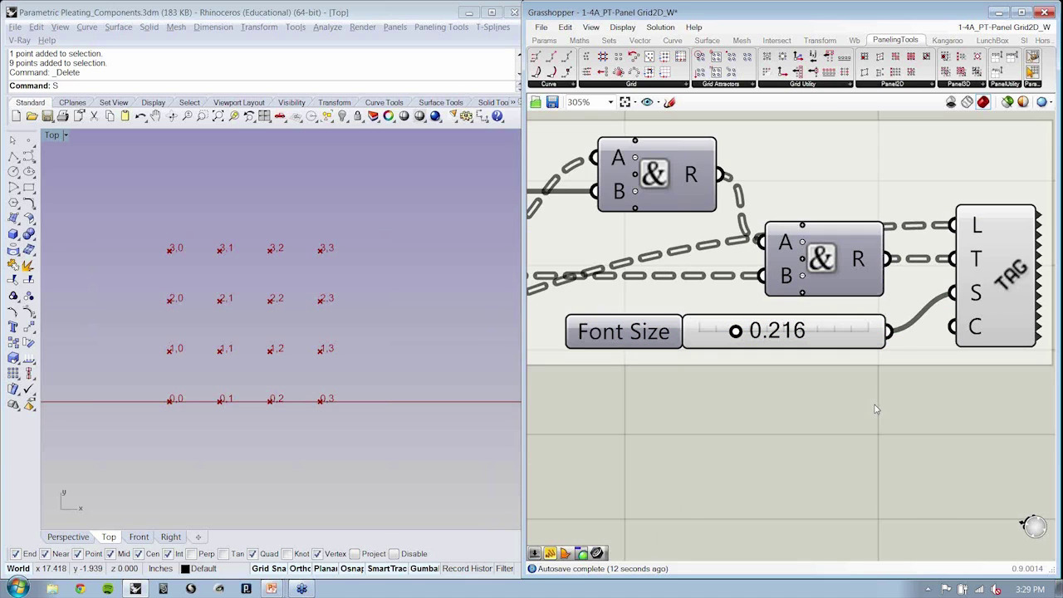
pyautogui.scroll(-3, 875, 409)
pyautogui.moveTo(786, 364); pyautogui.dragTo(797, 368)
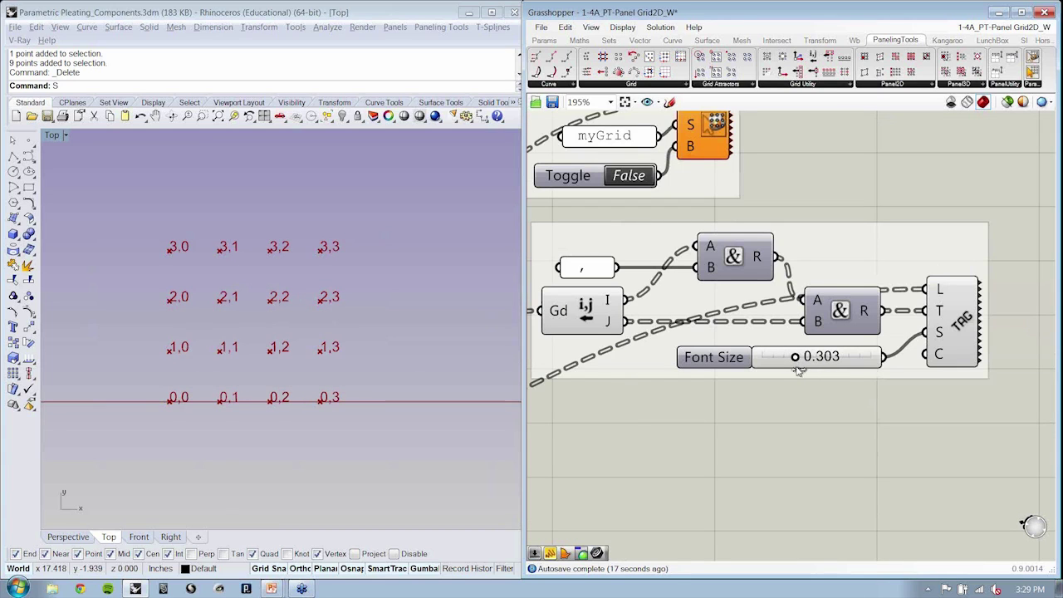
# Add a PanelingTools Generate Borders component to the canvas near the Planar Grid component.
pyautogui.moveTo(772, 432); pyautogui.dragTo(1048, 274, button='right')
pyautogui.scroll(-2, 736, 323)
pyautogui.scroll(1, 736, 324)
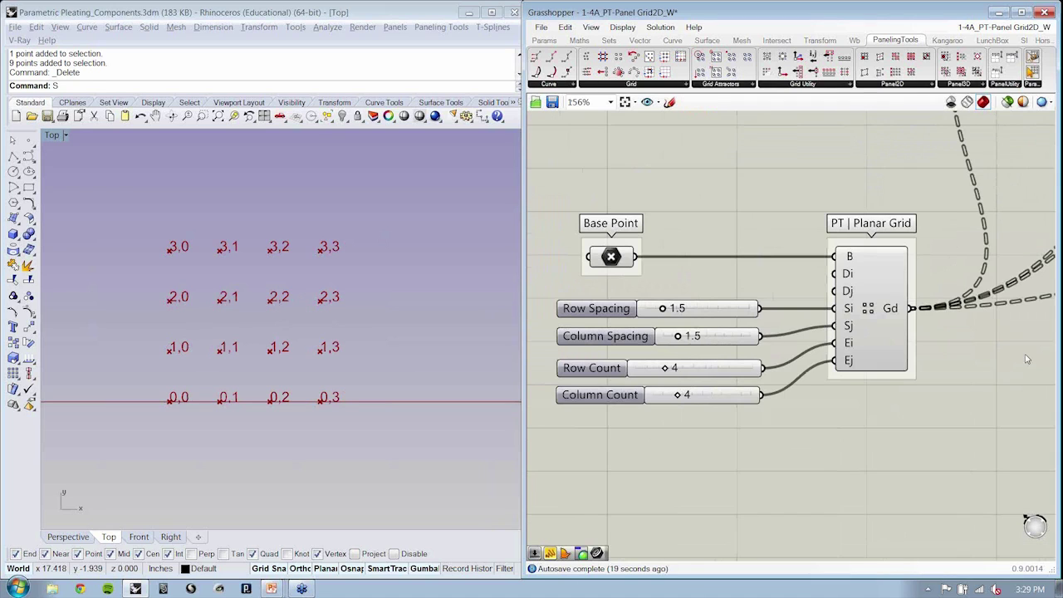
pyautogui.click(914, 85)
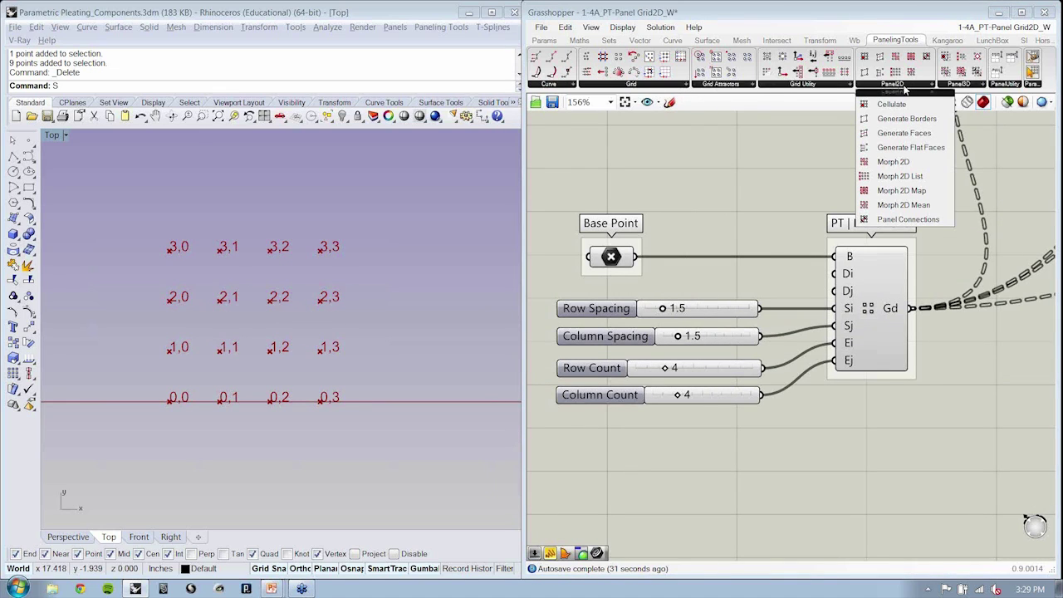
pyautogui.click(887, 121)
pyautogui.click(906, 84)
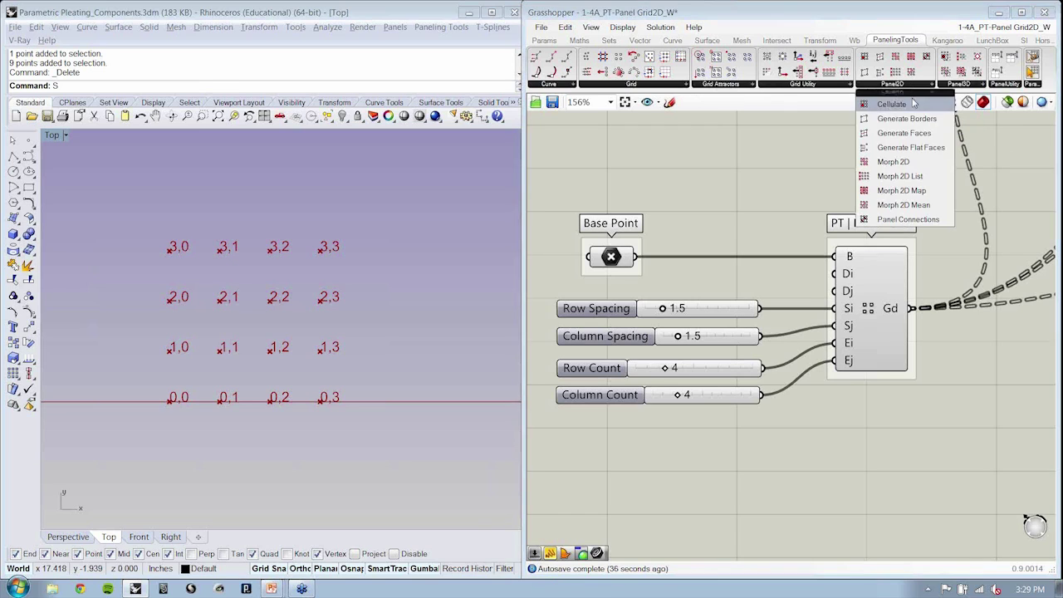
pyautogui.moveTo(884, 122); pyautogui.dragTo(976, 500)
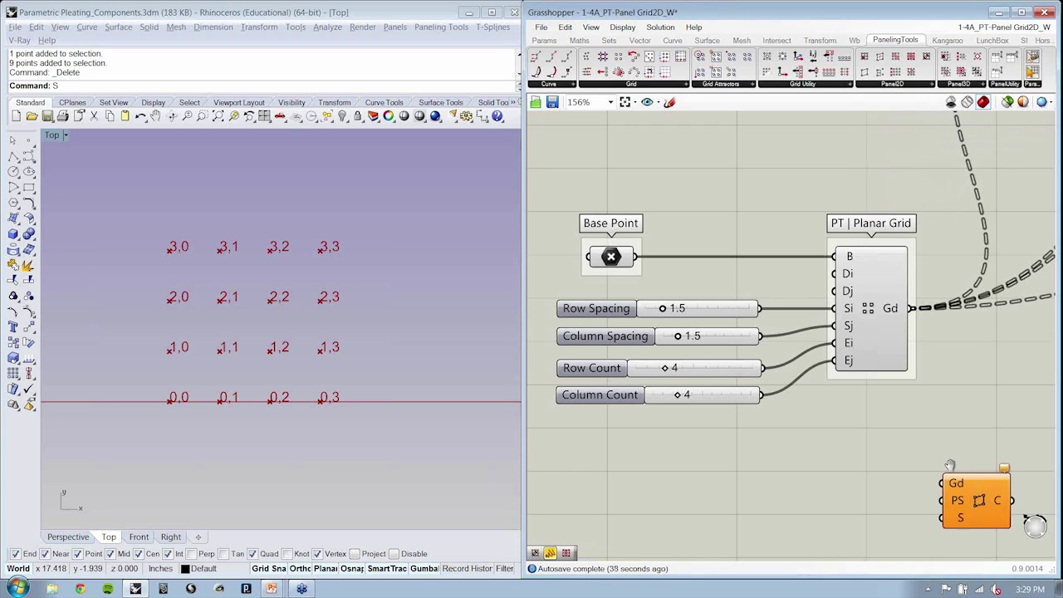
# Position the Generate Borders component just below the Planar Grid component and feed the grid output into its Gd input.
pyautogui.moveTo(949, 465); pyautogui.dragTo(827, 333, button='right')
pyautogui.scroll(-2, 827, 333)
pyautogui.moveTo(844, 362); pyautogui.dragTo(862, 340)
pyautogui.moveTo(909, 354); pyautogui.dragTo(921, 387, button='right')
pyautogui.click(927, 389)
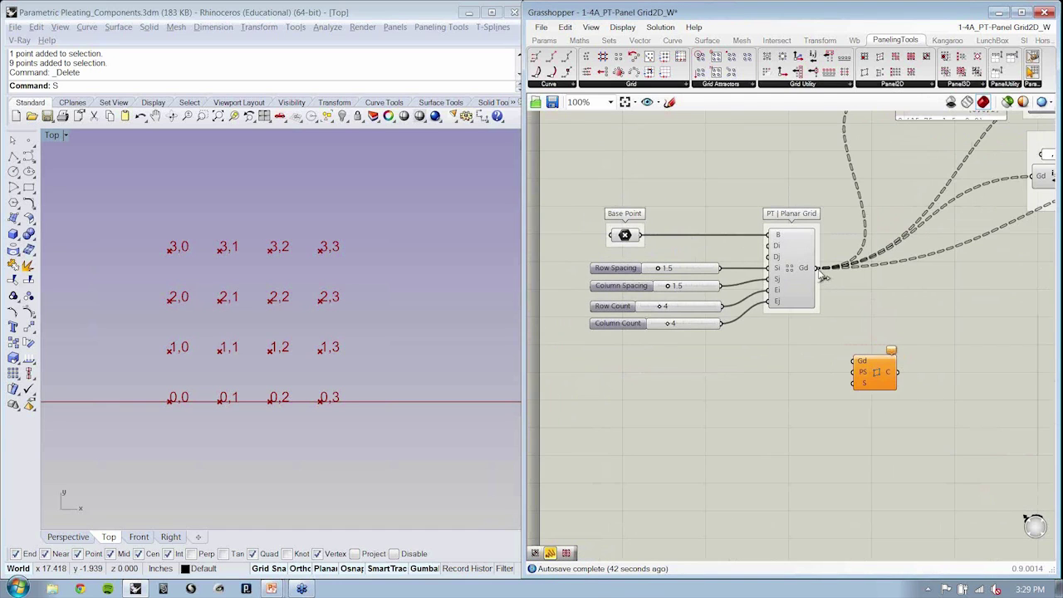
pyautogui.moveTo(819, 269); pyautogui.dragTo(857, 361)
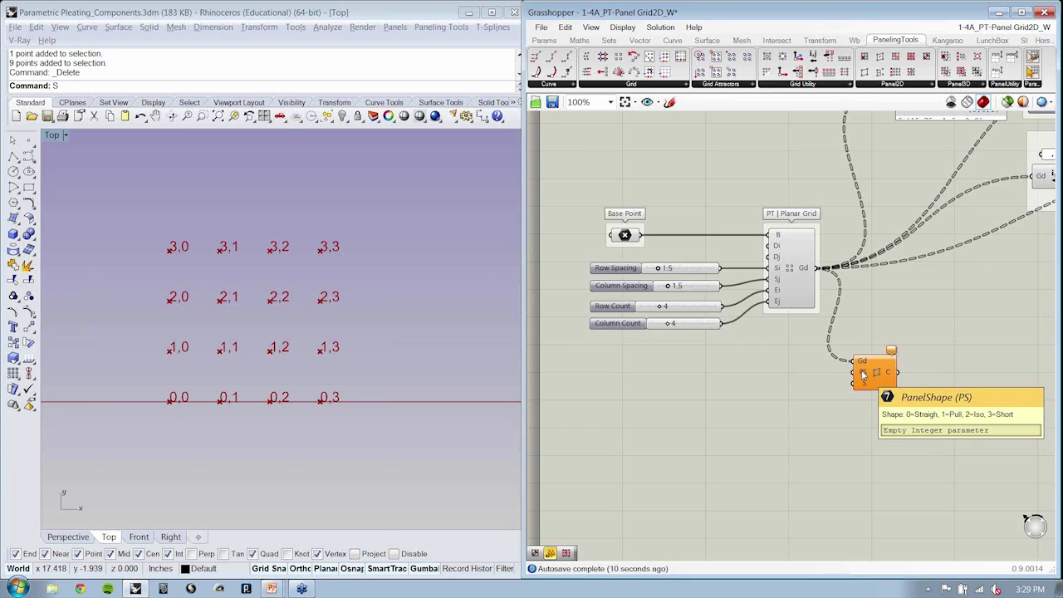
# Assign an integer to the PanelShape input of Generate Borders and highlight the resulting panel borders in the viewport.
pyautogui.scroll(5, 863, 375)
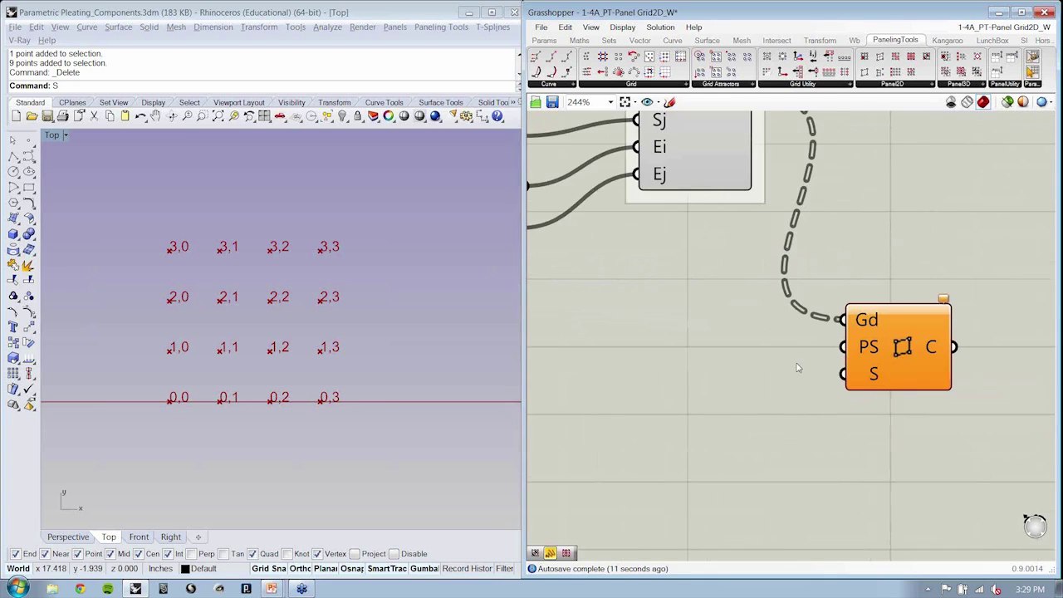
pyautogui.rightClick(864, 348)
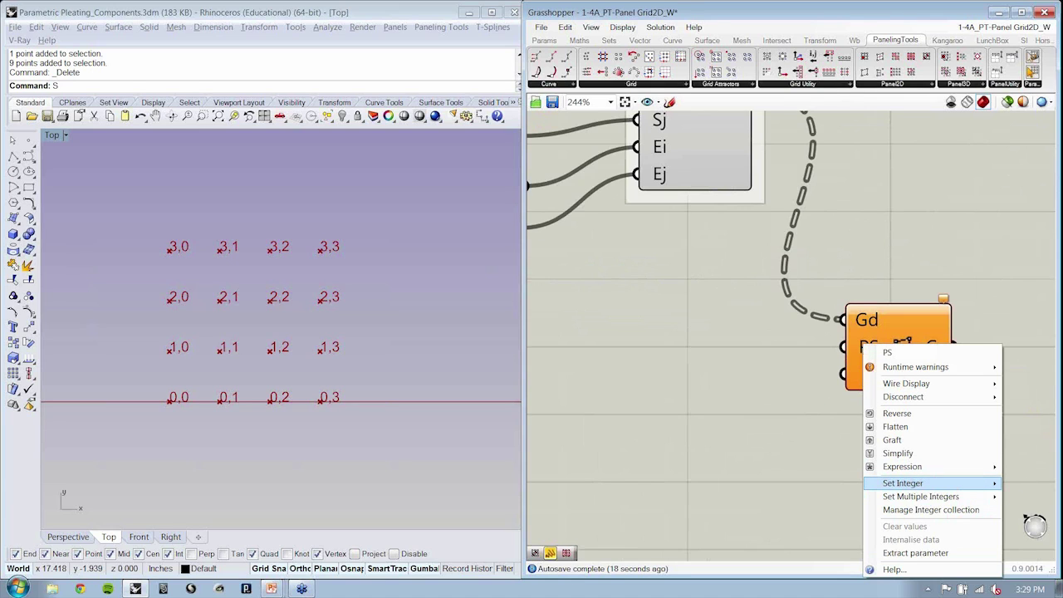
pyautogui.press('Escape')
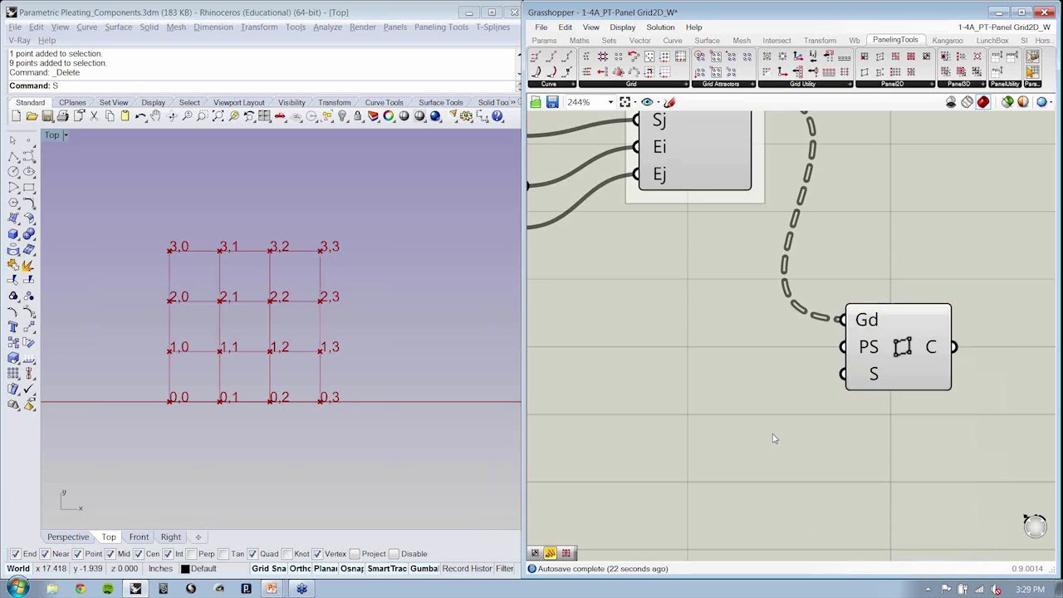
pyautogui.click(895, 345)
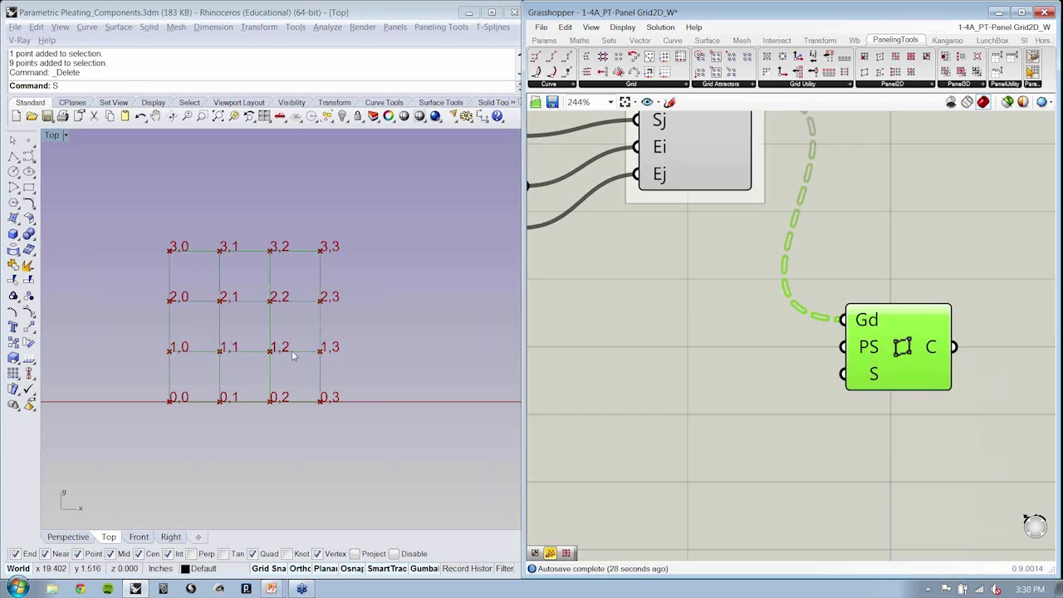
pyautogui.click(697, 425)
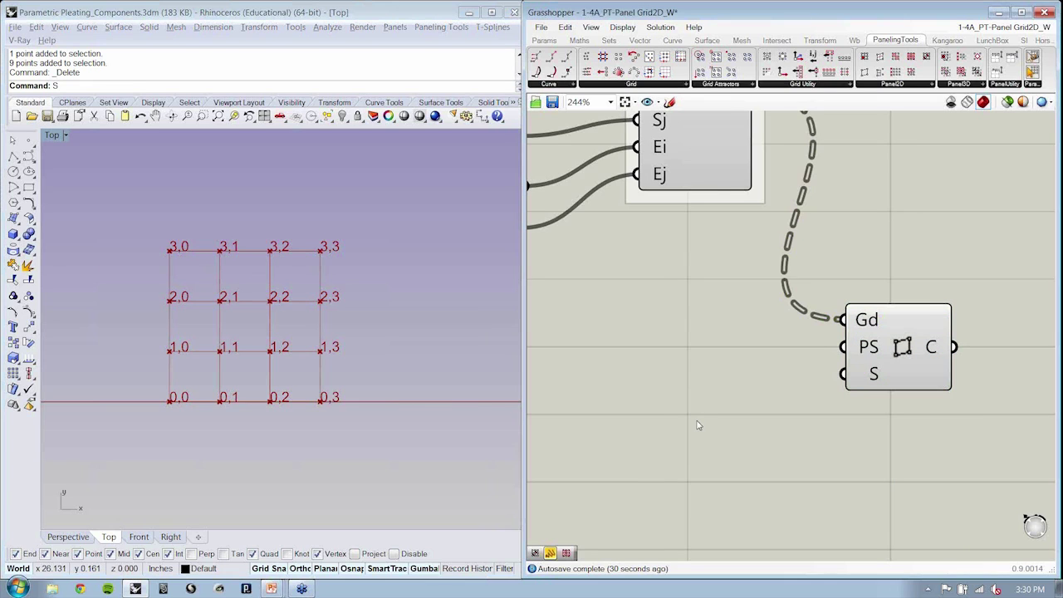
# Copy the lower square crease-pattern curves 12.75 inches along X, placing the duplicate between the tall panel strip and the point grid.
pyautogui.moveTo(698, 425); pyautogui.dragTo(722, 423, button='right')
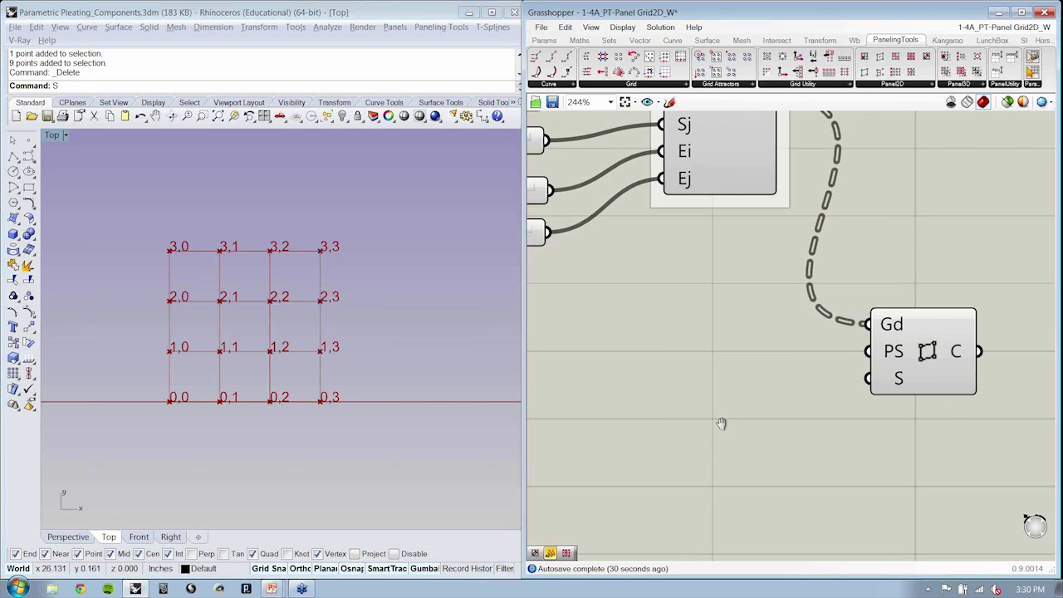
pyautogui.scroll(-3, 721, 423)
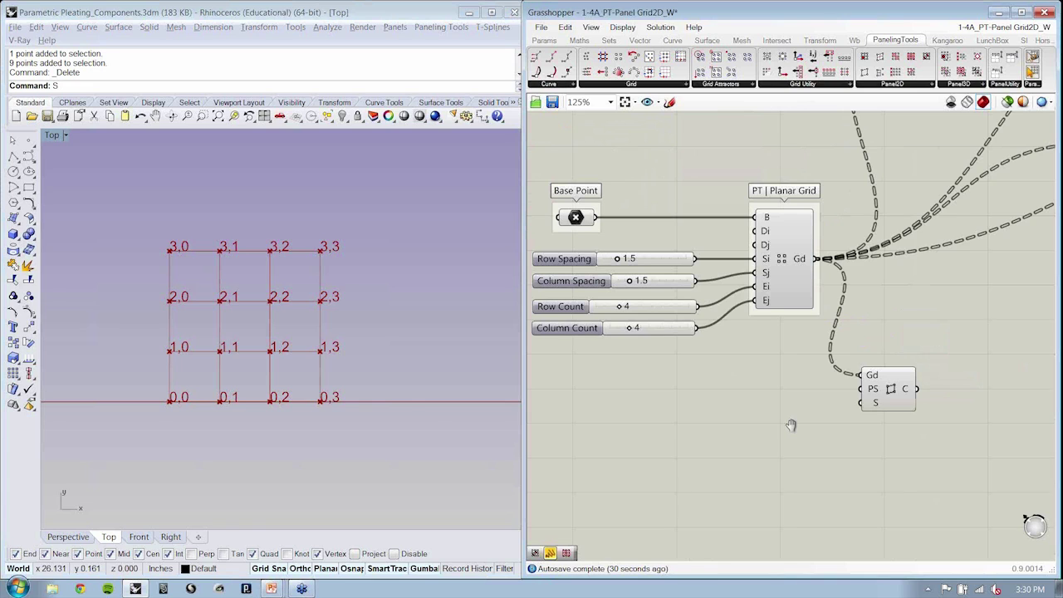
pyautogui.moveTo(791, 425); pyautogui.dragTo(809, 424, button='right')
pyautogui.scroll(-4, 361, 416)
pyautogui.moveTo(361, 416); pyautogui.dragTo(530, 408, button='right')
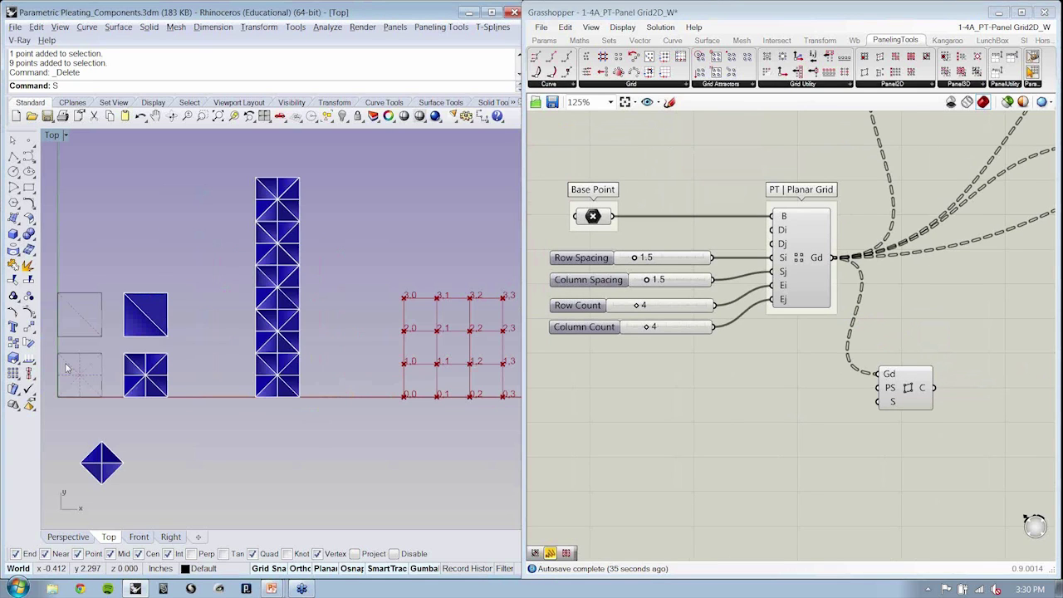
pyautogui.click(65, 363)
pyautogui.scroll(-2, 110, 410)
pyautogui.press('alt')
pyautogui.moveTo(117, 381); pyautogui.dragTo(348, 400)
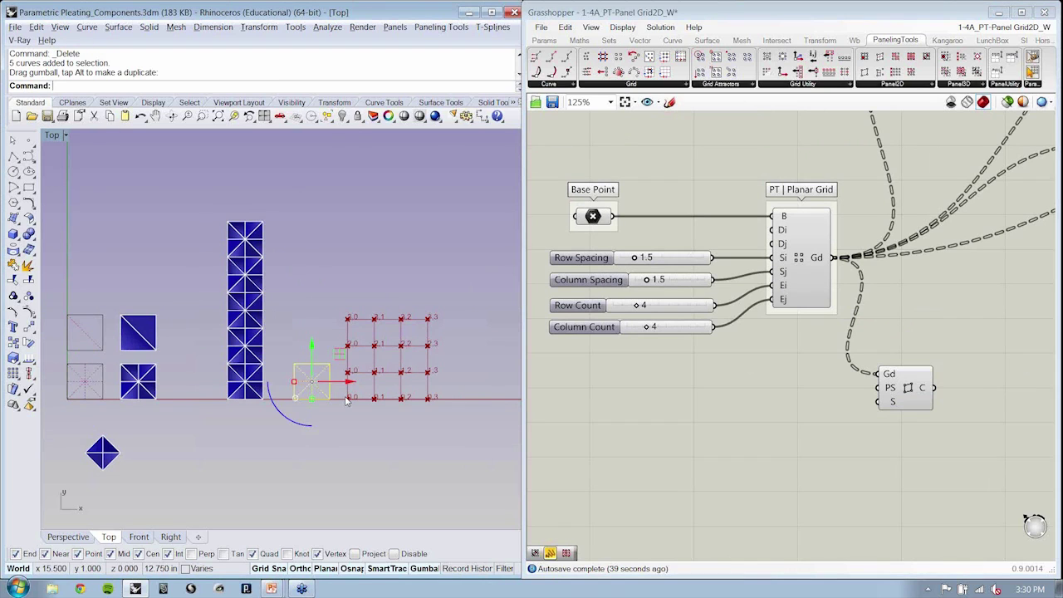
pyautogui.scroll(2, 347, 399)
pyautogui.scroll(2, 347, 400)
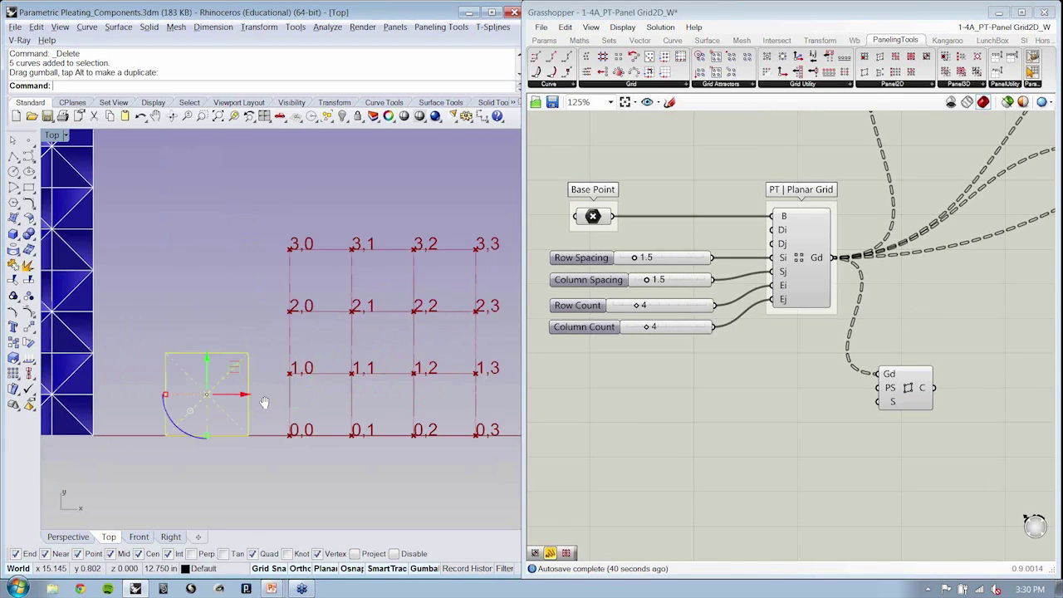
# Compare the size of the copied crease-pattern square with the panel borders generated on the point grid.
pyautogui.moveTo(264, 402); pyautogui.dragTo(185, 361, button='right')
pyautogui.click(148, 313)
pyautogui.click(221, 460)
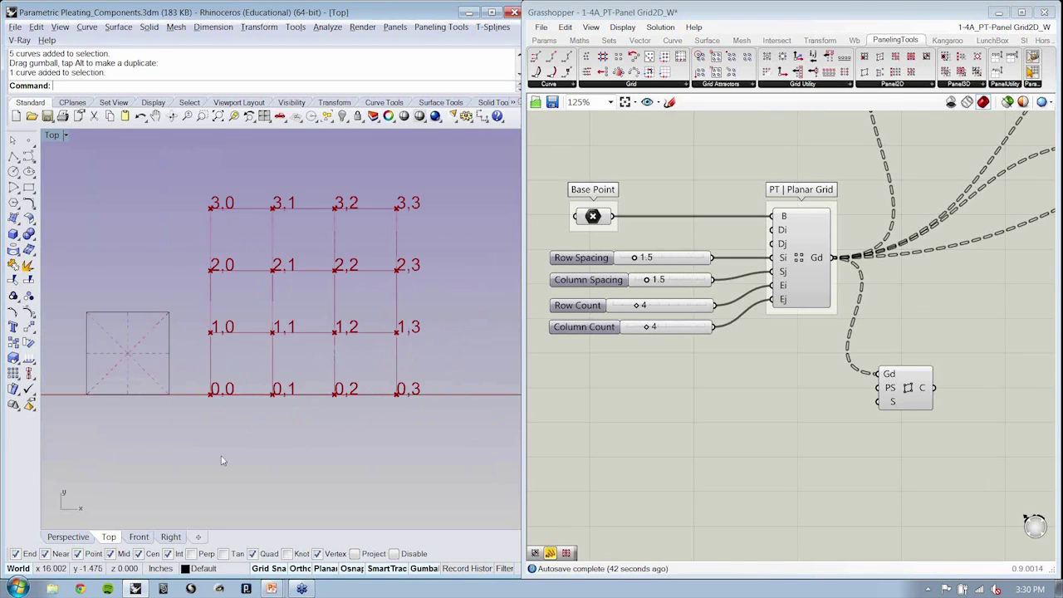
pyautogui.moveTo(947, 452); pyautogui.dragTo(912, 450, button='right')
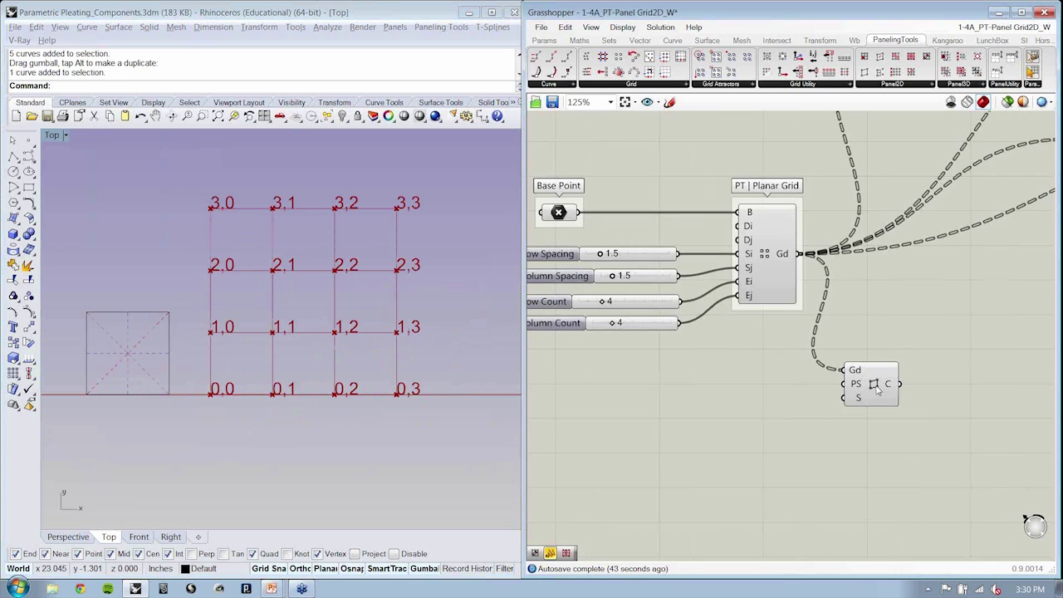
pyautogui.click(167, 335)
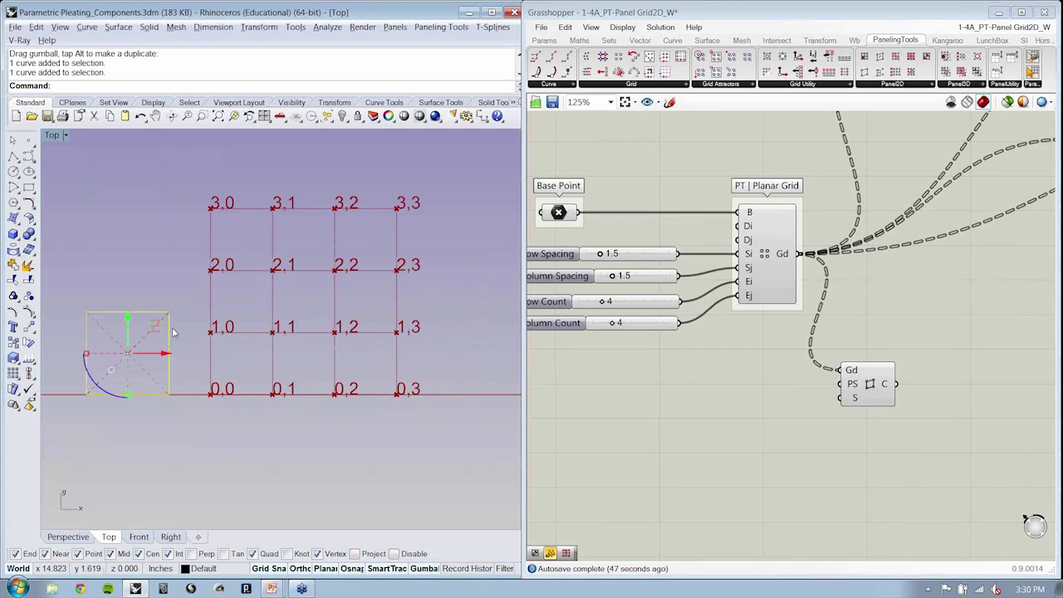
pyautogui.click(170, 410)
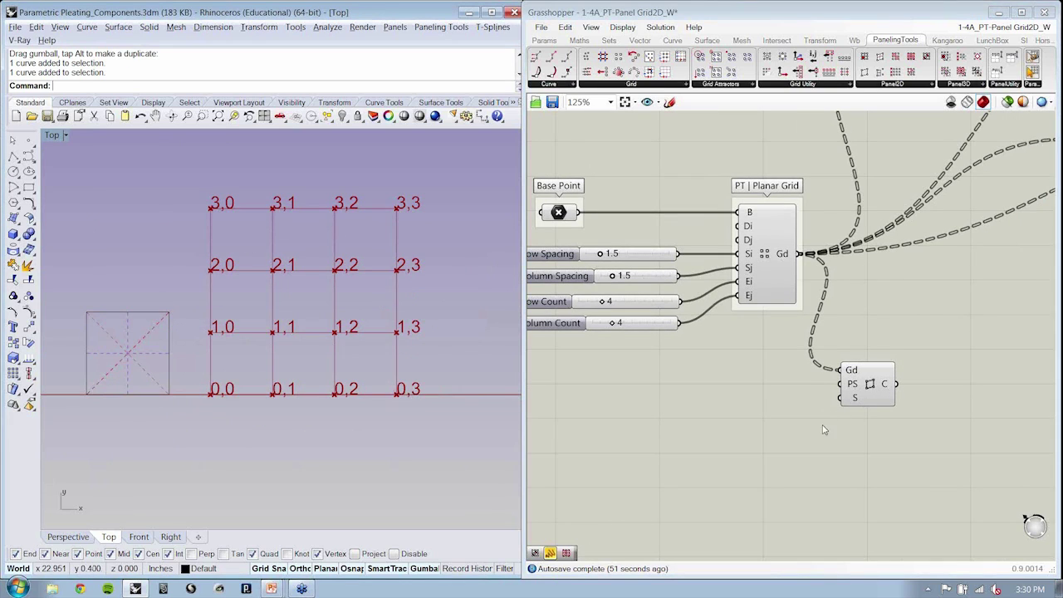
# Nudge the Generate Borders component slightly upward on the canvas and turn off its preview.
pyautogui.moveTo(866, 398); pyautogui.dragTo(870, 374)
pyautogui.rightClick(868, 386)
pyautogui.click(902, 399)
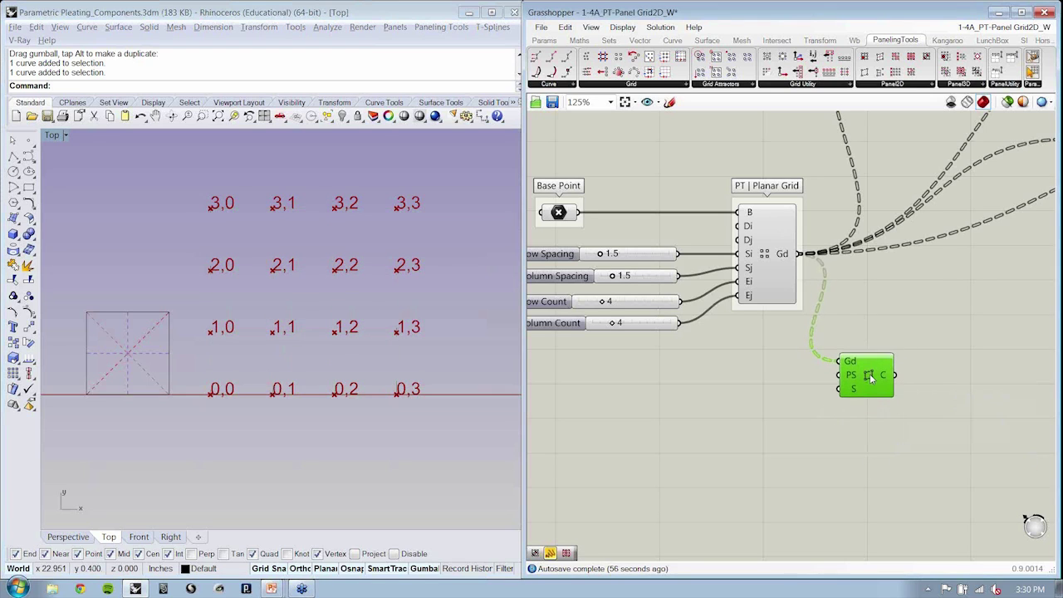
pyautogui.click(876, 455)
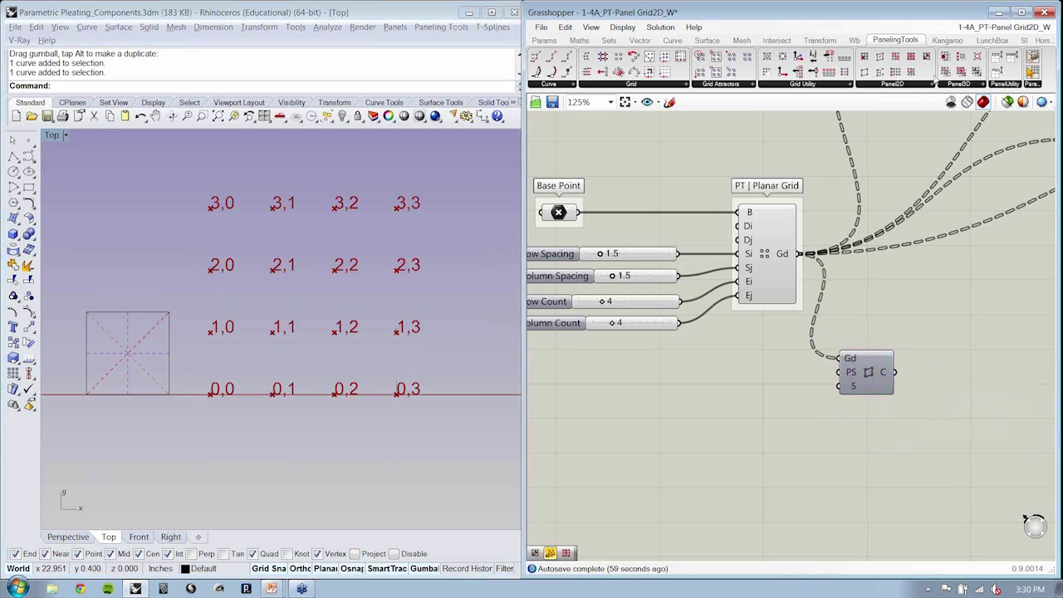
# Add a PanelingTools Morph 2D component below Generate Borders and feed the Planar Grid output into its Gd input.
pyautogui.click(930, 86)
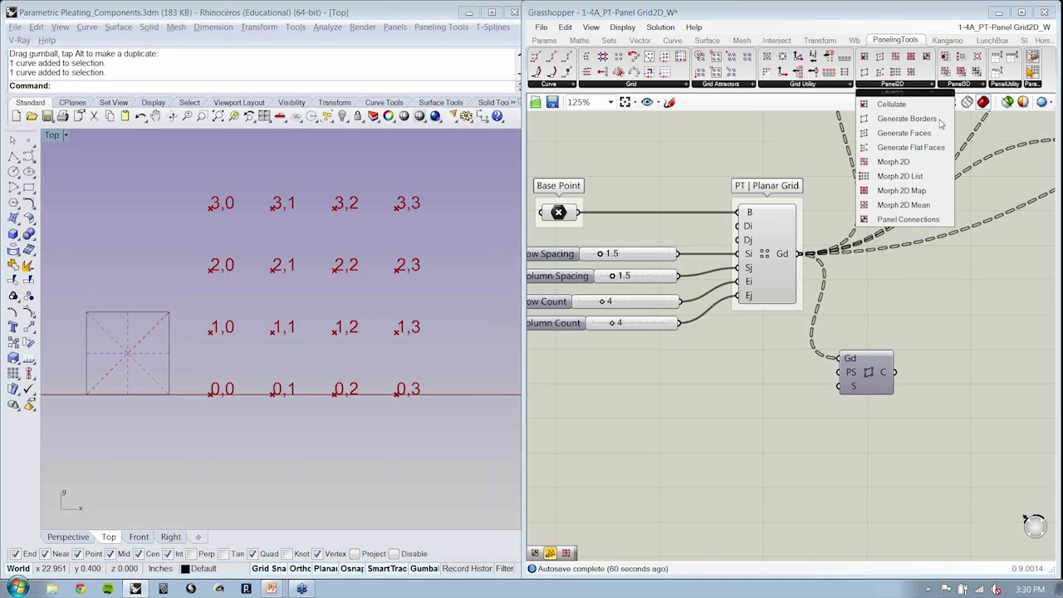
pyautogui.click(903, 166)
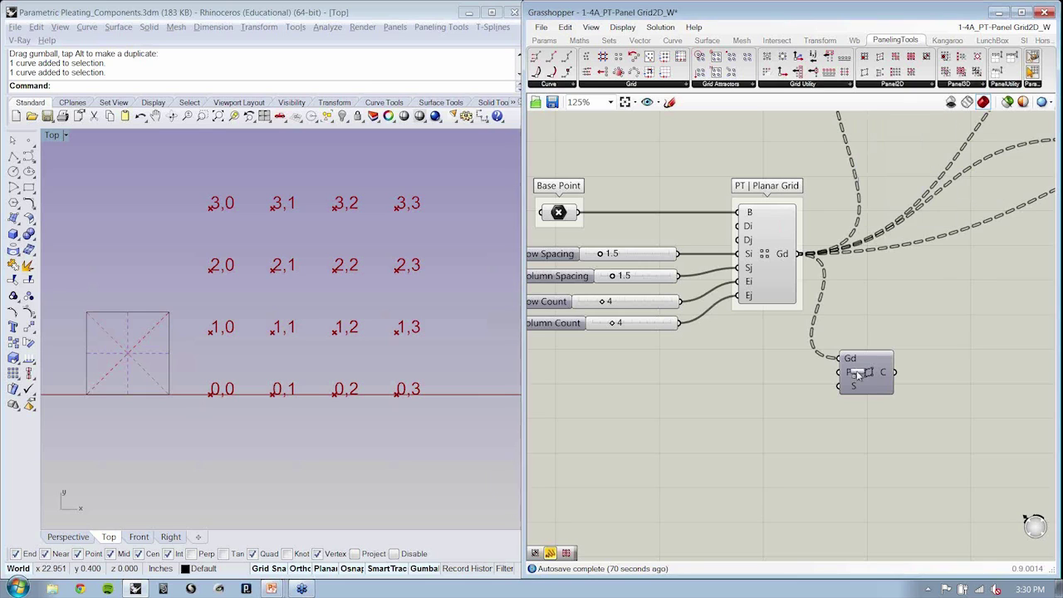
pyautogui.click(868, 461)
pyautogui.moveTo(867, 463); pyautogui.dragTo(867, 465)
pyautogui.click(876, 521)
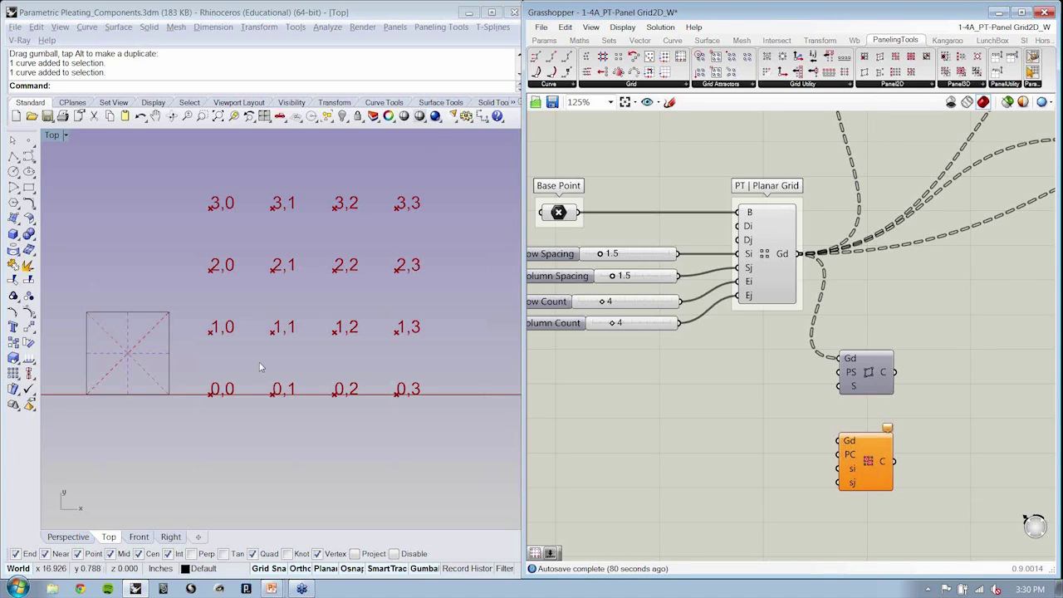
pyautogui.moveTo(823, 470); pyautogui.dragTo(795, 459, button='right')
pyautogui.moveTo(771, 243); pyautogui.dragTo(811, 430)
pyautogui.moveTo(737, 423); pyautogui.dragTo(836, 423, button='right')
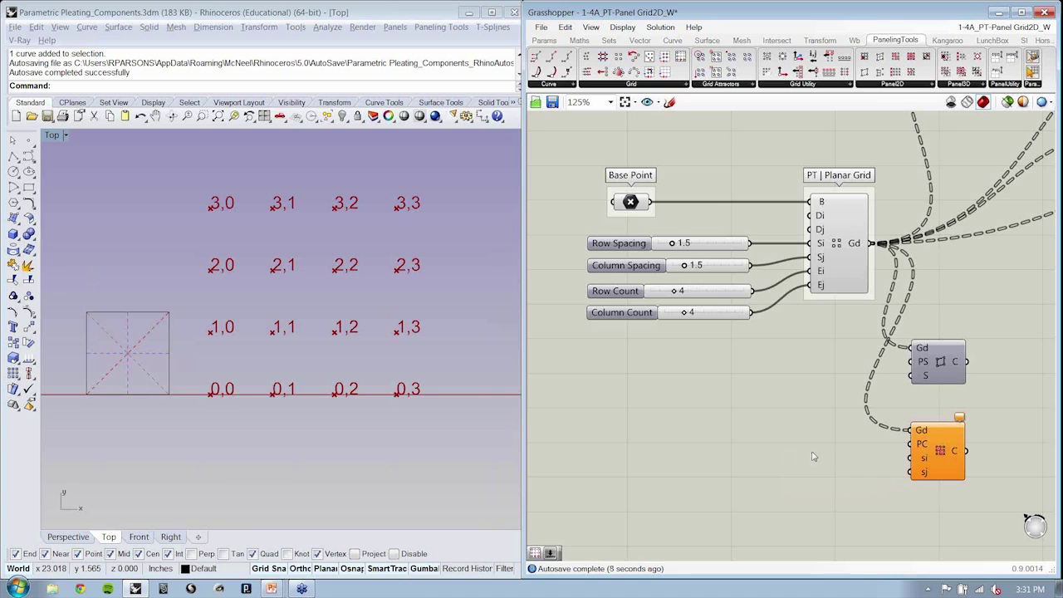
# Add a Curve parameter to the canvas below the row and column count sliders.
pyautogui.click(546, 41)
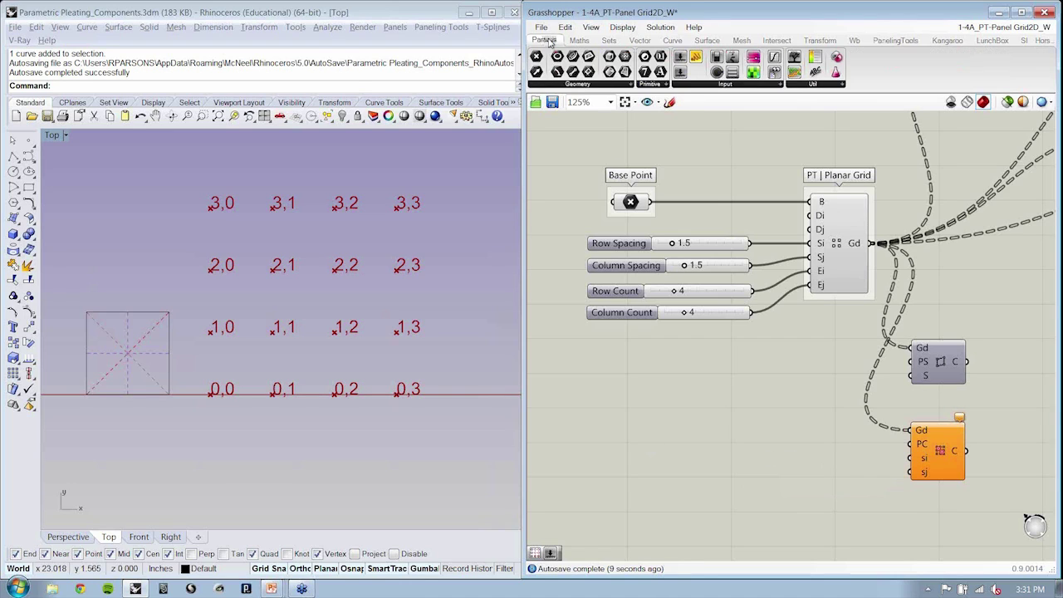
pyautogui.click(586, 84)
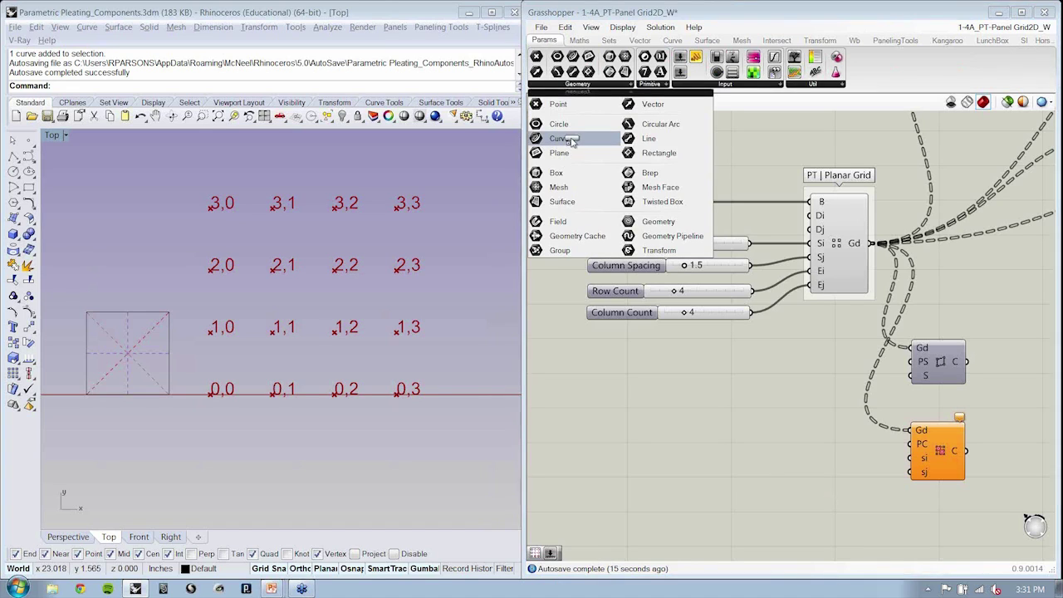
pyautogui.click(570, 139)
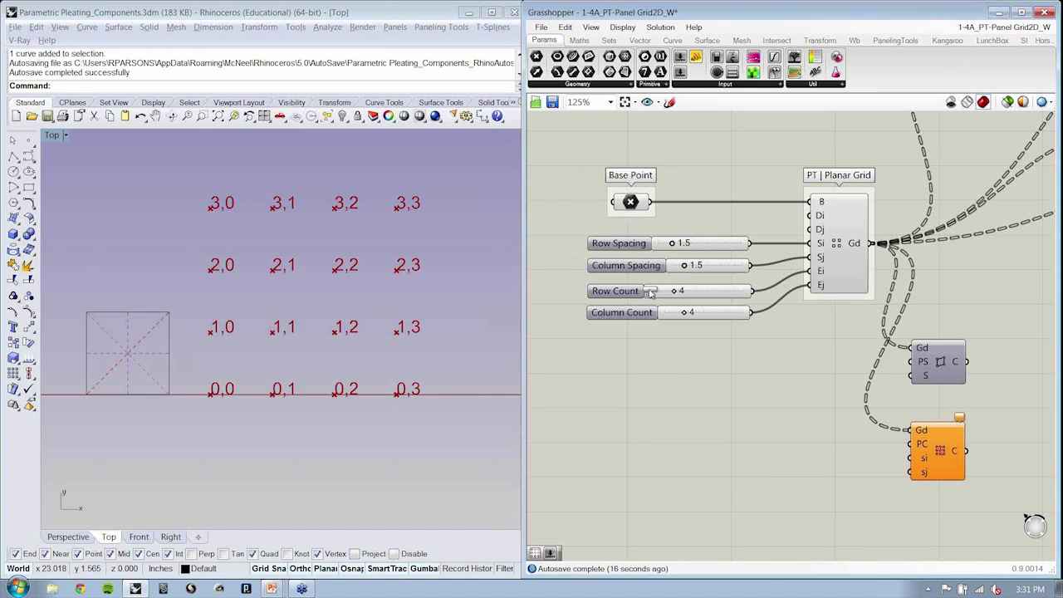
pyautogui.click(636, 443)
pyautogui.moveTo(636, 444)
pyautogui.mouseDown()
pyautogui.moveTo(686, 445)
pyautogui.moveTo(656, 442)
pyautogui.mouseUp()
pyautogui.click(671, 470)
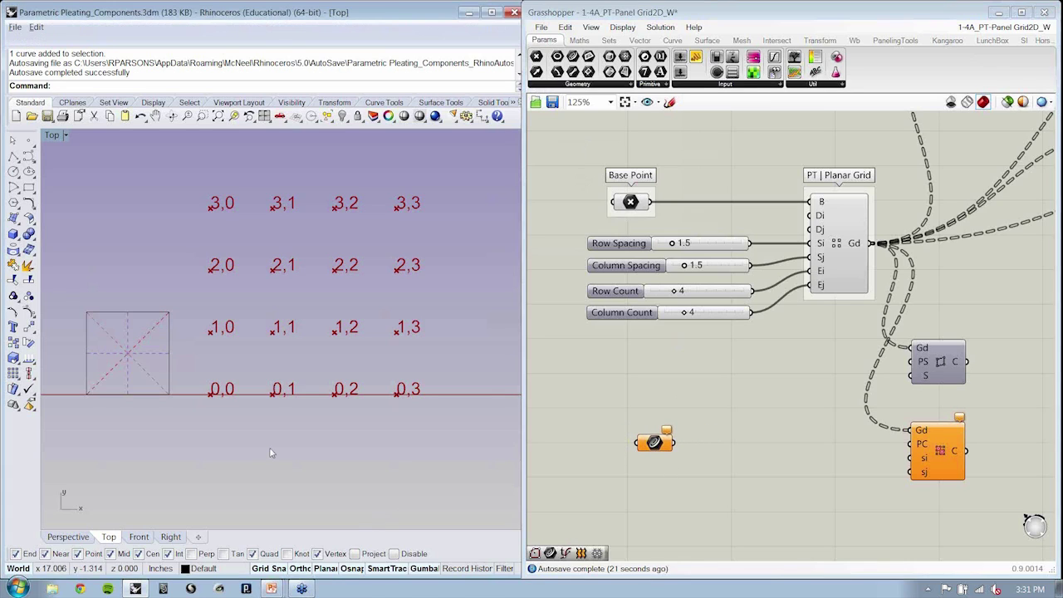
# Examine which lines of the copied crease-pattern module are valley folds, mountain folds and border.
pyautogui.moveTo(115, 303); pyautogui.dragTo(198, 299, button='right')
pyautogui.scroll(10, 199, 299)
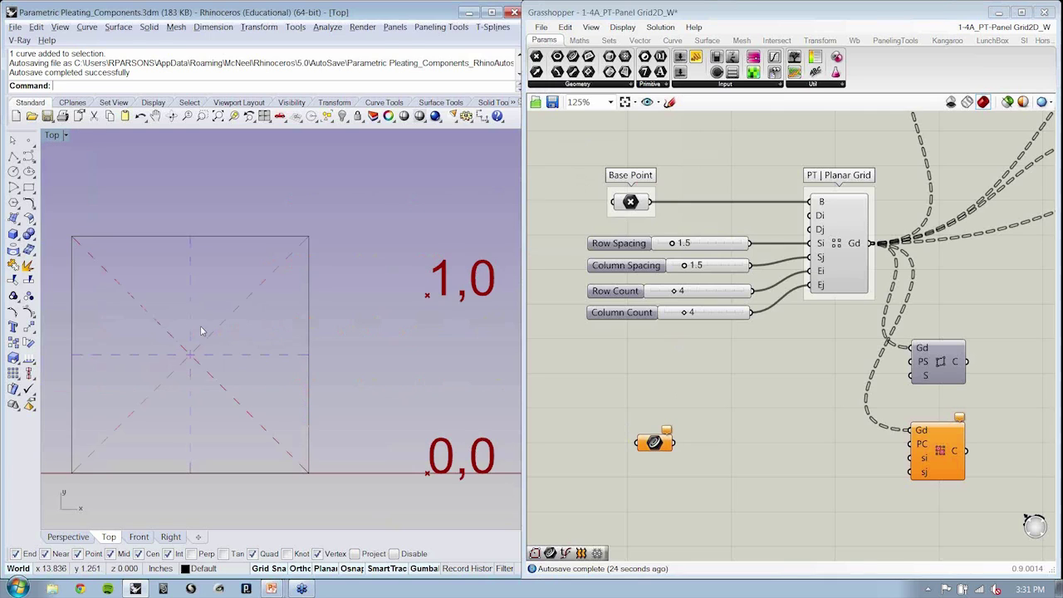
pyautogui.click(215, 333)
pyautogui.click(176, 341)
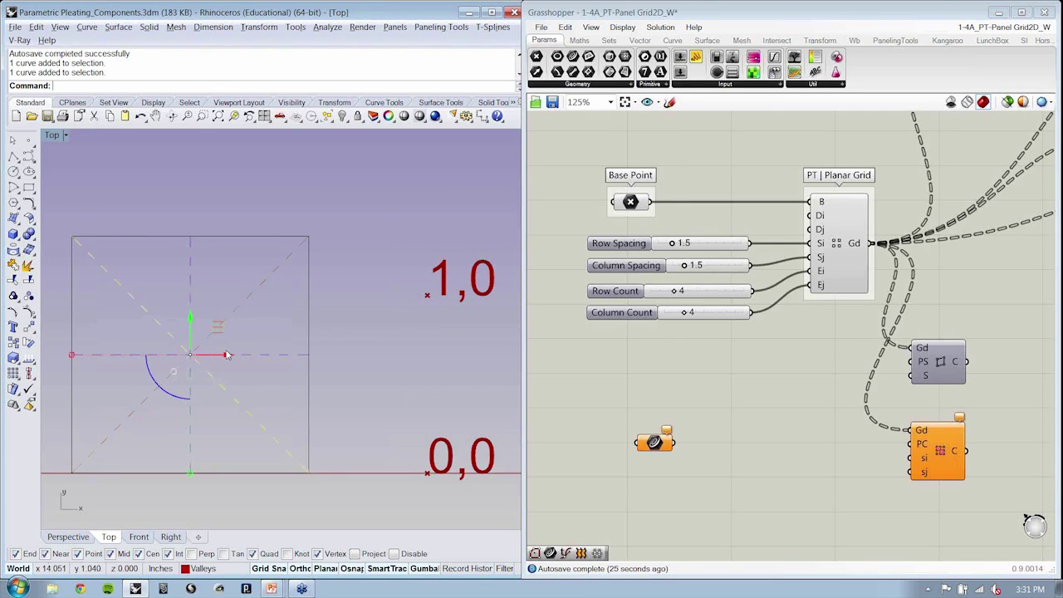
pyautogui.click(228, 355)
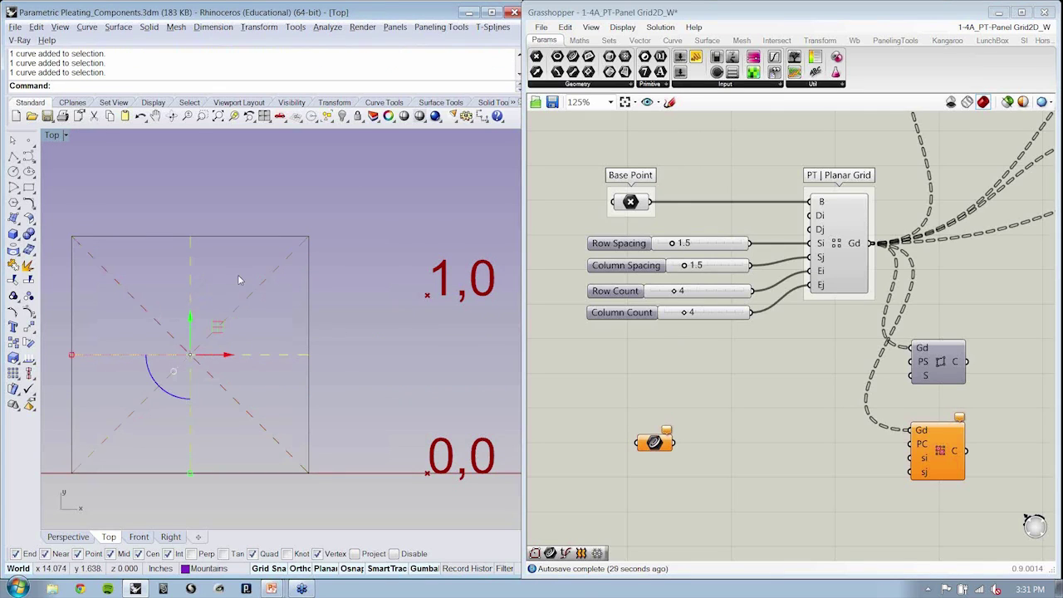
pyautogui.click(214, 290)
pyautogui.click(259, 288)
pyautogui.click(160, 248)
pyautogui.click(159, 236)
pyautogui.click(161, 293)
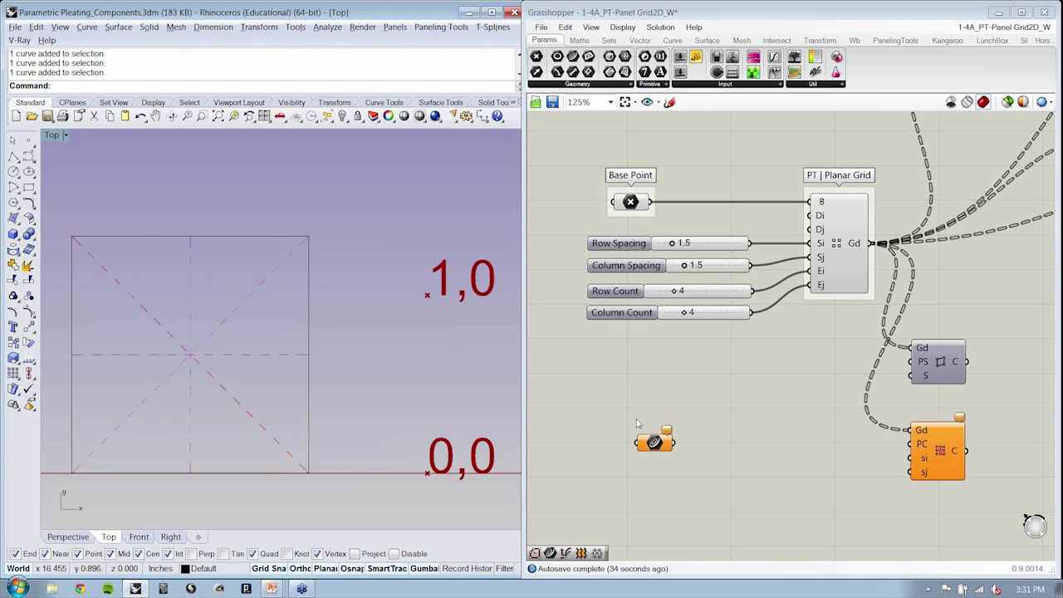
# Duplicate the Curve parameter to make three, then align them in a vertical column with even spacing.
pyautogui.keyDown('alt'); pyautogui.moveTo(671, 249); pyautogui.dragTo(682, 455); pyautogui.keyUp('alt')
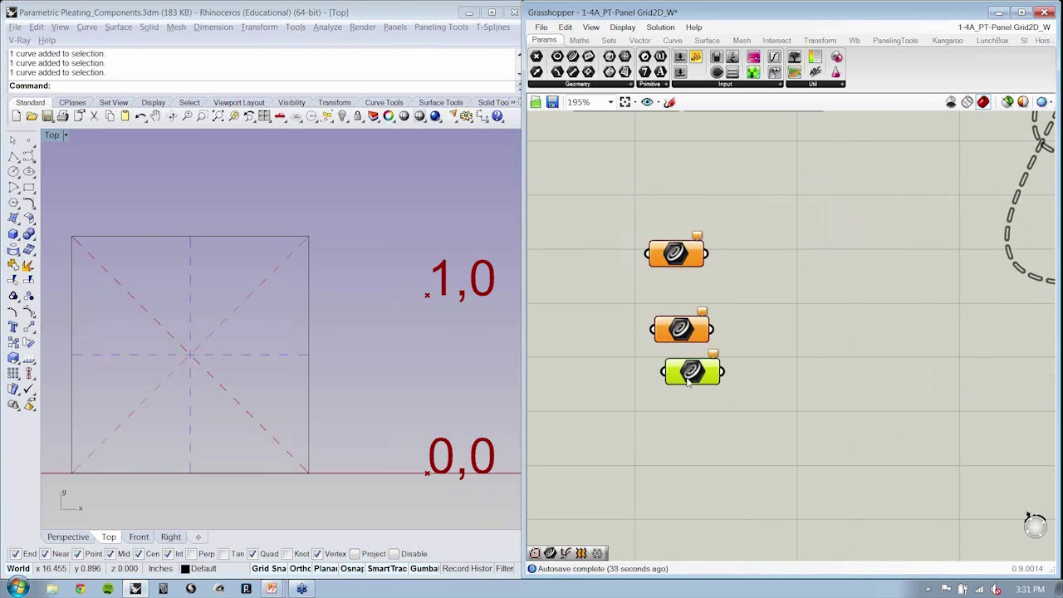
pyautogui.moveTo(681, 330); pyautogui.dragTo(682, 356)
pyautogui.moveTo(740, 192); pyautogui.dragTo(636, 481)
pyautogui.click(681, 470)
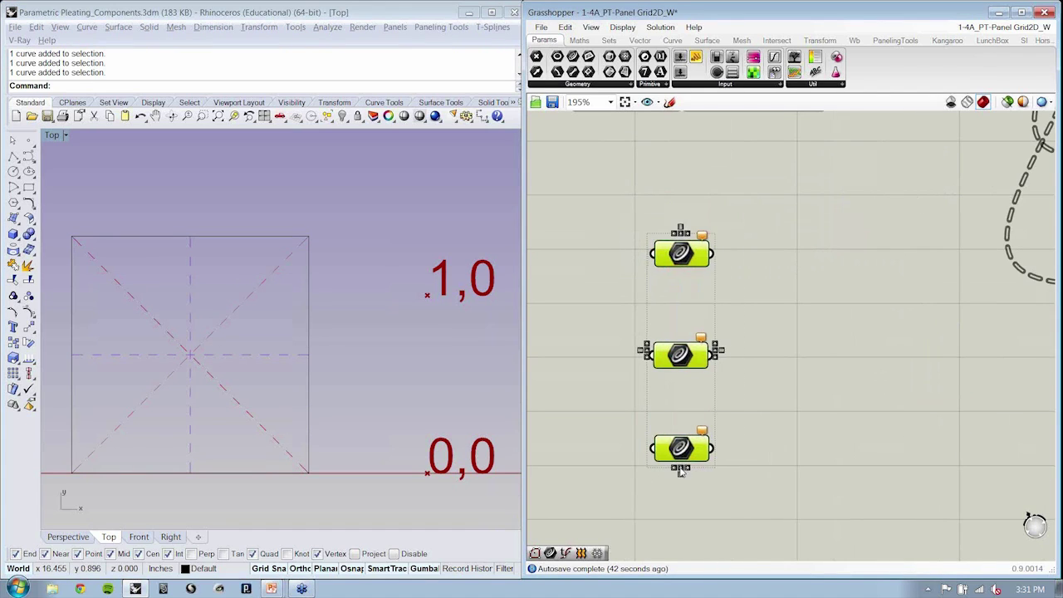
pyautogui.click(774, 478)
pyautogui.moveTo(772, 474); pyautogui.dragTo(748, 464, button='right')
pyautogui.moveTo(665, 439); pyautogui.dragTo(665, 456)
pyautogui.click(672, 395)
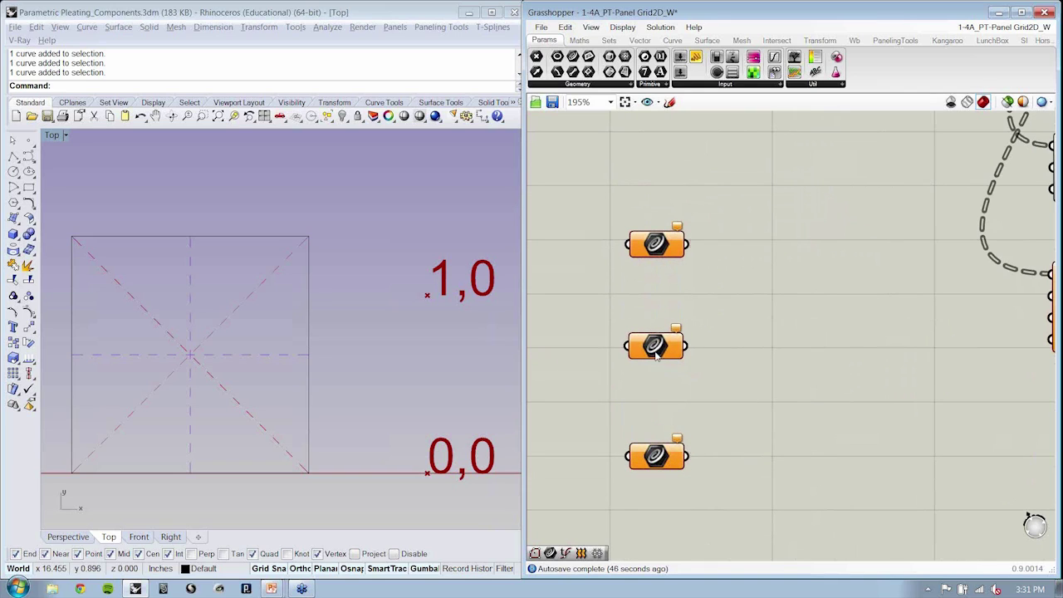
pyautogui.moveTo(659, 356); pyautogui.dragTo(658, 360)
pyautogui.click(668, 391)
pyautogui.moveTo(658, 249); pyautogui.dragTo(657, 245)
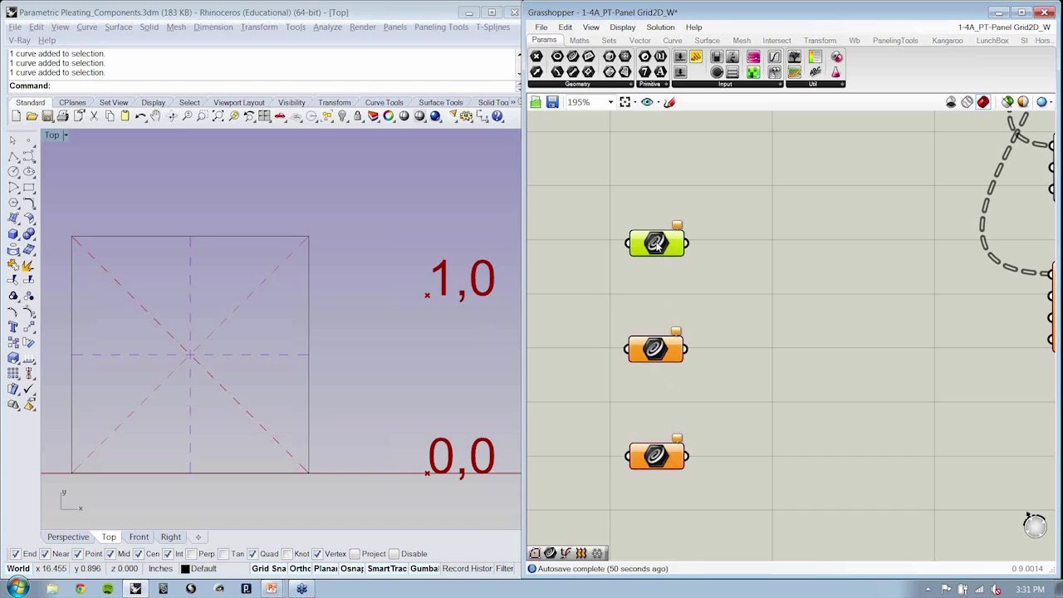
pyautogui.click(665, 313)
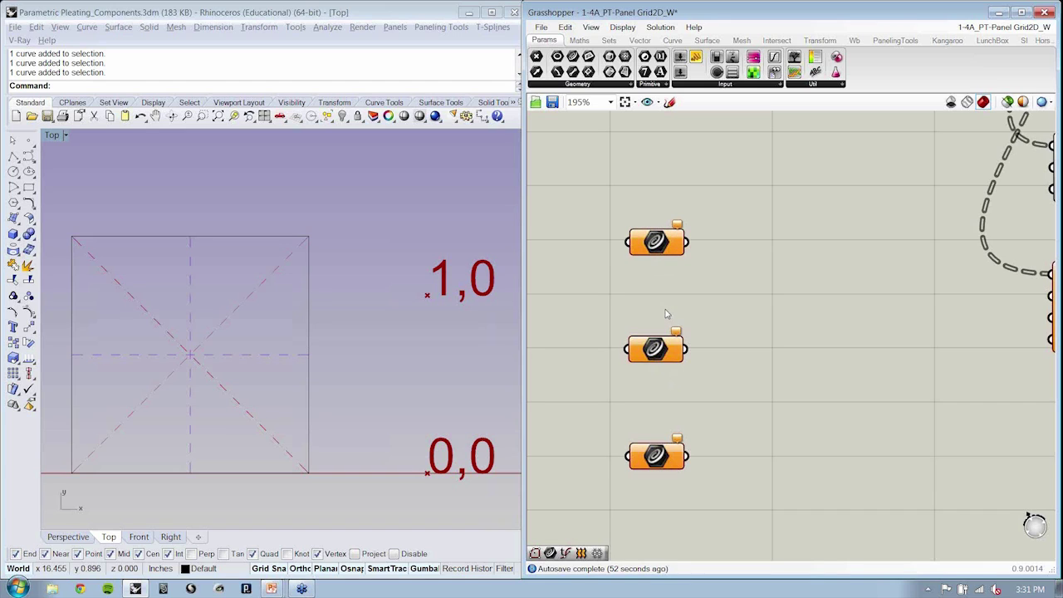
# Put each of the three Curve parameters into its own separate group.
pyautogui.moveTo(669, 252); pyautogui.dragTo(669, 256)
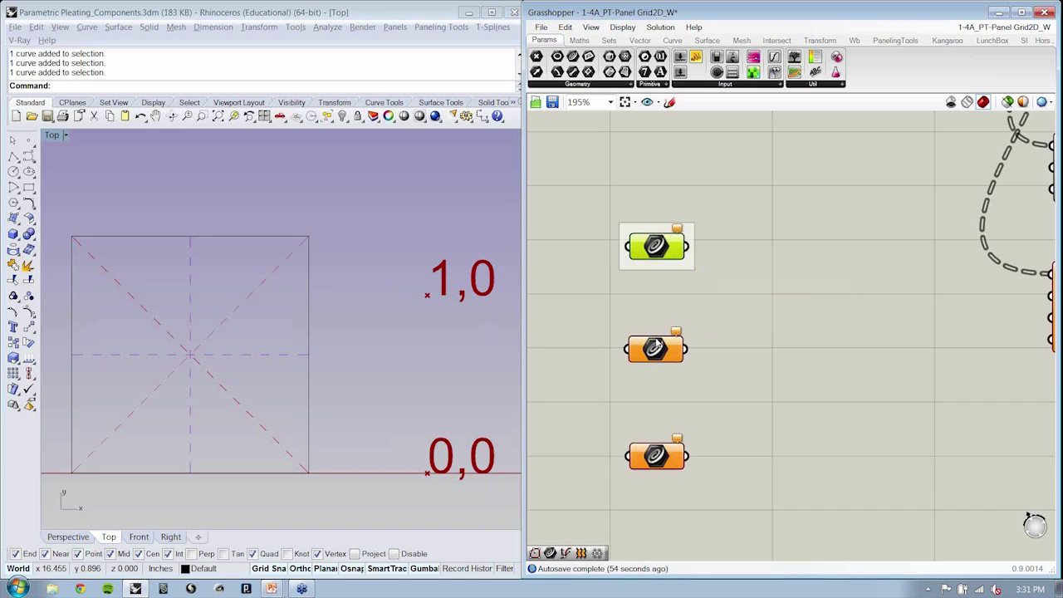
pyautogui.click(656, 347)
pyautogui.click(658, 462)
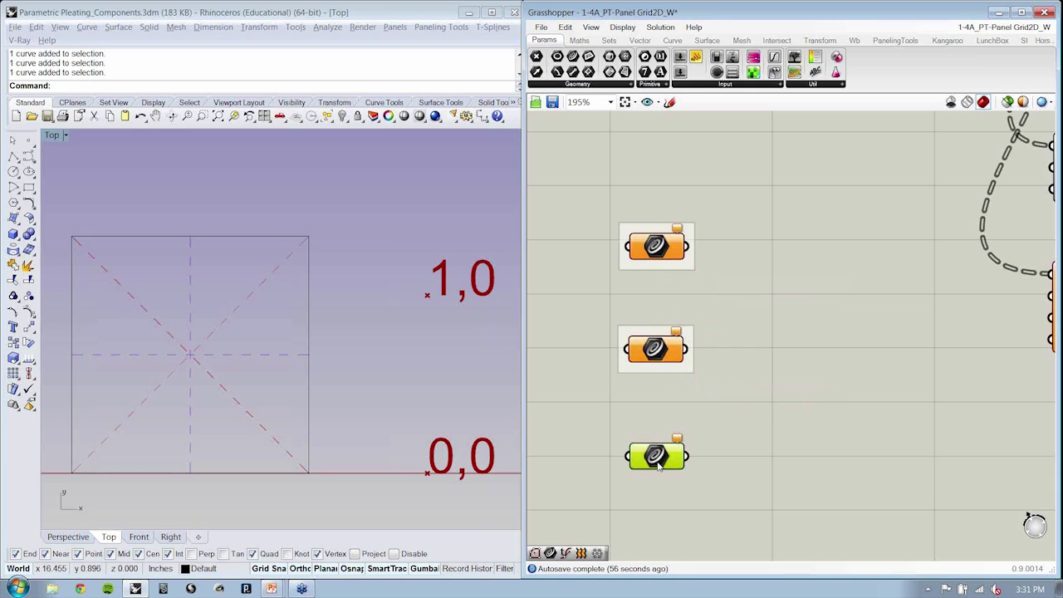
pyautogui.hotkey('ctrl', 'g')
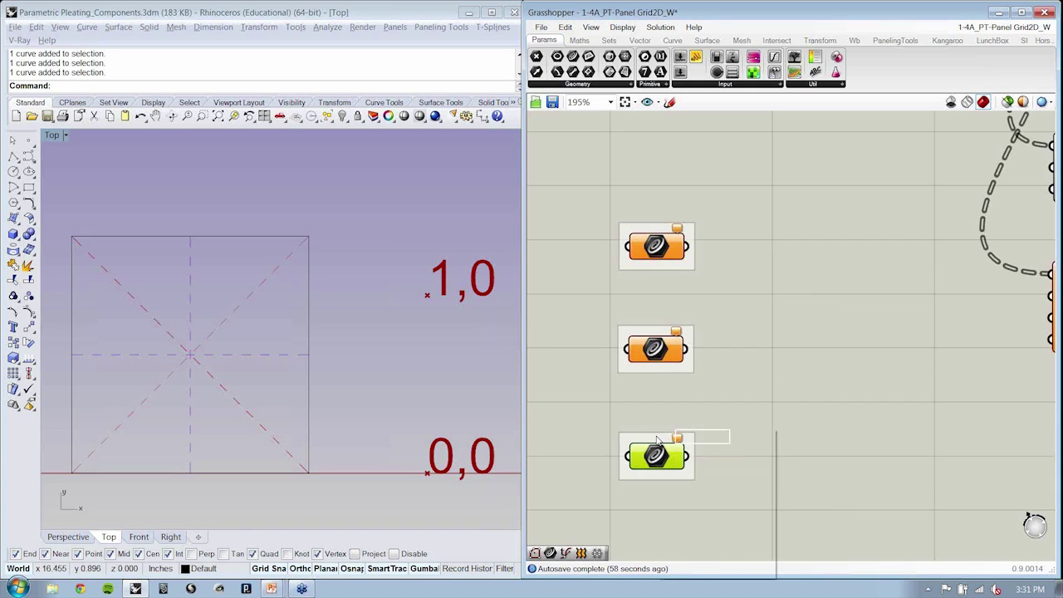
# Name the three Curve parameter groups Mountain, Valley and Border from the uppermost to the lowest.
pyautogui.rightClick(657, 434)
pyautogui.write('Border')
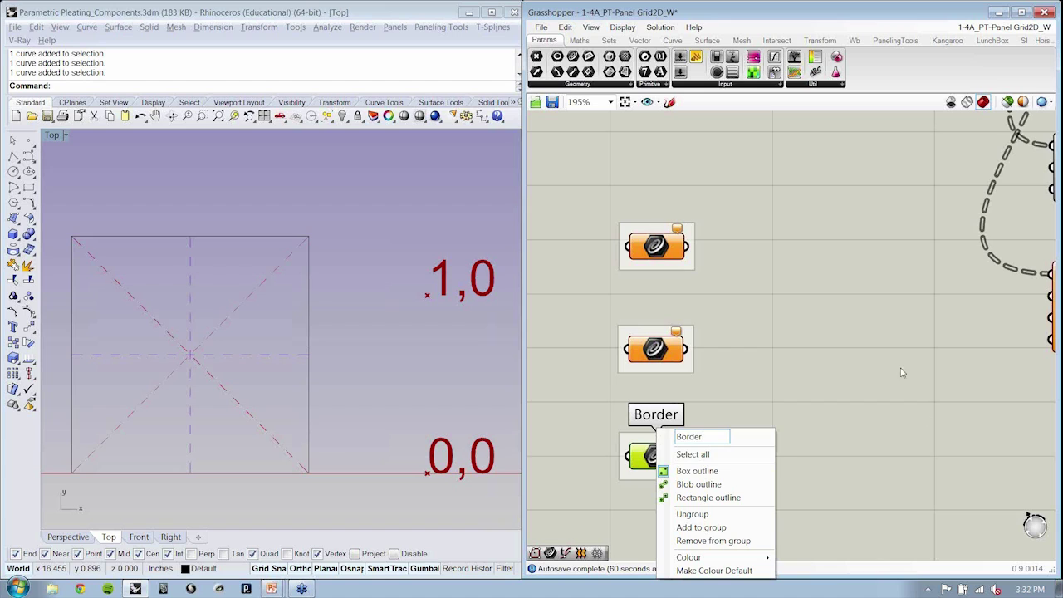
pyautogui.press('Return')
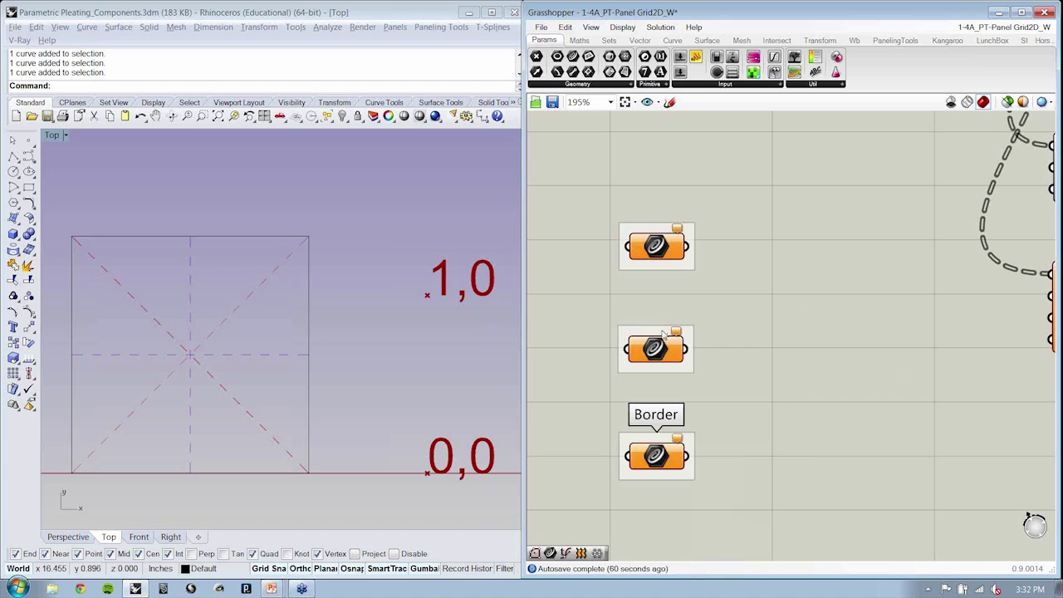
pyautogui.rightClick(663, 332)
pyautogui.write('Valley')
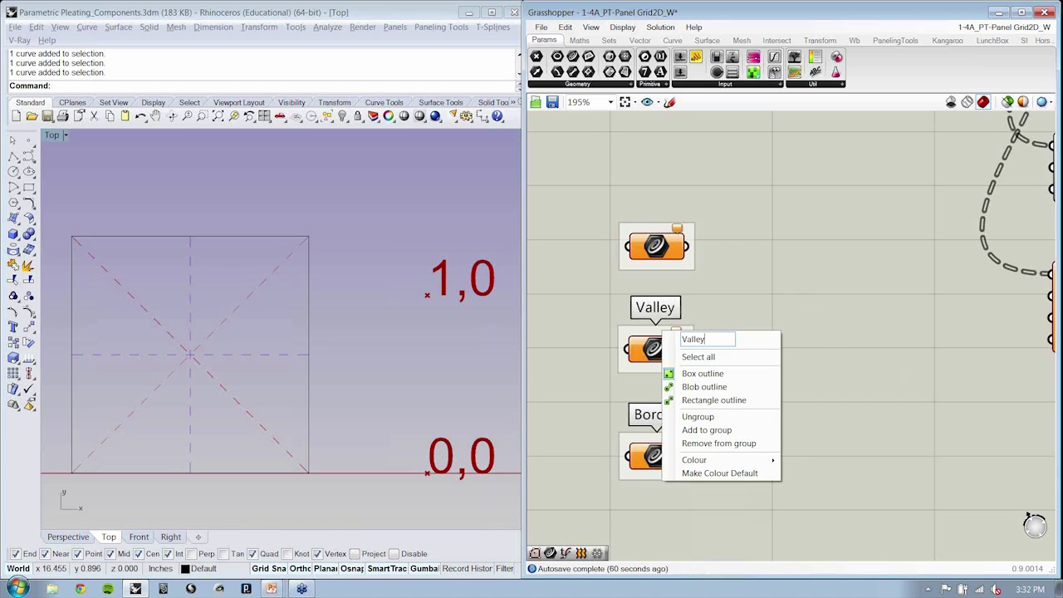
pyautogui.press('Return')
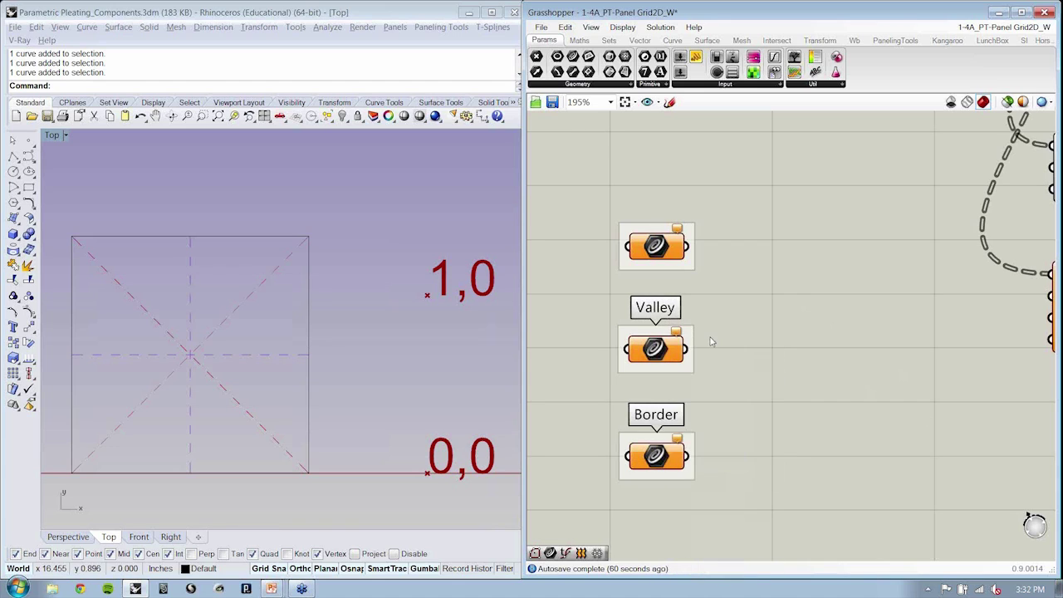
pyautogui.rightClick(665, 233)
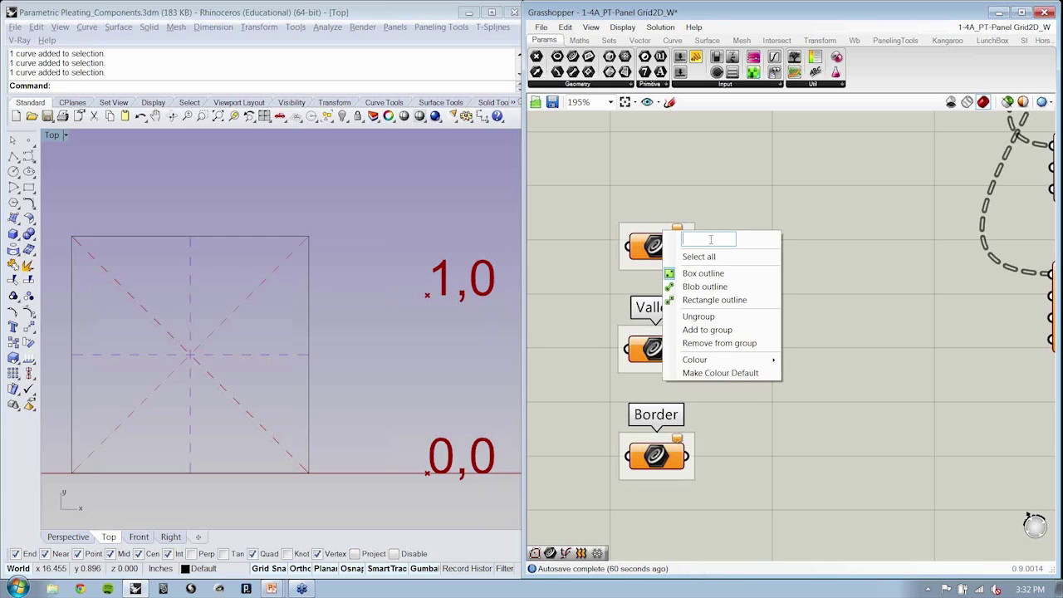
pyautogui.write('Mountain')
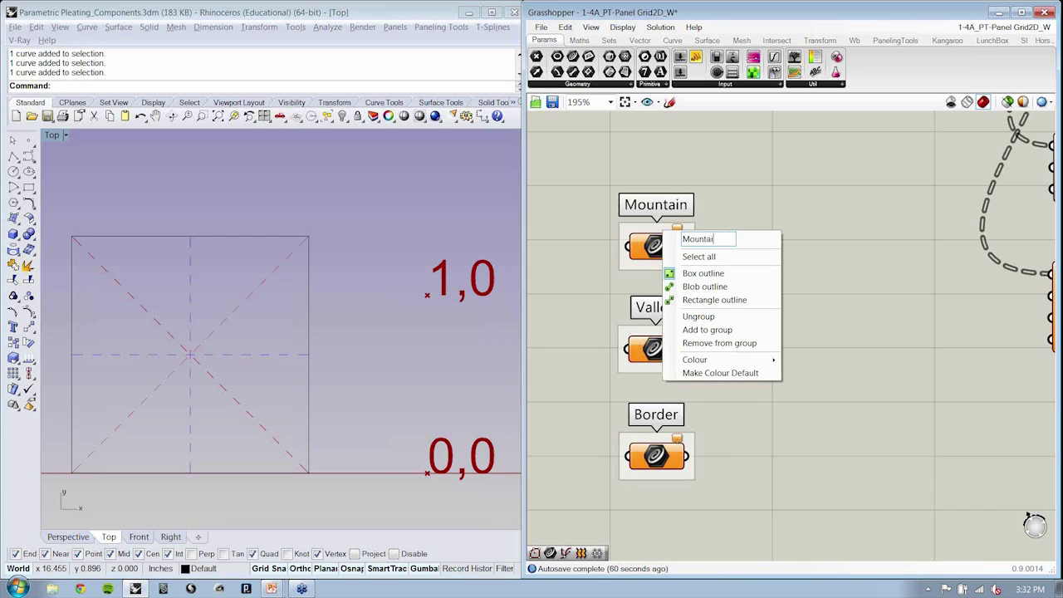
pyautogui.press('Return')
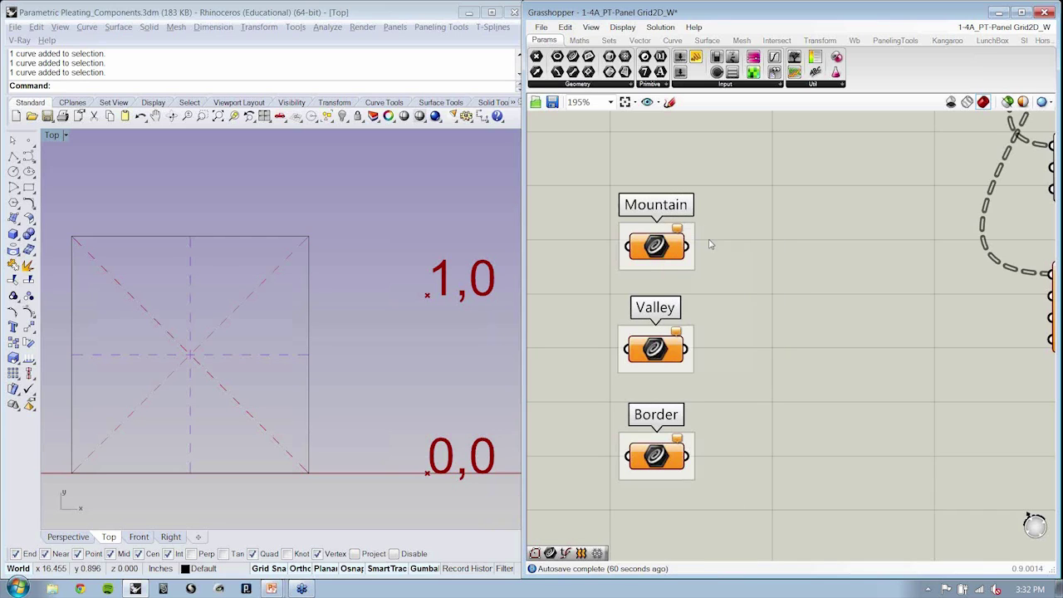
# Reference the module's vertical and horizontal centre lines in the Mountain curve parameter and turn its preview off.
pyautogui.rightClick(661, 255)
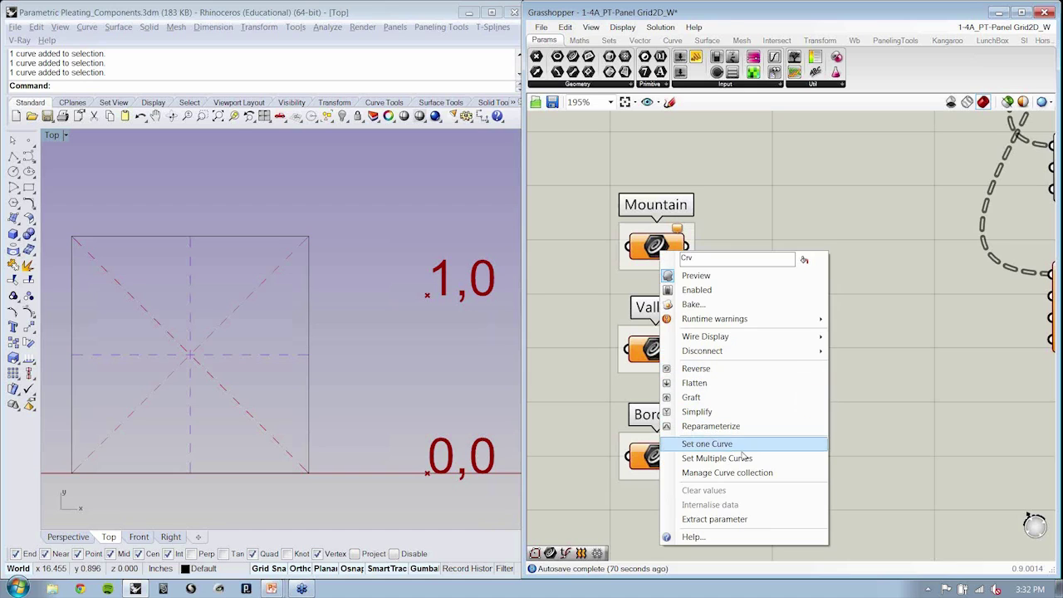
pyautogui.click(745, 458)
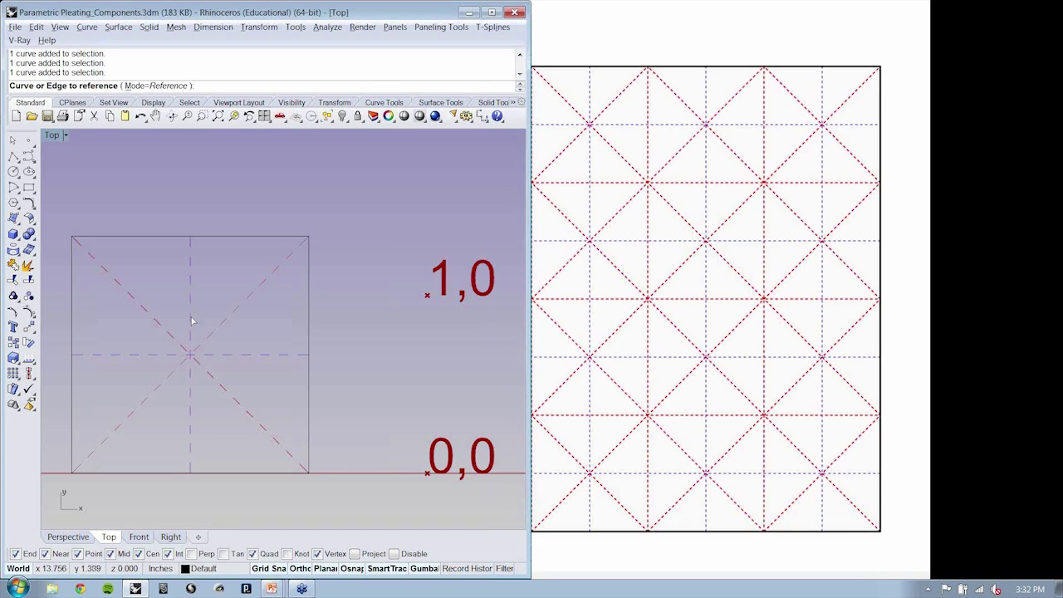
pyautogui.click(191, 316)
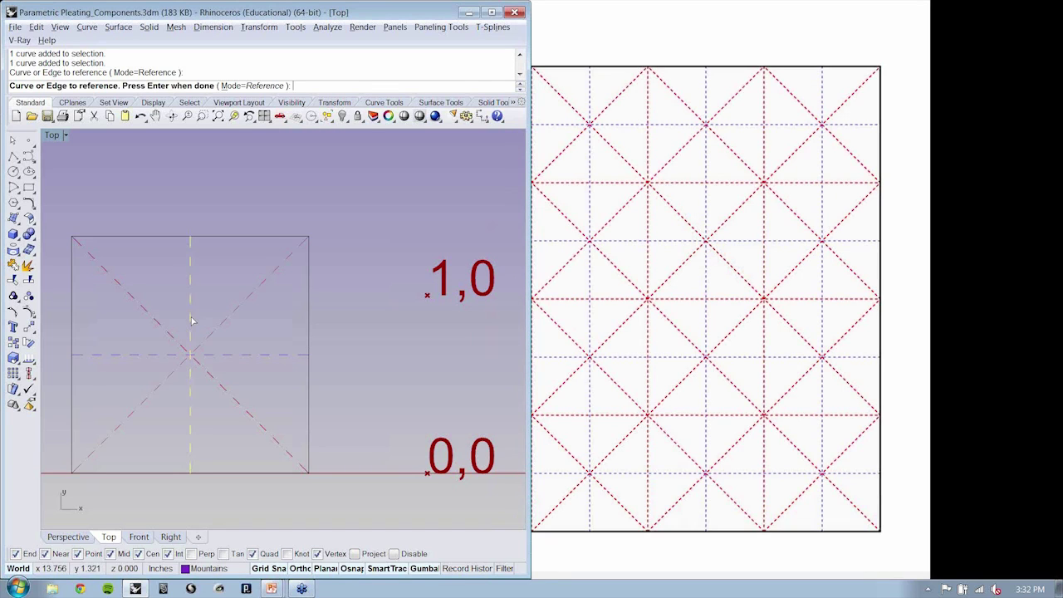
pyautogui.click(235, 356)
pyautogui.press('Return')
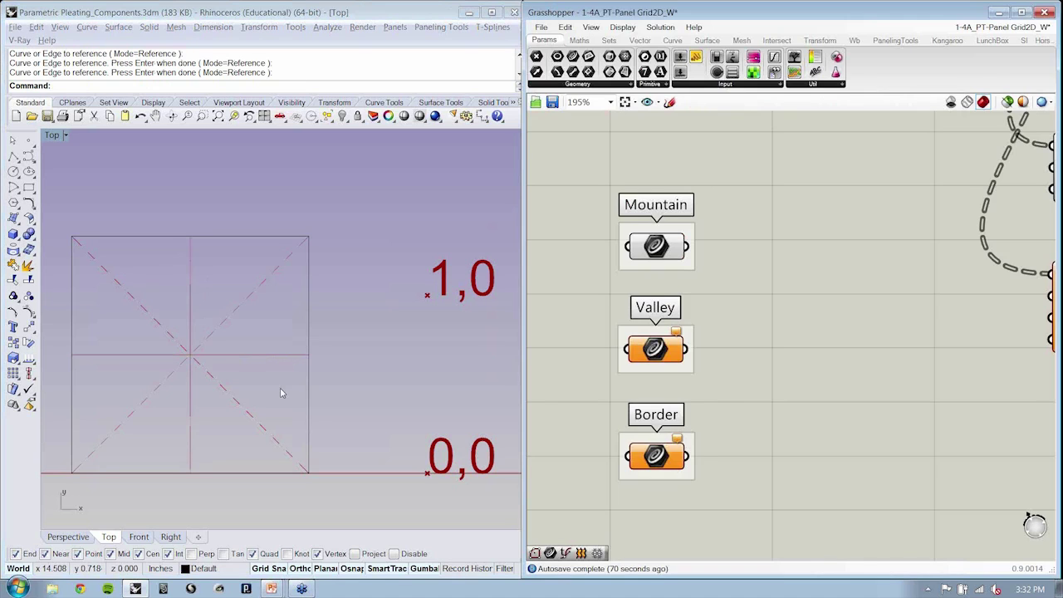
pyautogui.click(656, 245)
pyautogui.rightClick(722, 240)
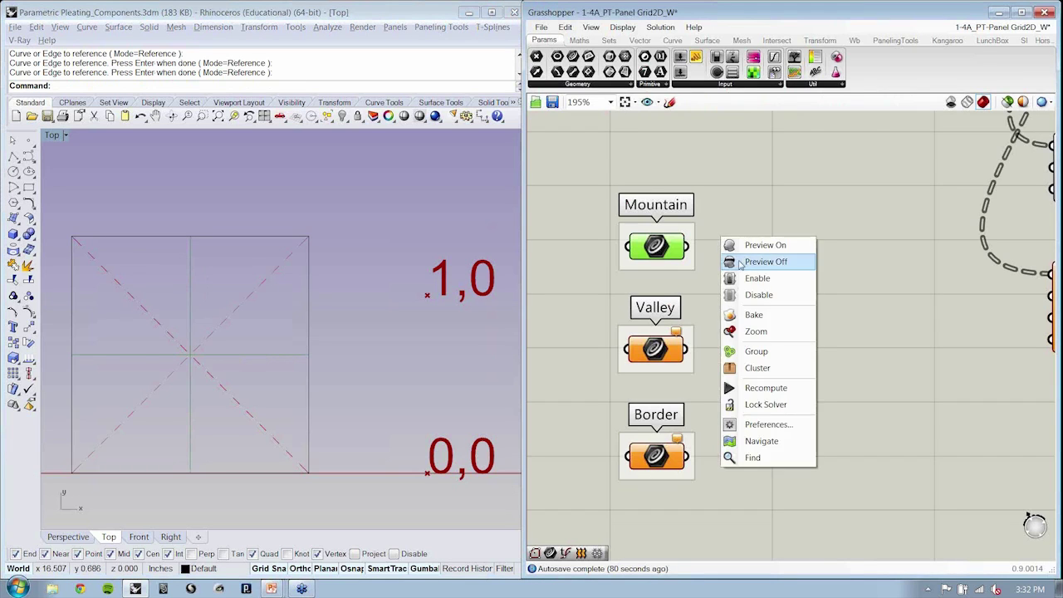
pyautogui.click(743, 265)
pyautogui.click(743, 269)
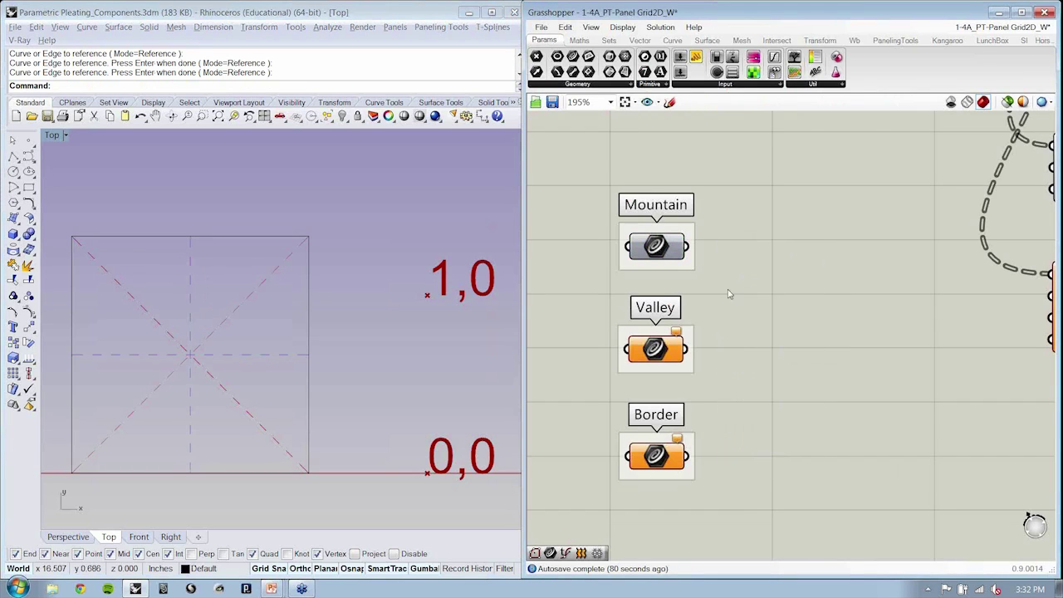
# Reference the module's two diagonal lines in the Valley curve parameter and turn its preview off.
pyautogui.rightClick(656, 349)
pyautogui.click(731, 461)
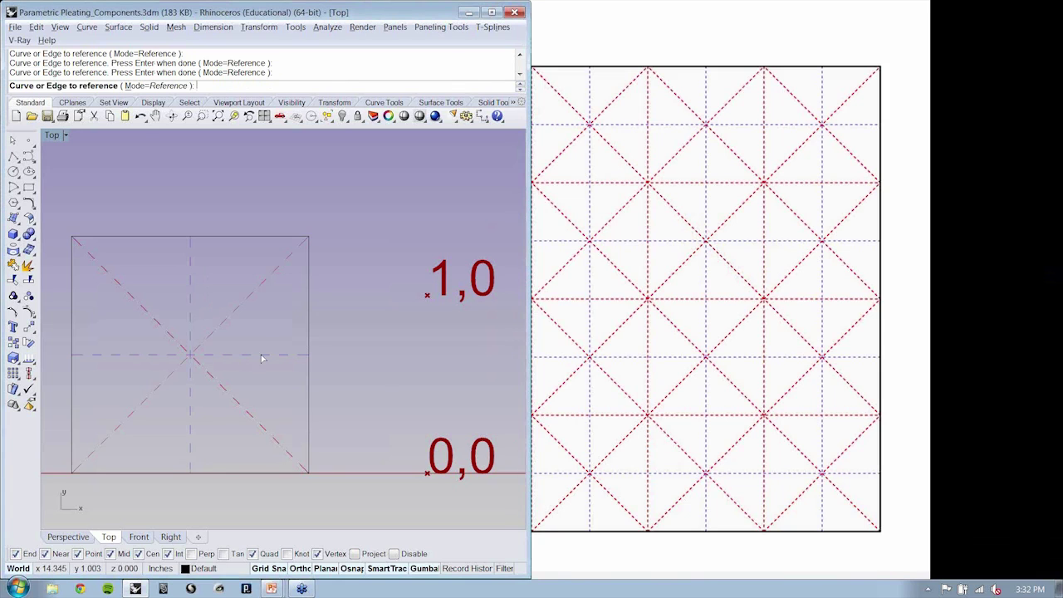
pyautogui.click(226, 319)
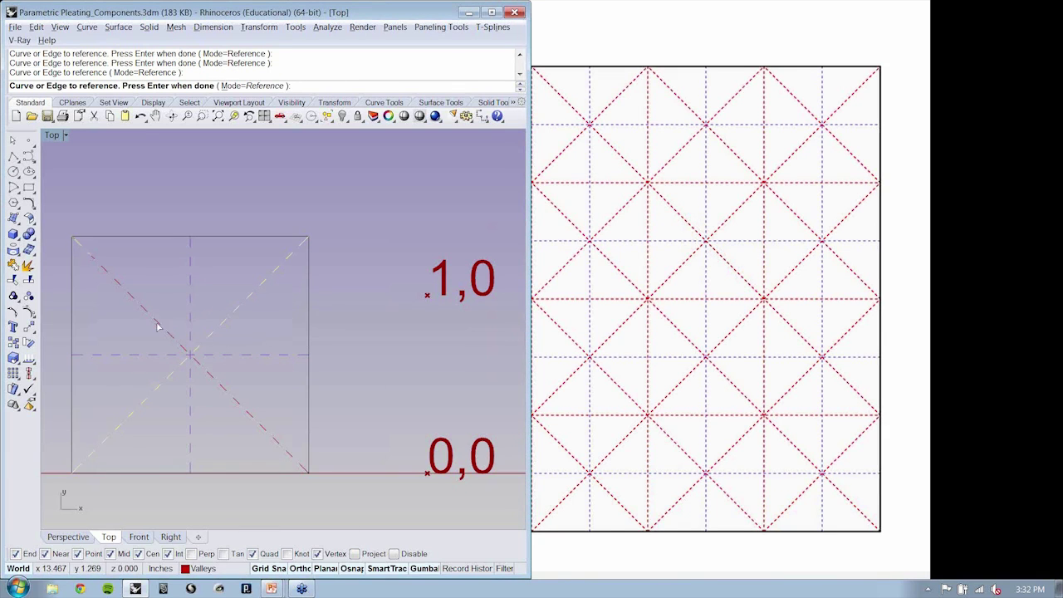
pyautogui.press('Return')
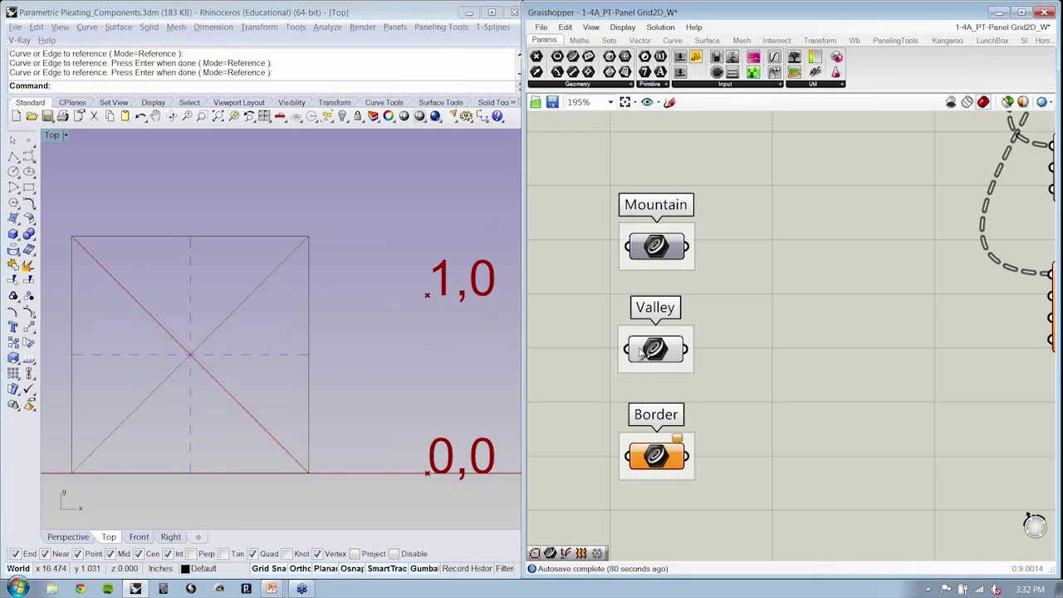
pyautogui.rightClick(756, 333)
pyautogui.click(776, 354)
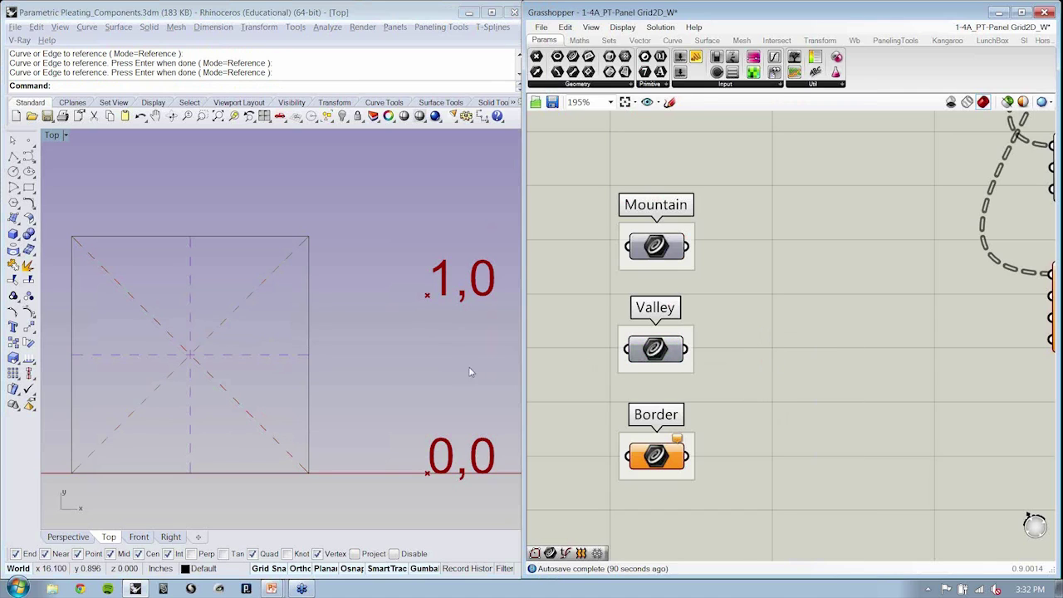
# Reference the module's outer square in the Border curve parameter and turn its preview off.
pyautogui.click(308, 387)
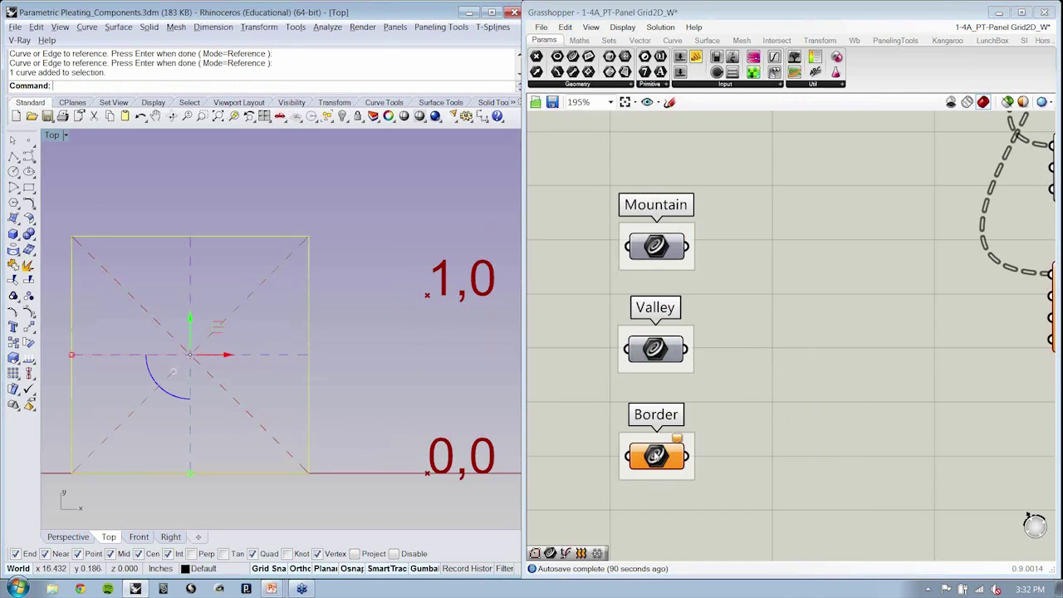
pyautogui.press('Return')
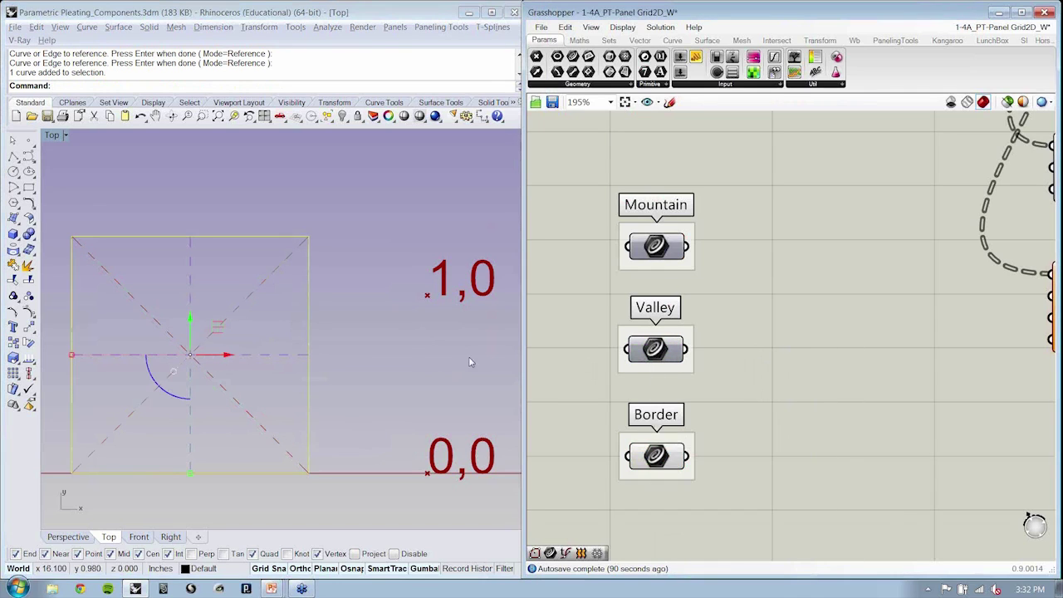
pyautogui.click(387, 359)
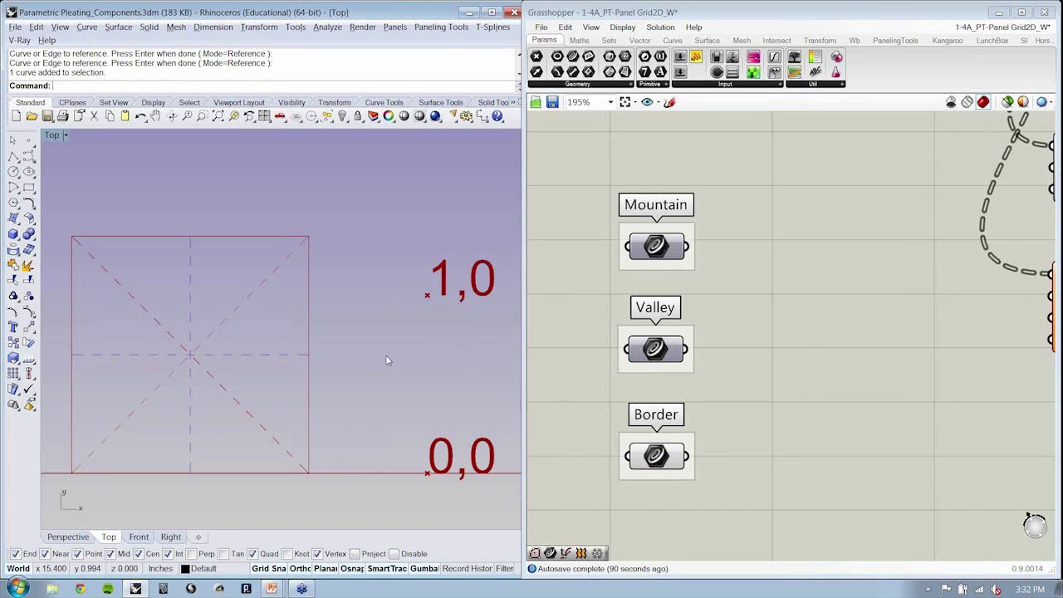
pyautogui.click(652, 457)
pyautogui.middleClick(730, 413)
pyautogui.click(763, 377)
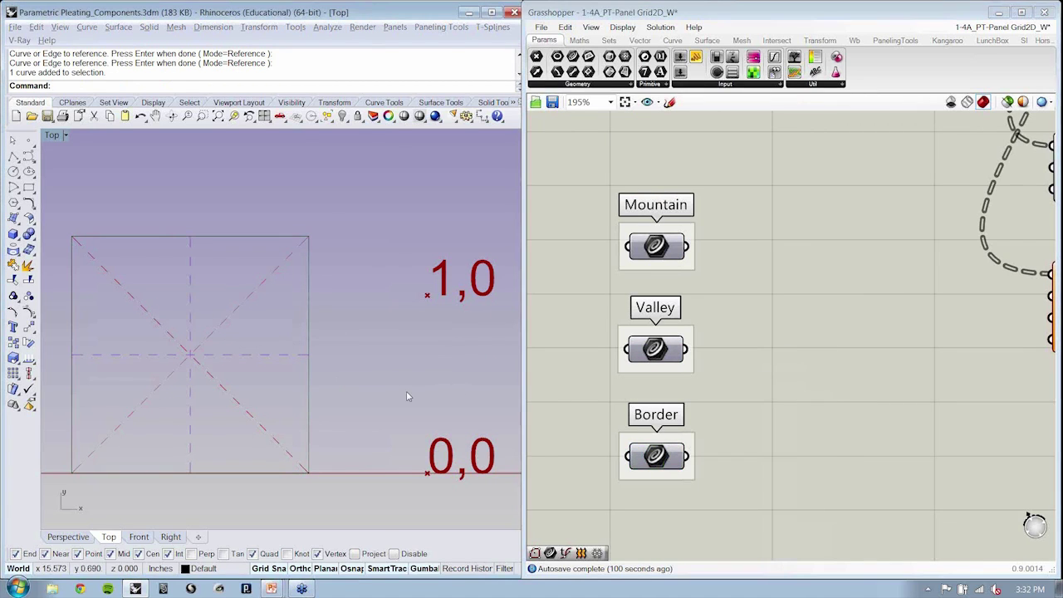
# Connect the Mountain curve parameter to the PC input of the 2D paneling component fed by the grid.
pyautogui.moveTo(407, 396); pyautogui.dragTo(205, 415, button='right')
pyautogui.scroll(-8, 358, 400)
pyautogui.scroll(-2, 212, 424)
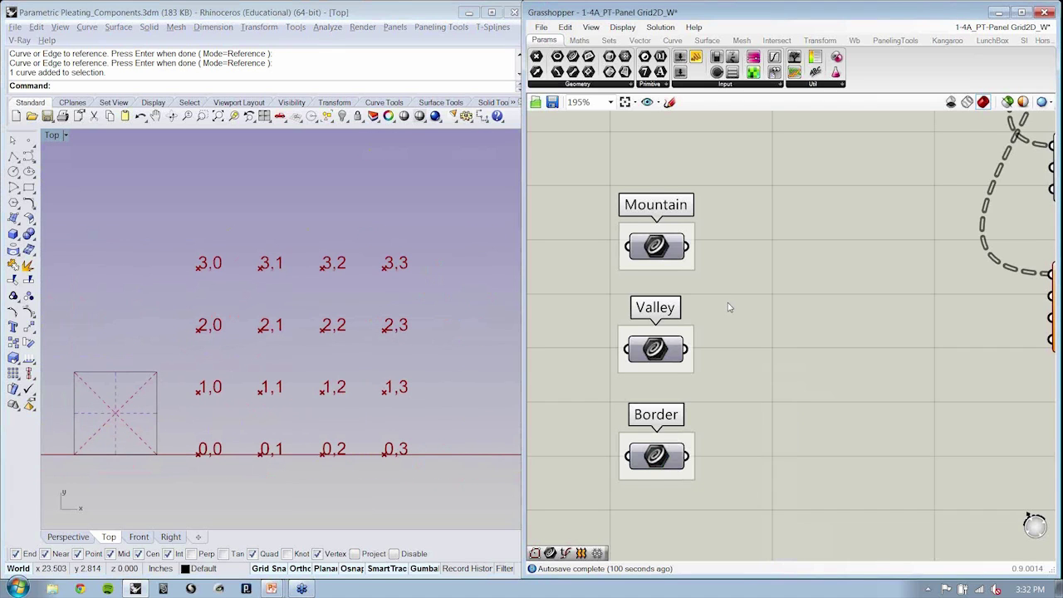
pyautogui.scroll(-2, 728, 308)
pyautogui.moveTo(670, 301); pyautogui.dragTo(962, 350)
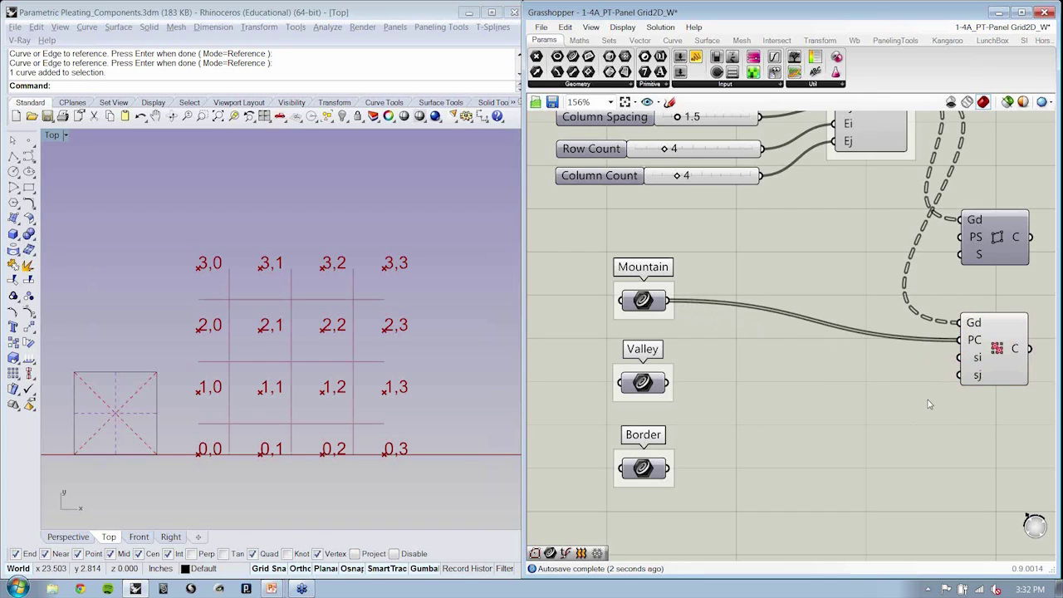
# Move the unused Gd/PS/S paneling component out of the way and line up the PC component with the Mountain parameter.
pyautogui.moveTo(930, 404); pyautogui.dragTo(789, 393, button='right')
pyautogui.moveTo(887, 212); pyautogui.dragTo(999, 91)
pyautogui.moveTo(949, 164); pyautogui.dragTo(871, 139, button='right')
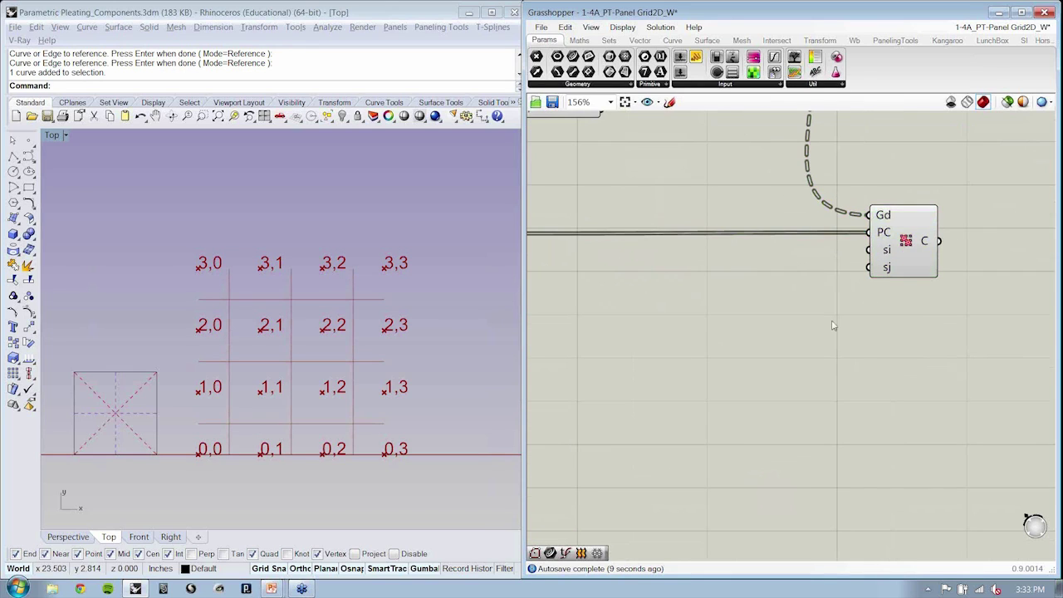
pyautogui.moveTo(833, 326); pyautogui.dragTo(919, 317, button='right')
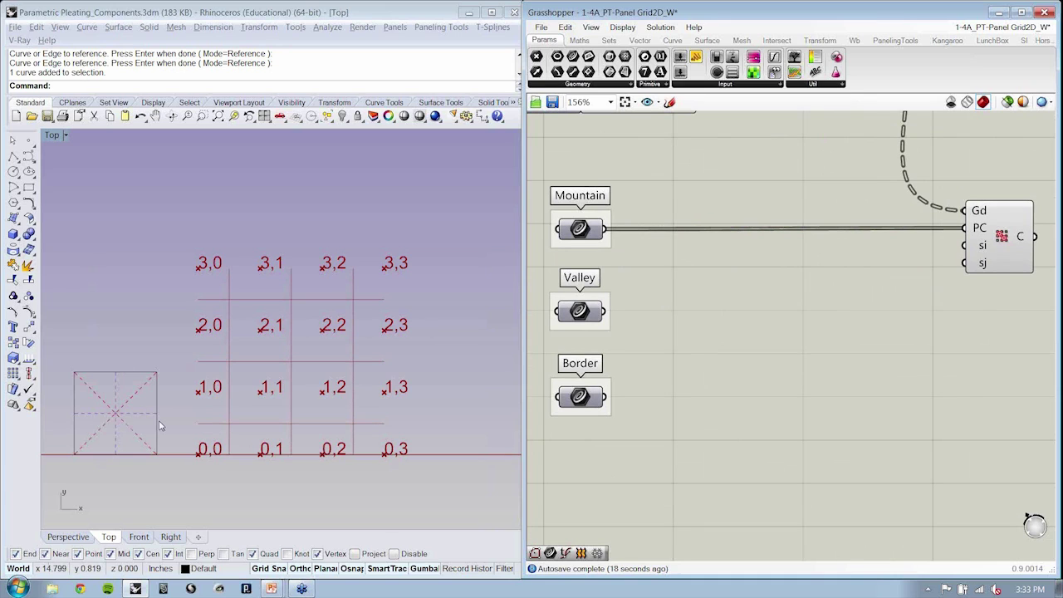
pyautogui.moveTo(771, 387); pyautogui.dragTo(724, 396, button='right')
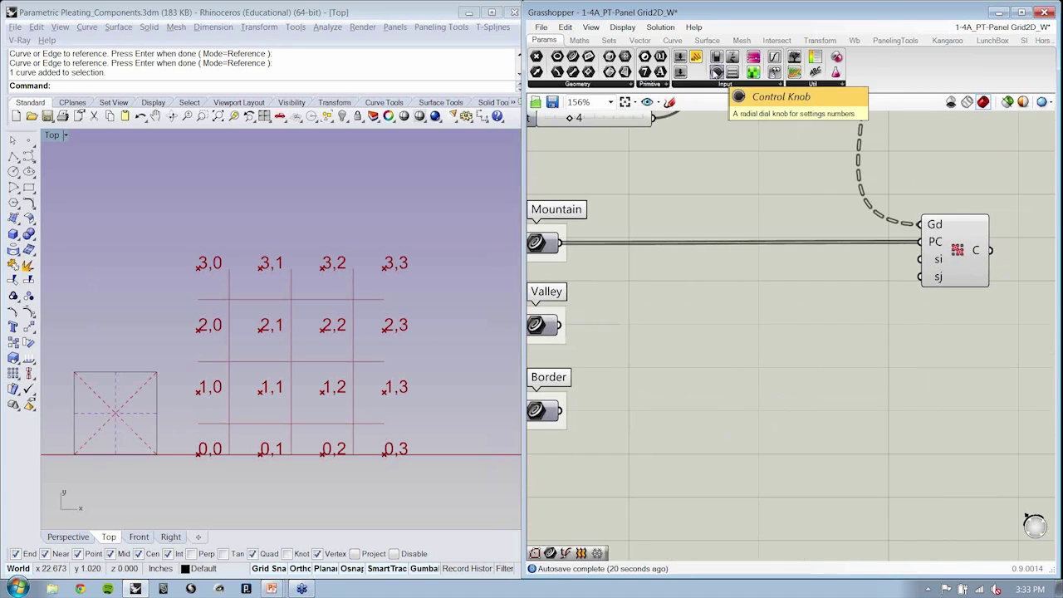
# Add a second 2D paneling component below the first, connect the grid and Valley curves to its Gd and PC inputs, and align it.
pyautogui.click(895, 42)
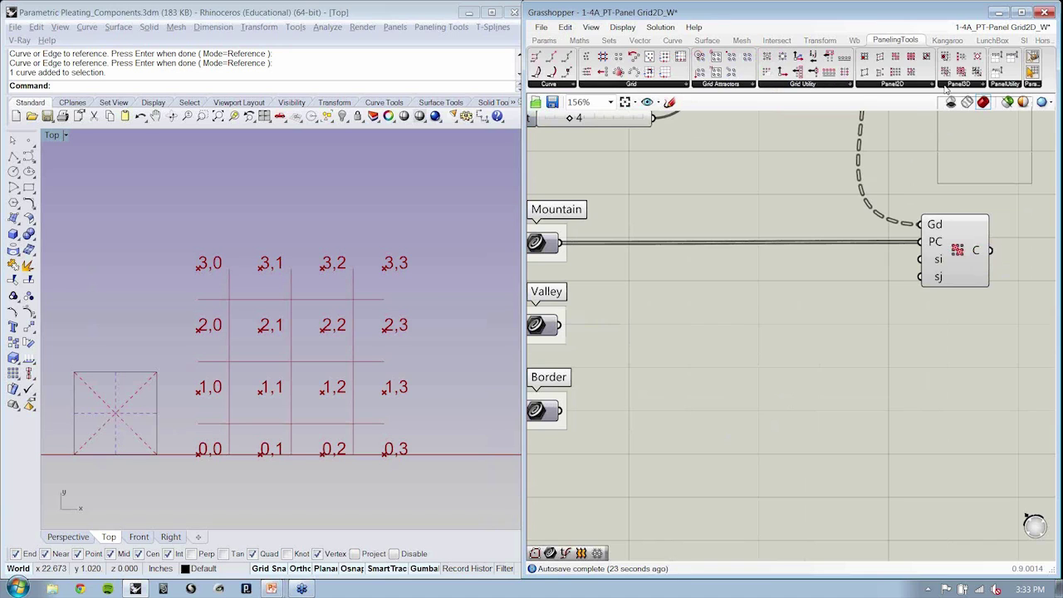
pyautogui.click(945, 85)
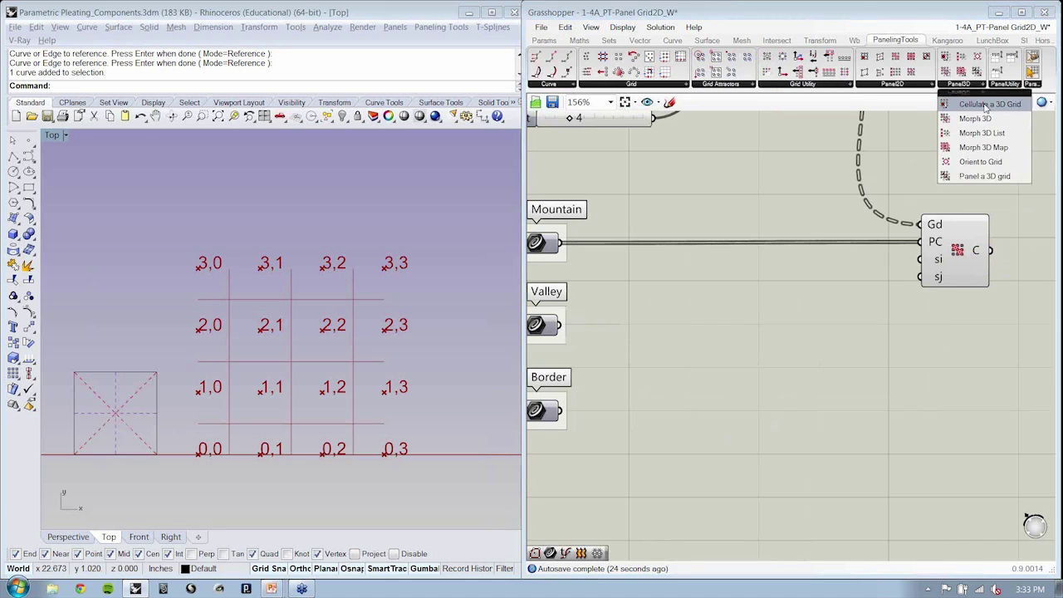
pyautogui.click(929, 84)
pyautogui.moveTo(940, 164); pyautogui.dragTo(953, 326)
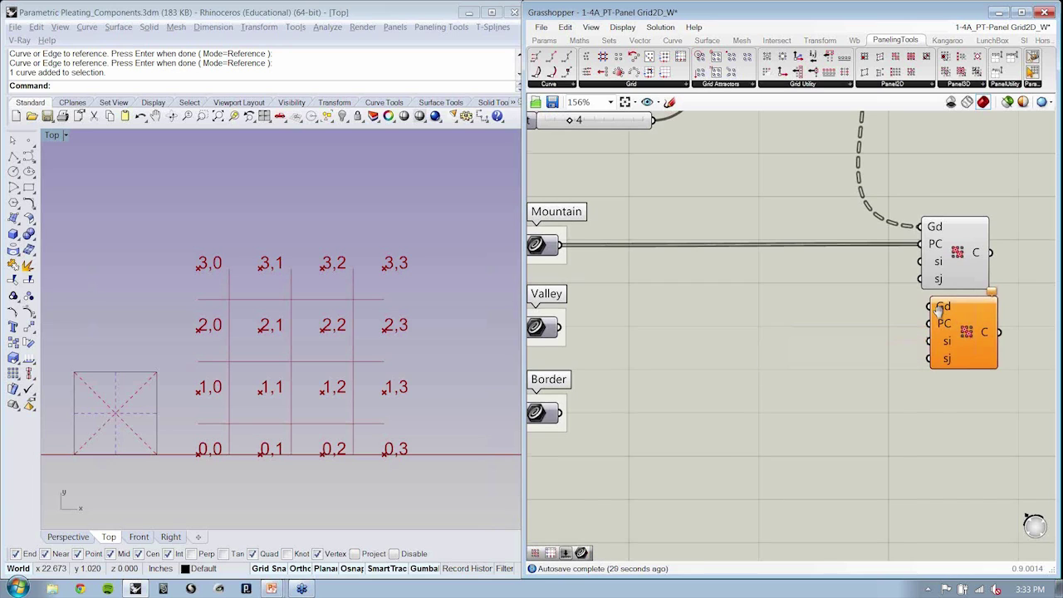
pyautogui.moveTo(939, 309); pyautogui.dragTo(936, 378, button='right')
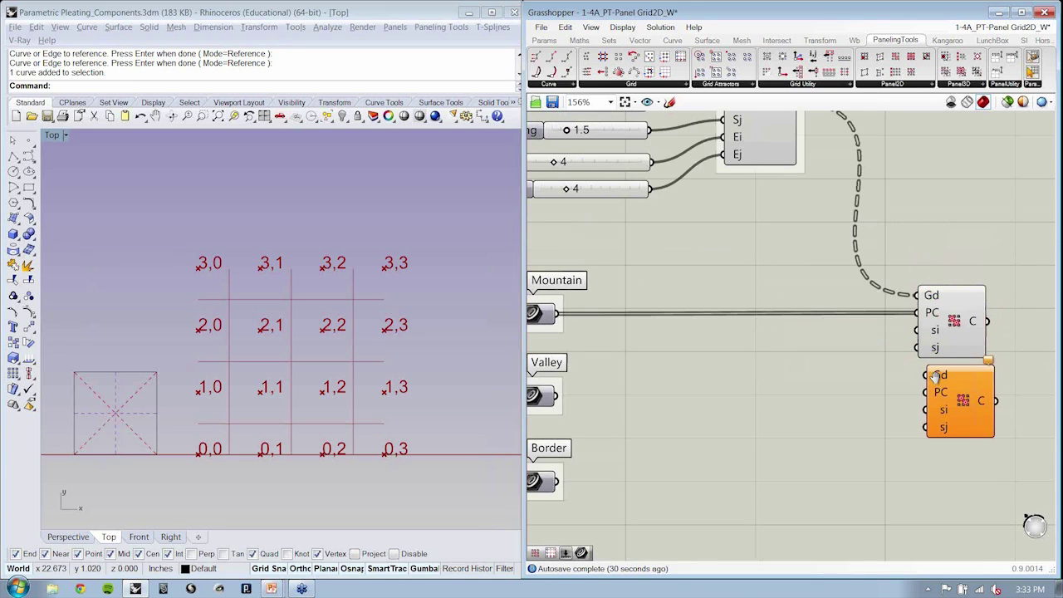
pyautogui.scroll(-1, 920, 377)
pyautogui.moveTo(924, 390); pyautogui.dragTo(630, 392)
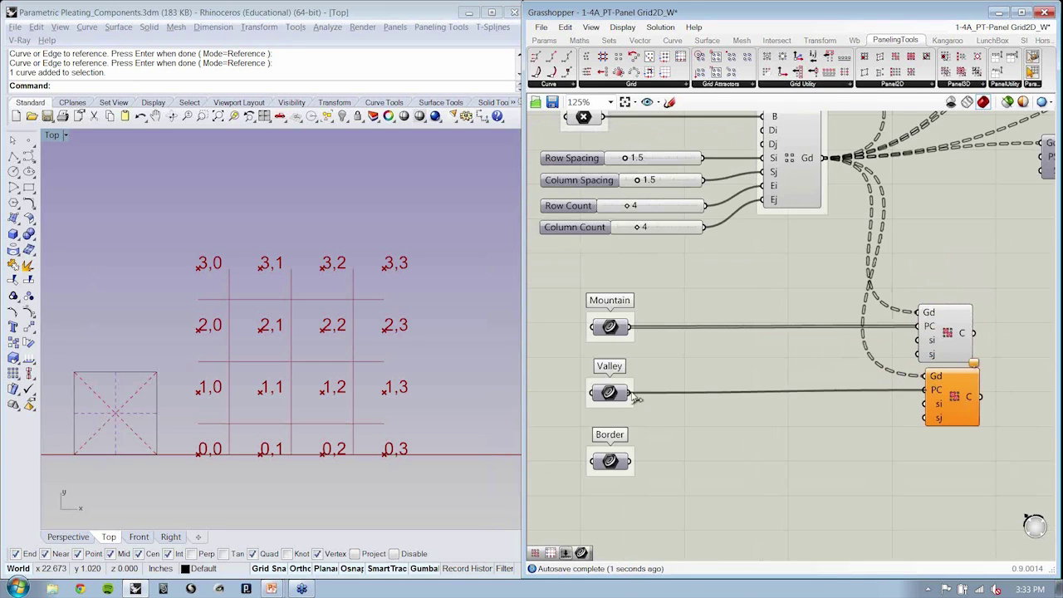
pyautogui.moveTo(960, 406); pyautogui.dragTo(953, 406)
pyautogui.click(948, 265)
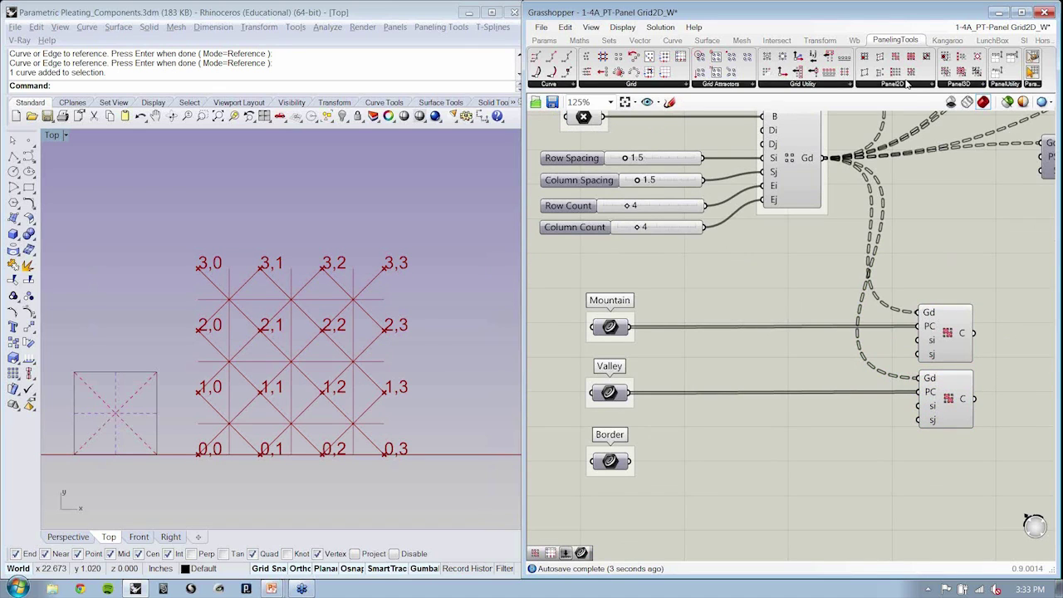
# Add a third 2D paneling component, connect the grid and Border curves to its Gd and PC inputs, and align it below the others.
pyautogui.click(917, 86)
pyautogui.click(941, 465)
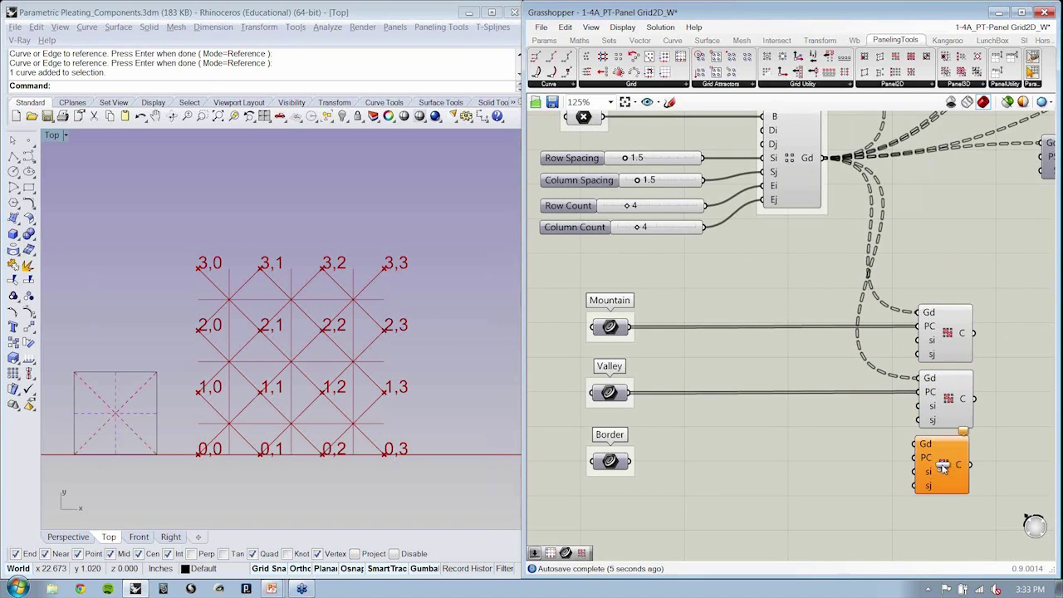
pyautogui.moveTo(906, 444); pyautogui.dragTo(633, 462)
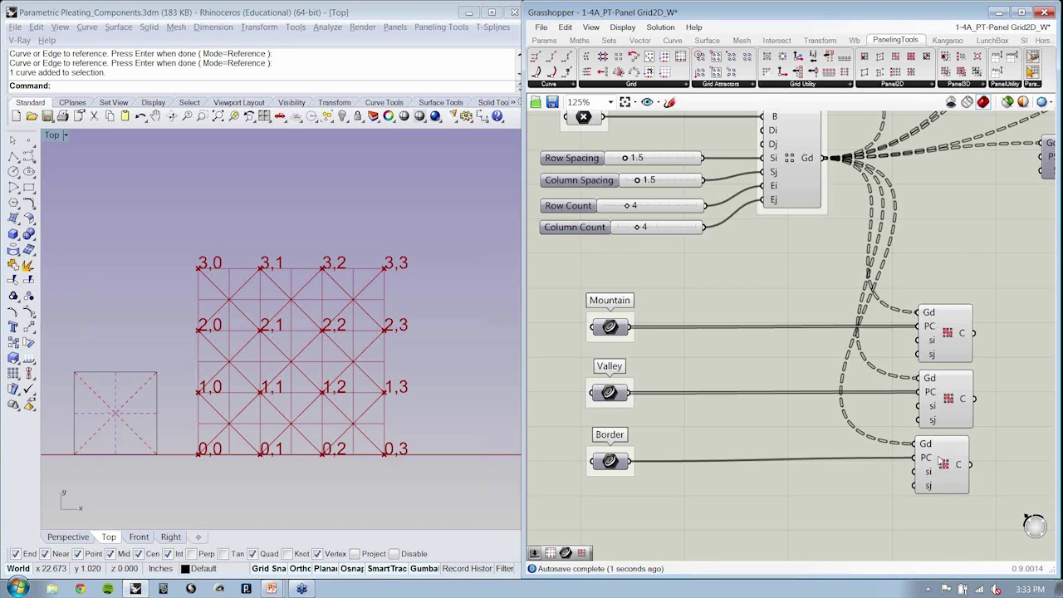
pyautogui.moveTo(944, 463); pyautogui.dragTo(950, 468)
pyautogui.click(1008, 429)
# Move the Valley and Border rows of parameters and components down so the three rows are spaced further apart.
pyautogui.moveTo(1008, 428); pyautogui.dragTo(918, 418, button='right')
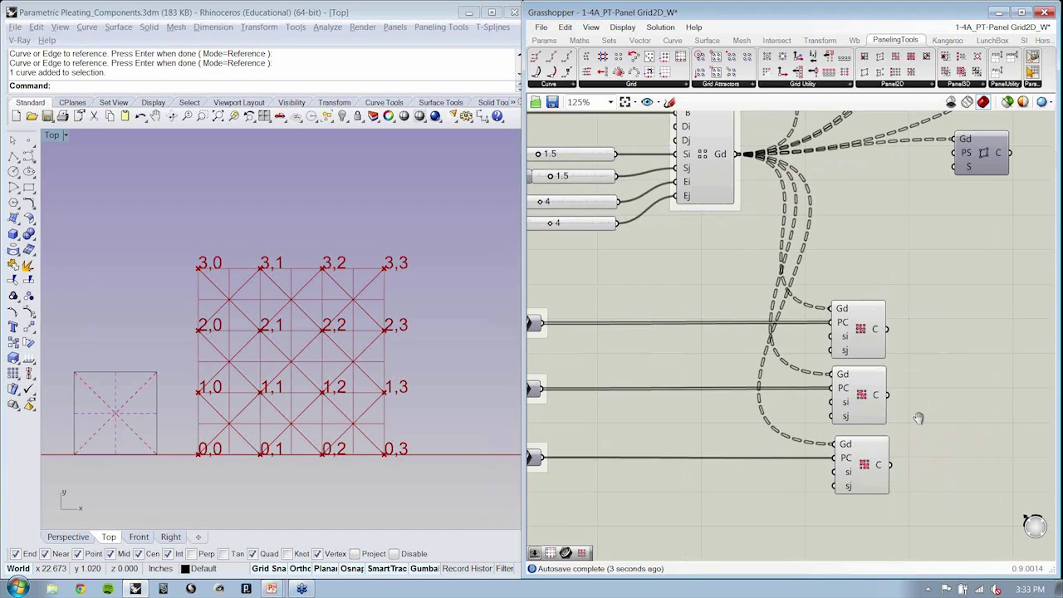
pyautogui.scroll(3, 920, 398)
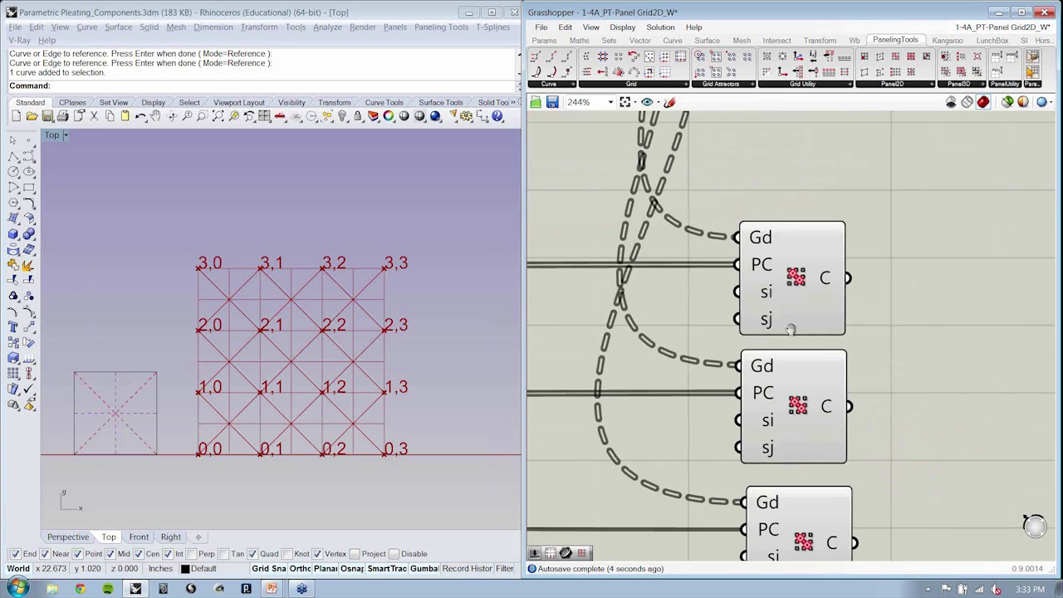
pyautogui.scroll(-2, 957, 296)
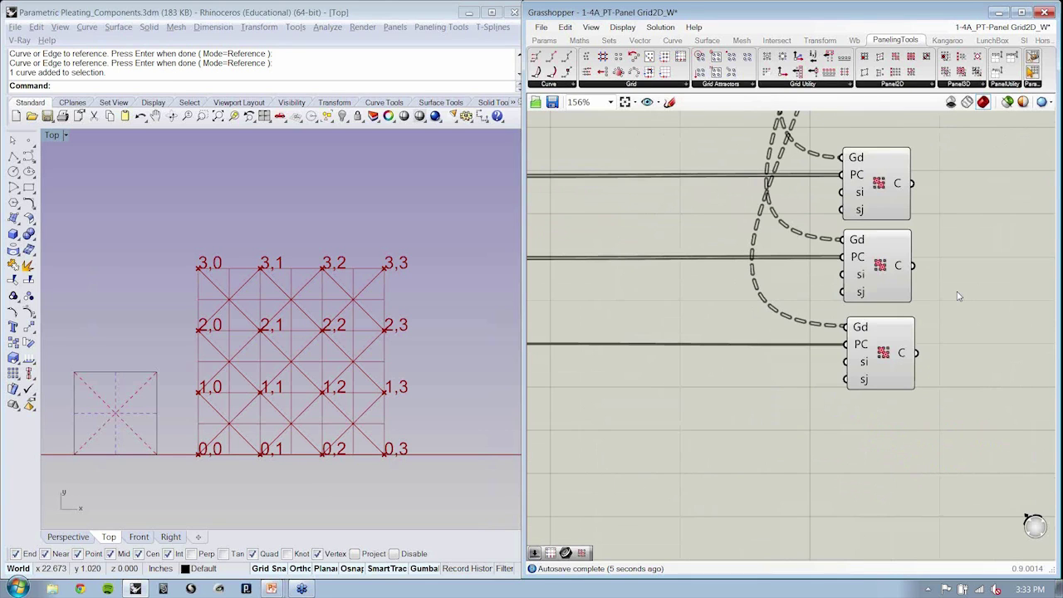
pyautogui.scroll(-1, 953, 318)
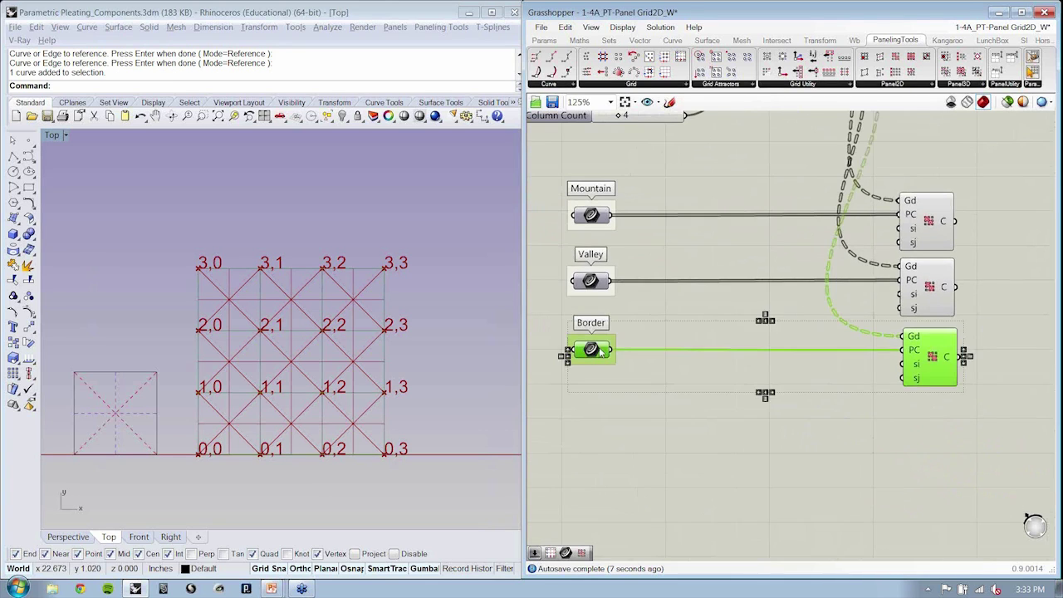
pyautogui.moveTo(976, 267); pyautogui.dragTo(593, 305)
pyautogui.click(751, 290)
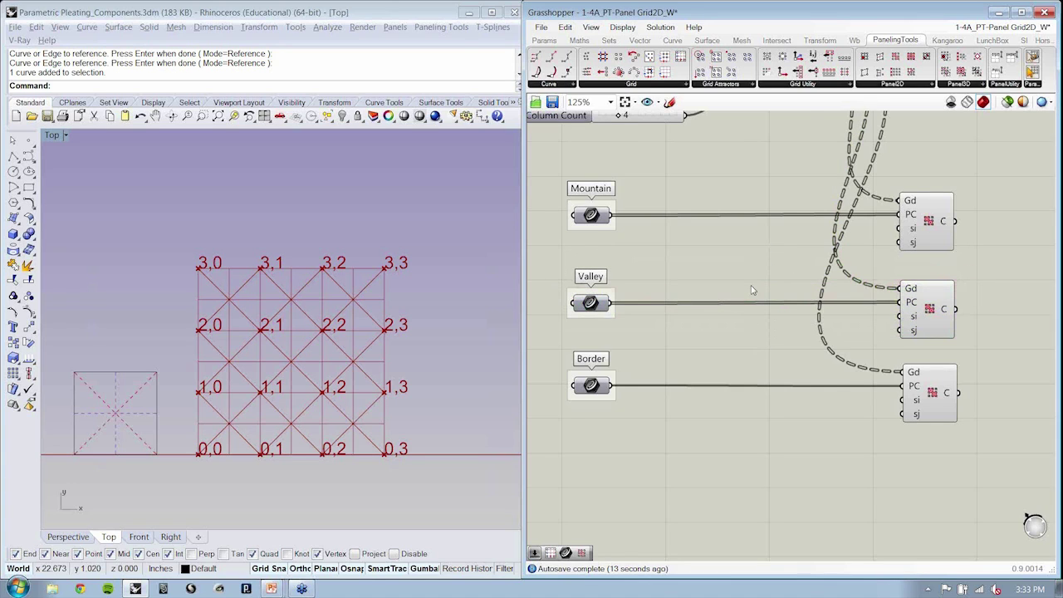
# Put each of the three 2D paneling components for Mountain, Valley and Border into its own separate group.
pyautogui.moveTo(751, 290); pyautogui.dragTo(722, 331, button='right')
pyautogui.click(872, 323)
pyautogui.hotkey('ctrl', 'g')
pyautogui.click(871, 232)
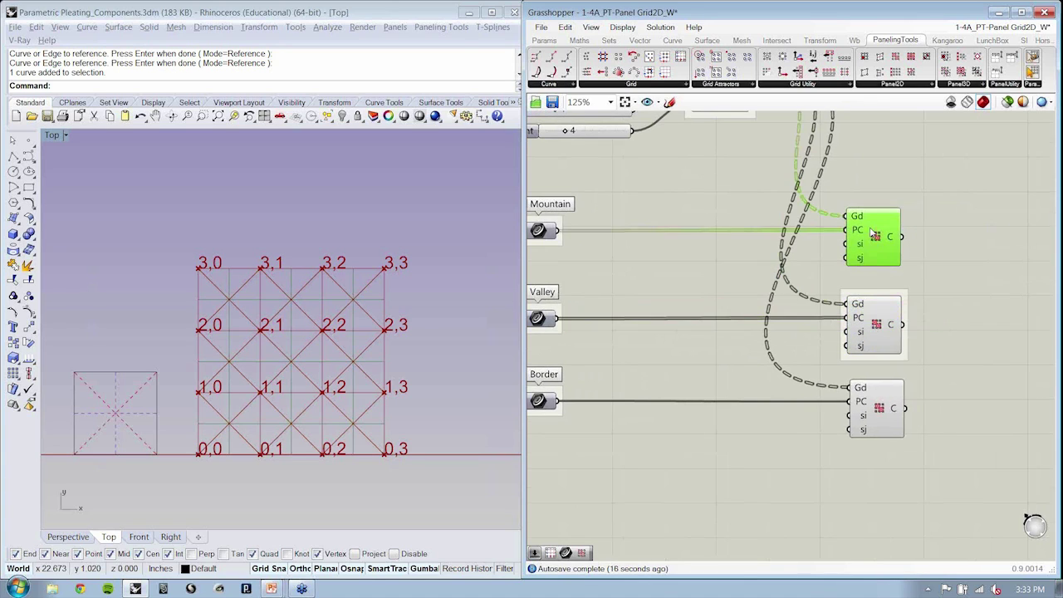
pyautogui.click(564, 27)
pyautogui.click(627, 240)
pyautogui.click(876, 408)
pyautogui.click(564, 26)
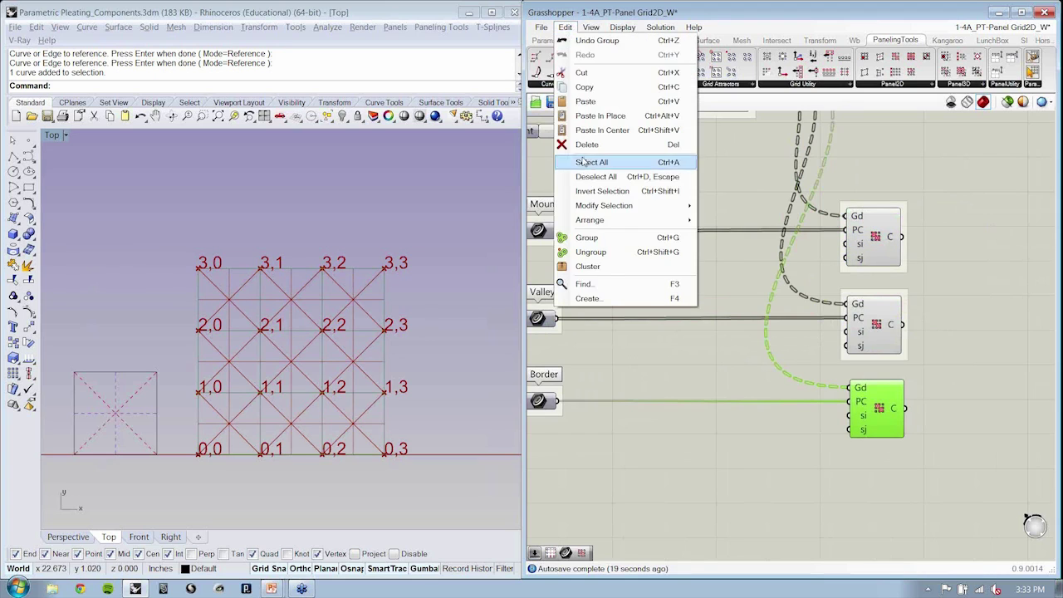
pyautogui.click(629, 242)
pyautogui.click(631, 252)
pyautogui.rightClick(847, 207)
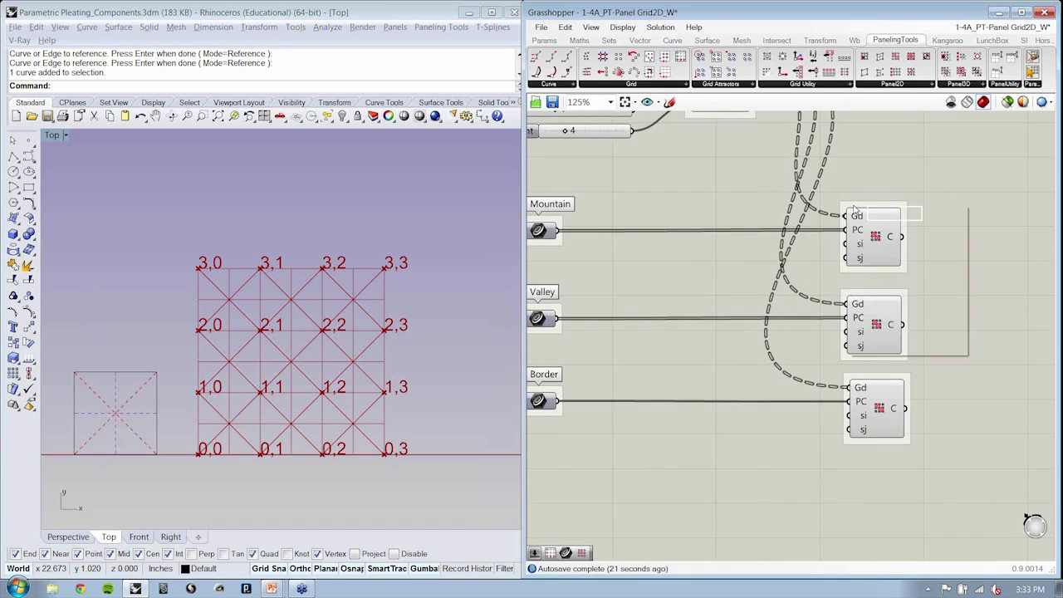
# Label the groups around the three 2D paneling components Mountains, Valleys and Border from the uppermost to the lowest.
pyautogui.write('Mount')
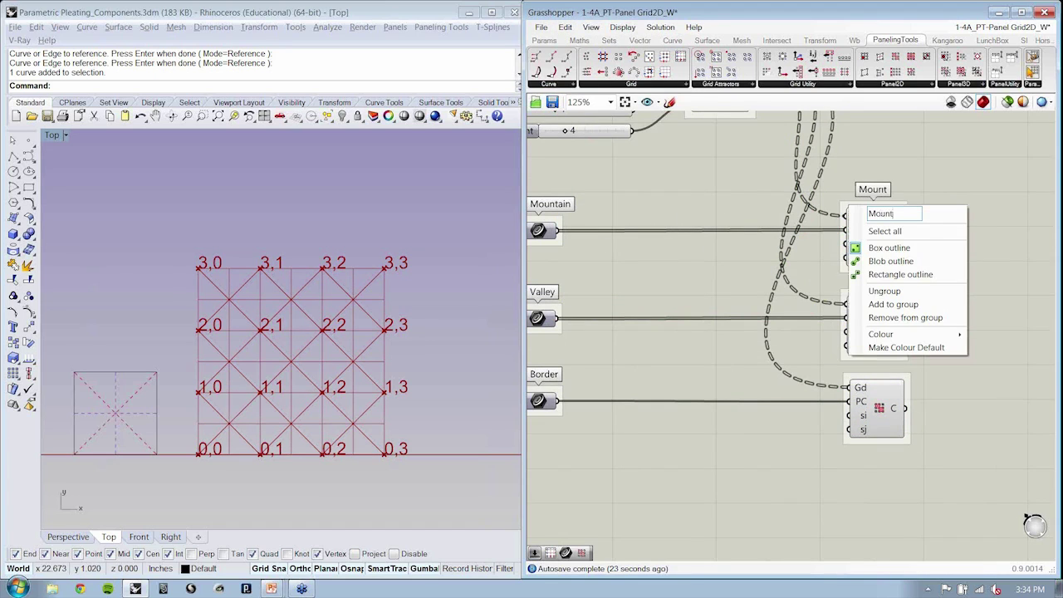
pyautogui.write('ains')
pyautogui.press('Return')
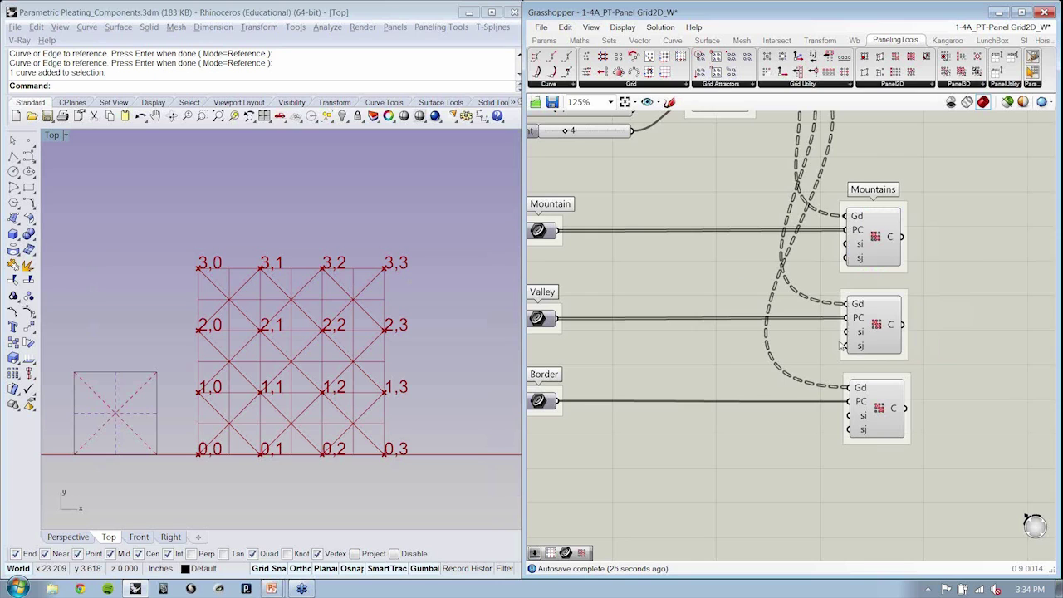
pyautogui.rightClick(881, 297)
pyautogui.write('Va')
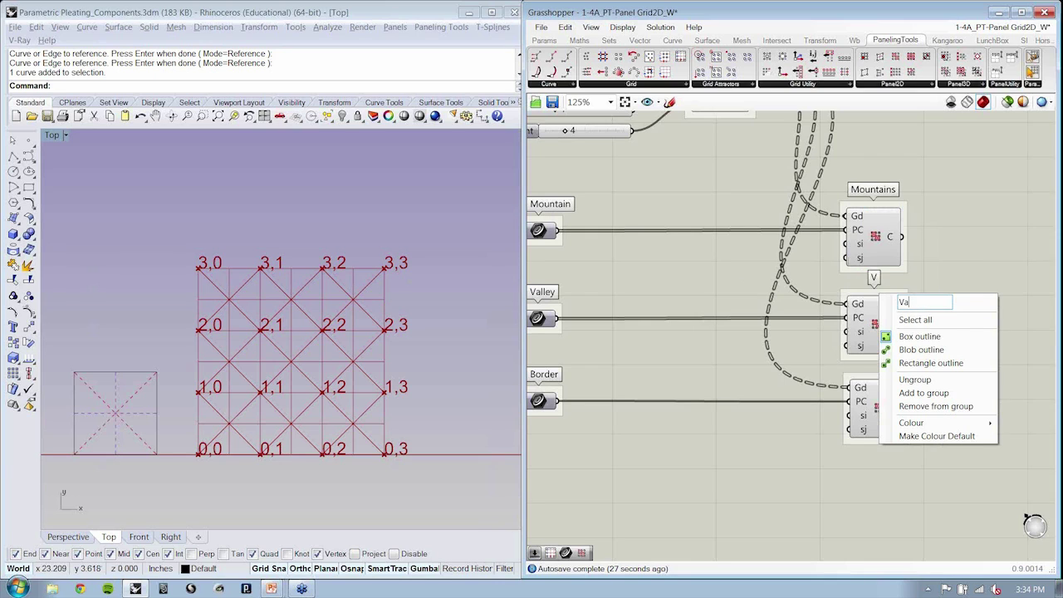
pyautogui.write('lleys')
pyautogui.press('Return')
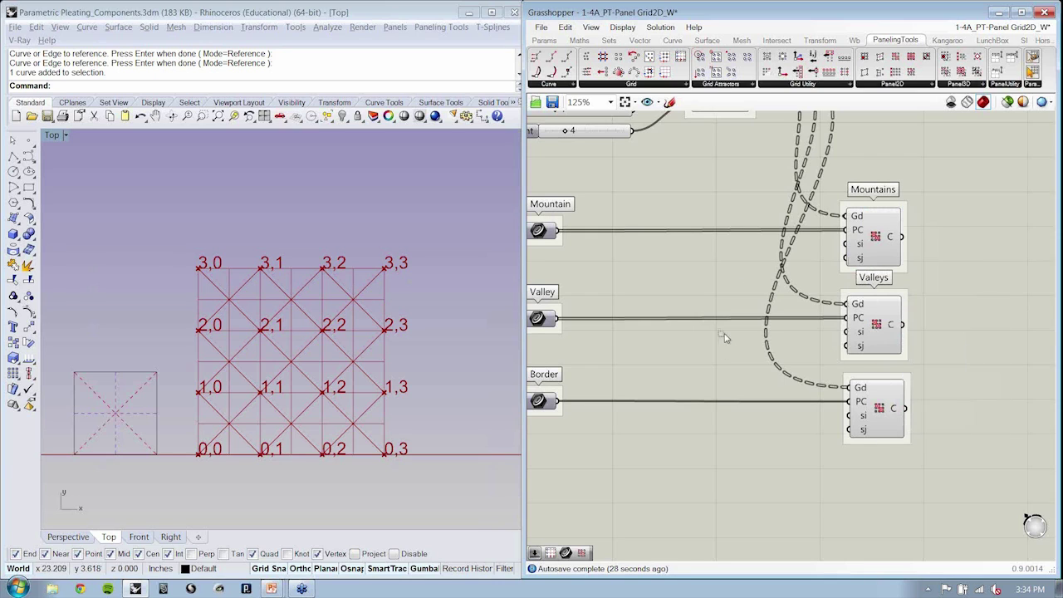
pyautogui.rightClick(908, 384)
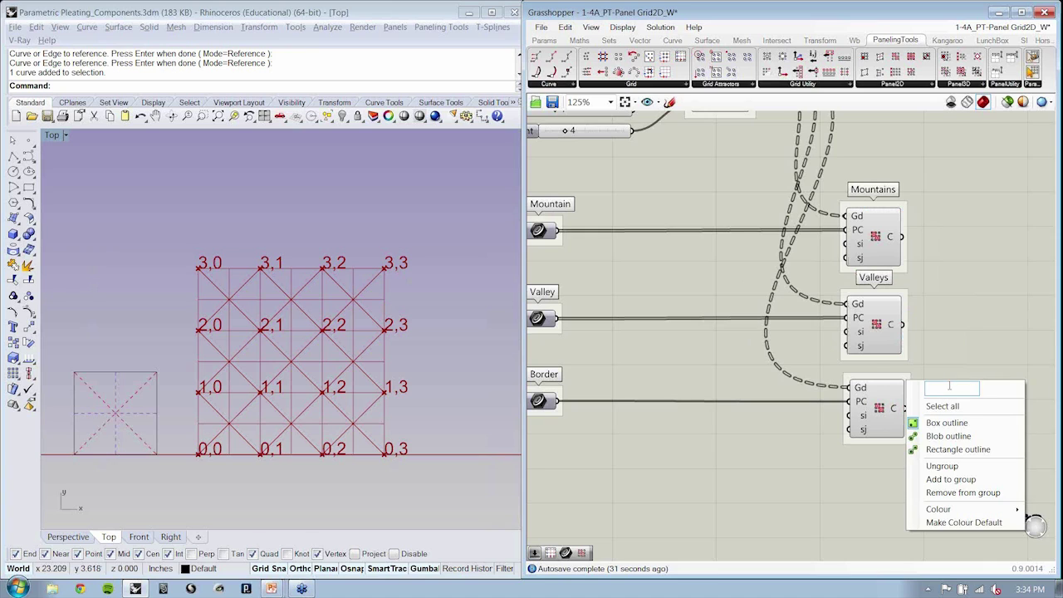
pyautogui.write('Border')
pyautogui.press('Return')
# Move the Border row and the Valley row, each with its curve parameter and paneling component, down to widen the row spacing.
pyautogui.moveTo(985, 386); pyautogui.dragTo(542, 485)
pyautogui.moveTo(908, 403); pyautogui.dragTo(910, 441)
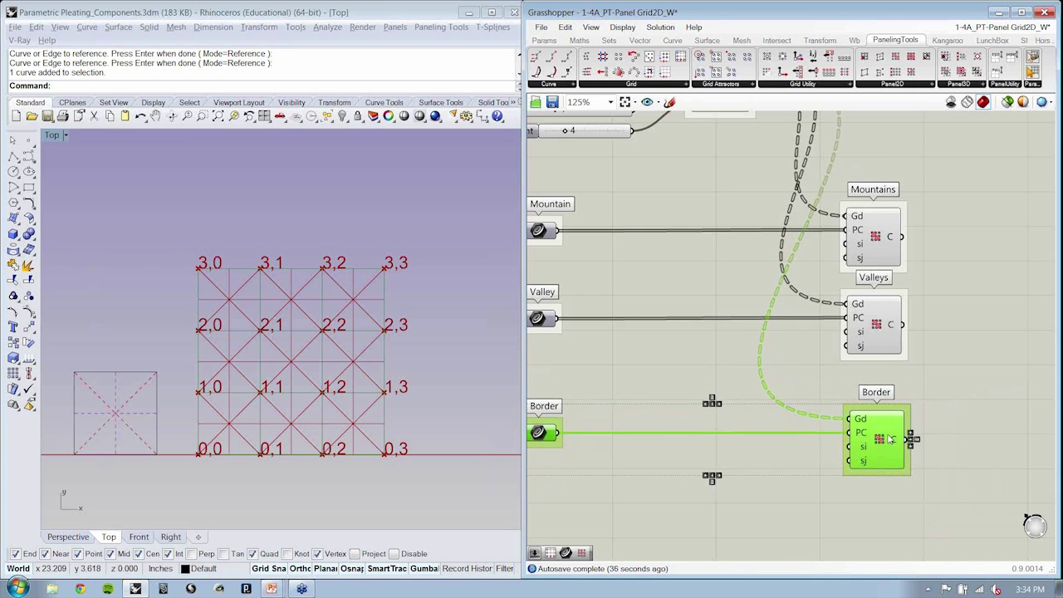
pyautogui.moveTo(963, 304); pyautogui.dragTo(544, 349)
pyautogui.moveTo(908, 327); pyautogui.dragTo(909, 338)
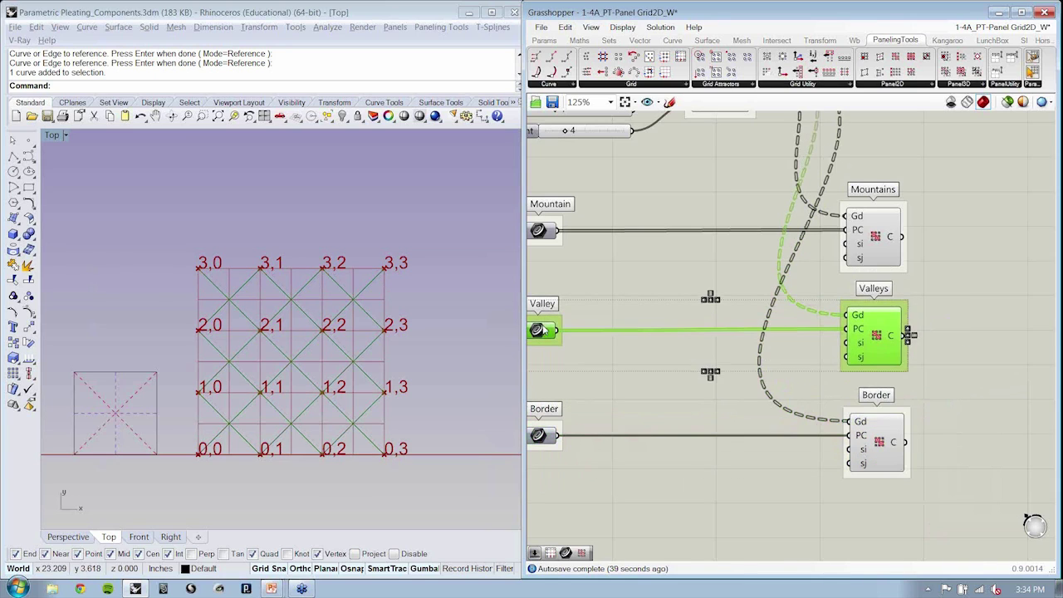
pyautogui.click(641, 308)
# Align the Mountains, Valleys and Border paneling components on a common vertical axis.
pyautogui.moveTo(803, 343); pyautogui.dragTo(765, 379, button='right')
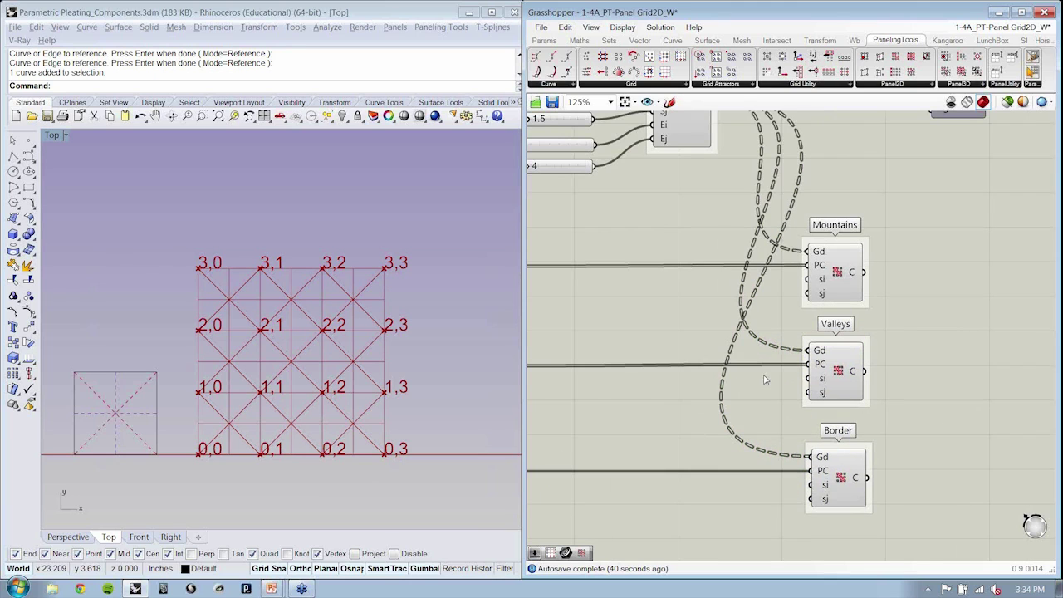
pyautogui.moveTo(774, 233); pyautogui.dragTo(882, 524)
pyautogui.click(837, 513)
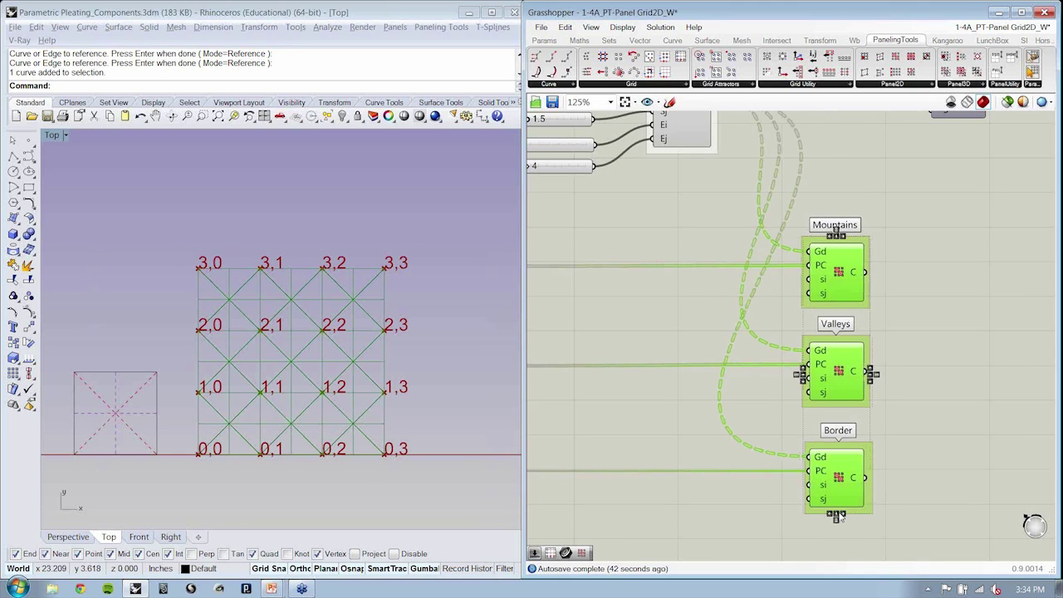
pyautogui.click(966, 286)
# Set the Font Size slider of the grid index labels to 0.175.
pyautogui.moveTo(967, 286); pyautogui.dragTo(969, 285, button='right')
pyautogui.scroll(-2, 1023, 320)
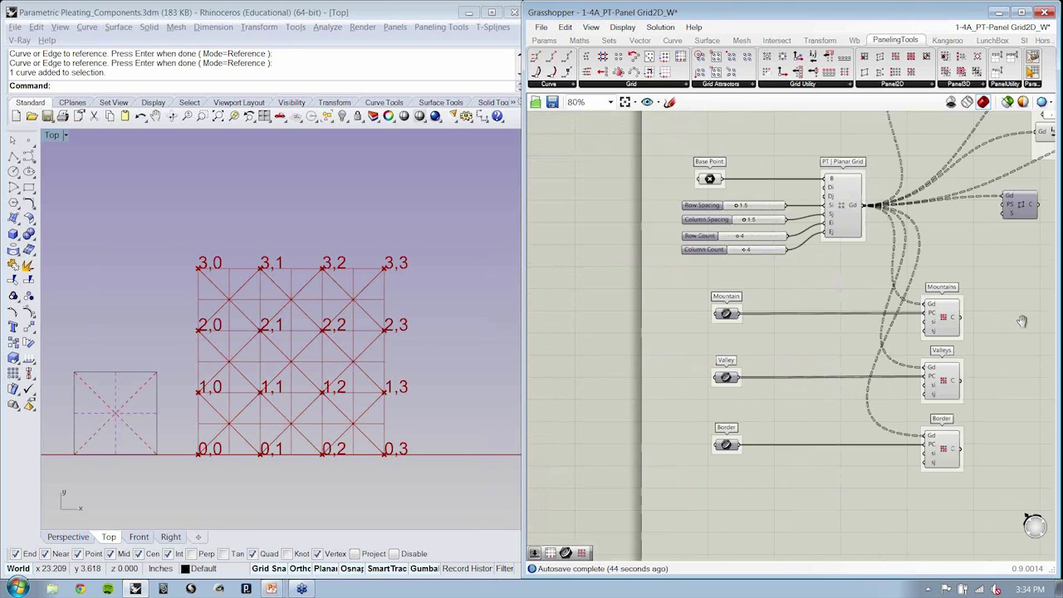
pyautogui.moveTo(1022, 321); pyautogui.dragTo(919, 315, button='right')
pyautogui.scroll(2, 864, 415)
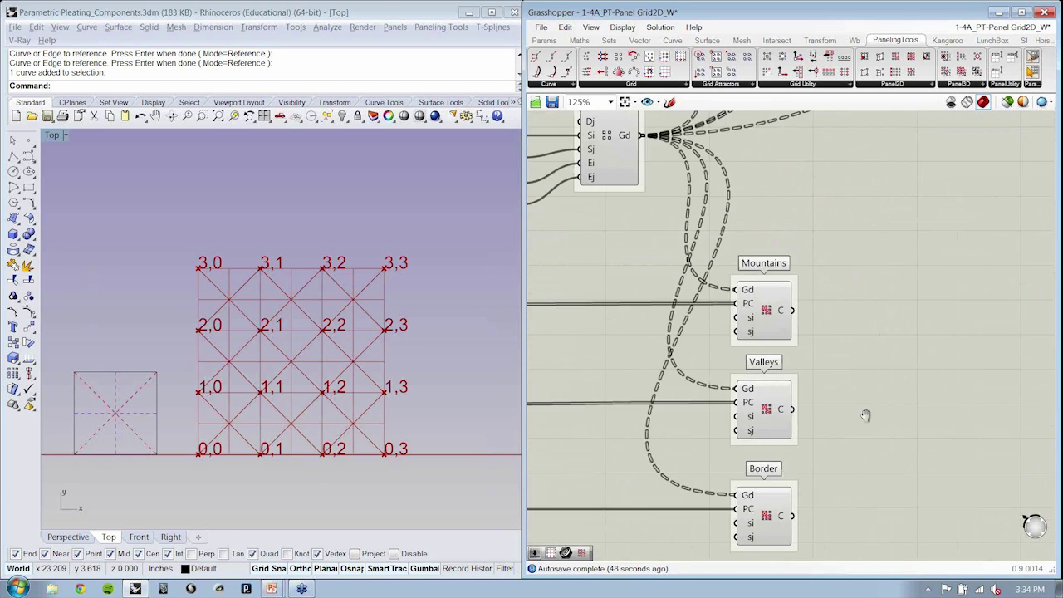
pyautogui.moveTo(864, 416); pyautogui.dragTo(941, 356, button='right')
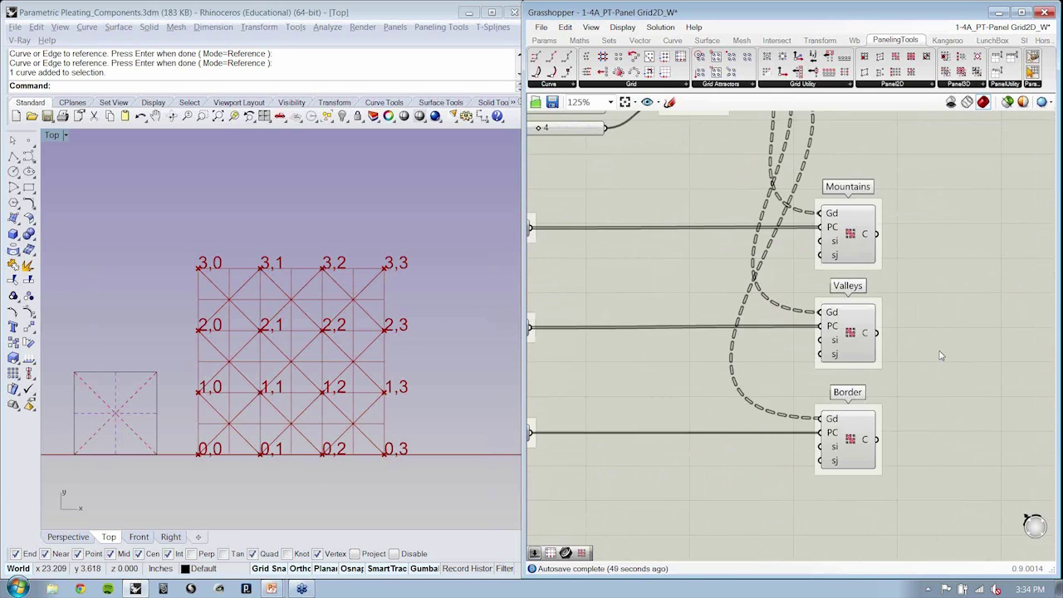
pyautogui.moveTo(376, 379); pyautogui.dragTo(408, 327, button='right')
pyautogui.scroll(3, 408, 329)
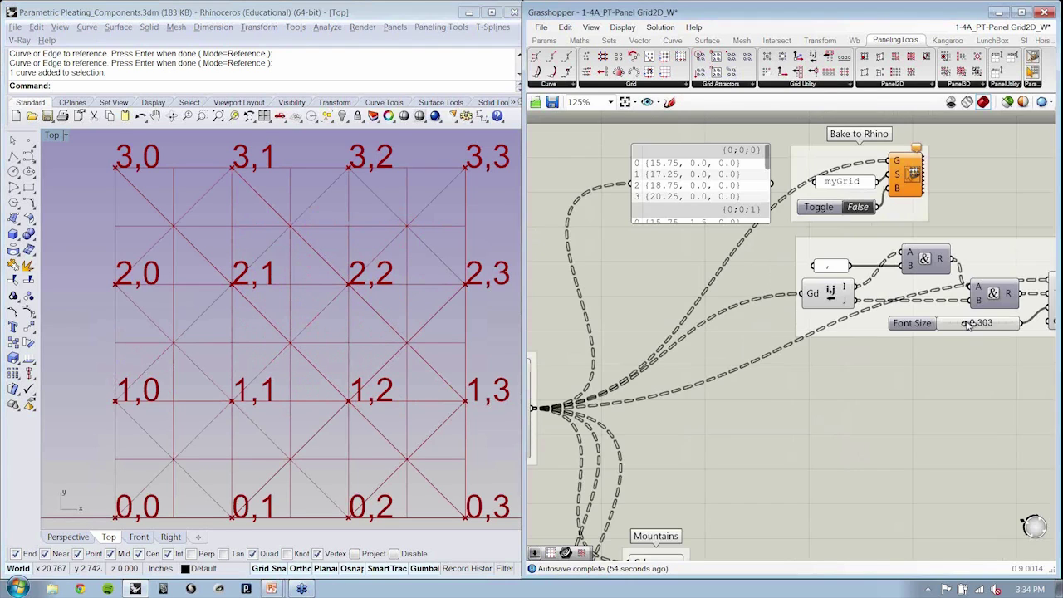
pyautogui.moveTo(966, 324); pyautogui.dragTo(955, 324)
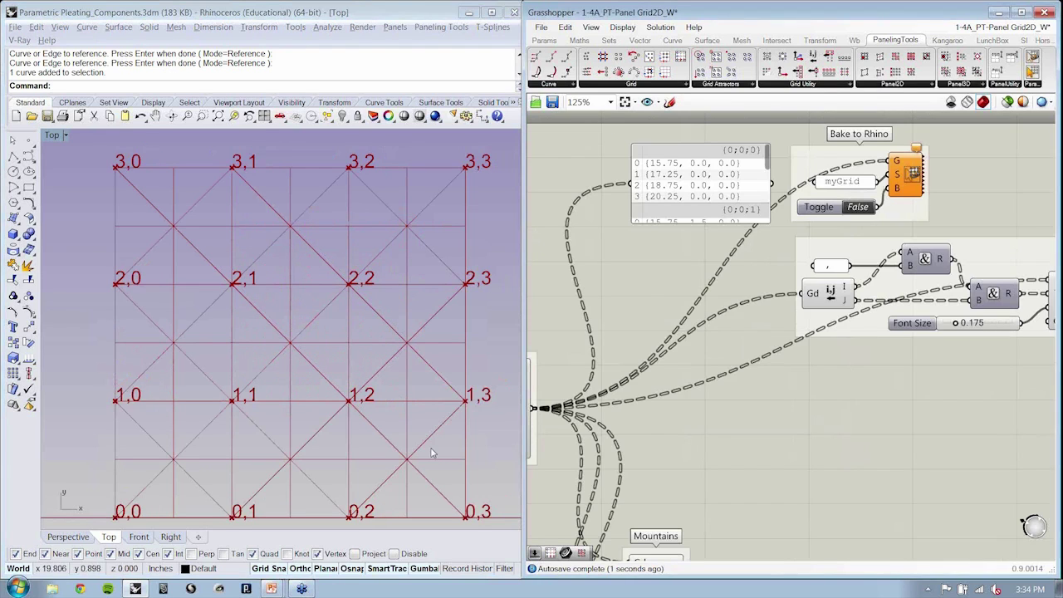
pyautogui.moveTo(431, 452); pyautogui.dragTo(438, 395, button='right')
pyautogui.moveTo(169, 338); pyautogui.dragTo(155, 394, button='right')
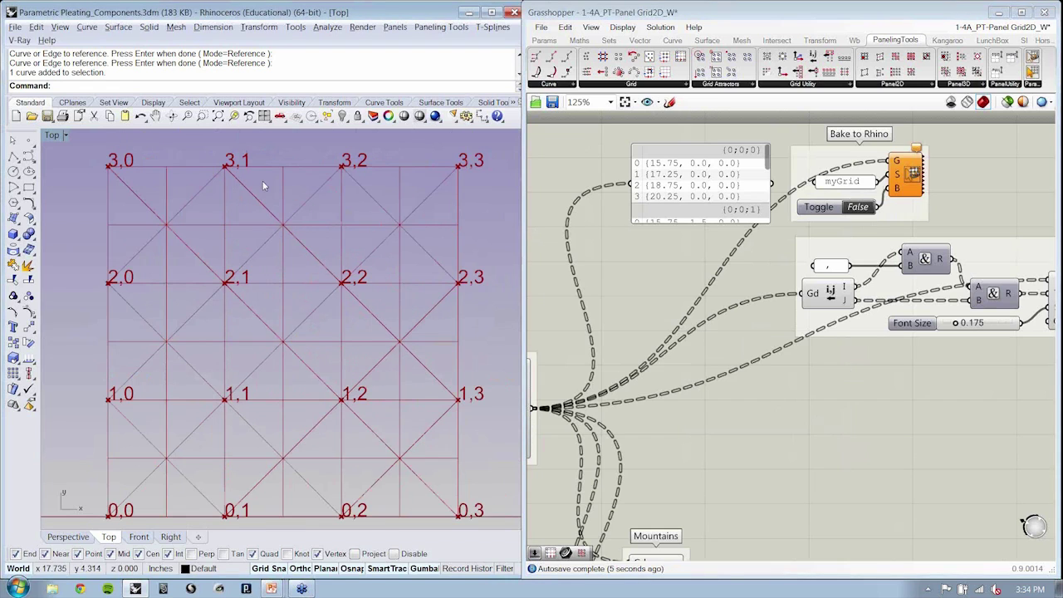
pyautogui.moveTo(301, 405); pyautogui.dragTo(304, 390, button='right')
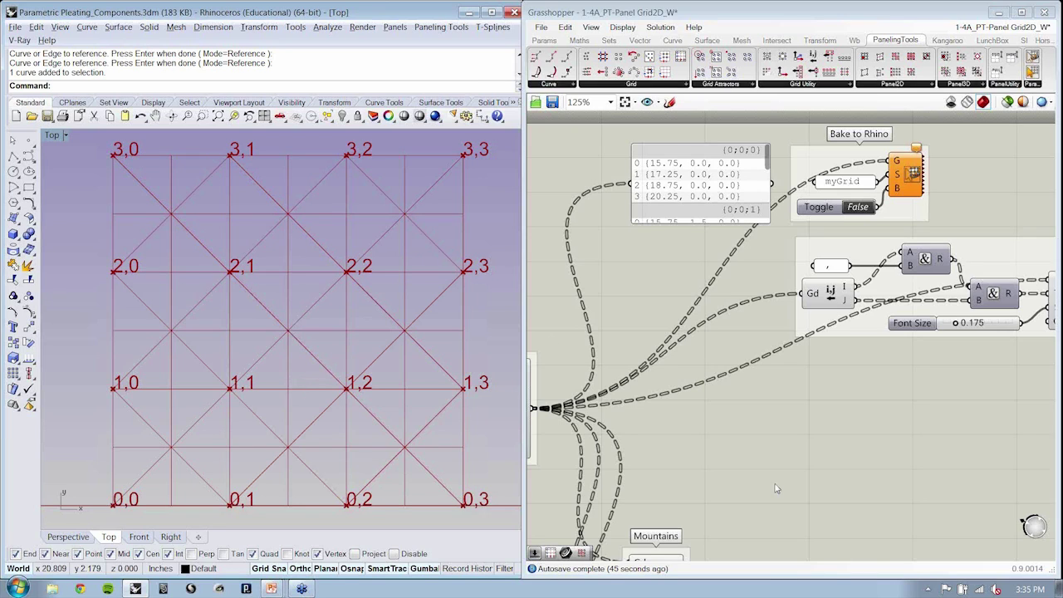
# Add a Dash Pattern component beside the Mountains group and connect the Mountains paneling C output to its C input.
pyautogui.moveTo(776, 489); pyautogui.dragTo(792, 349, button='right')
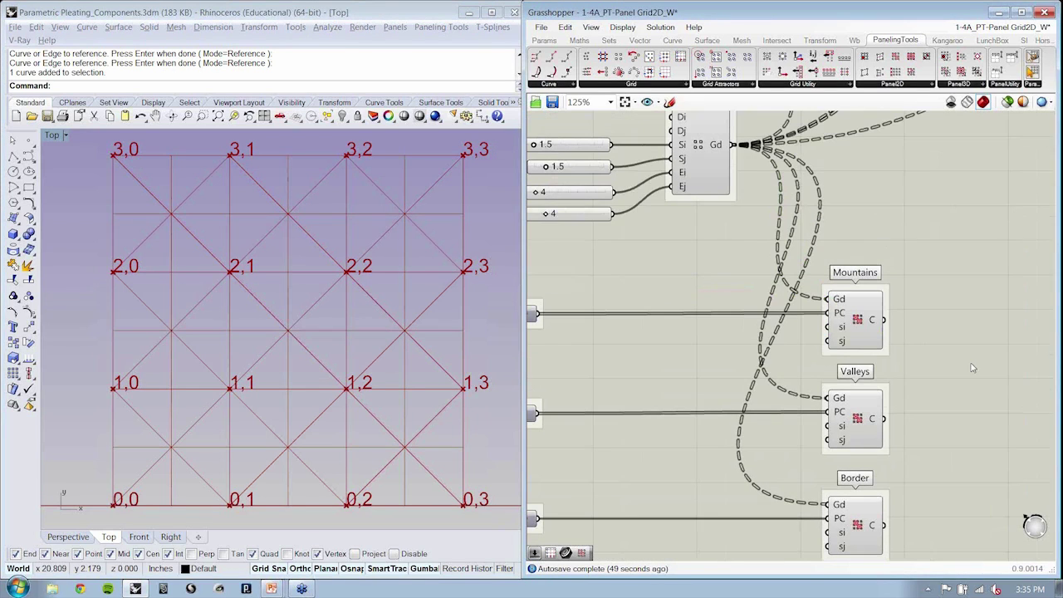
pyautogui.moveTo(934, 318); pyautogui.dragTo(766, 266, button='right')
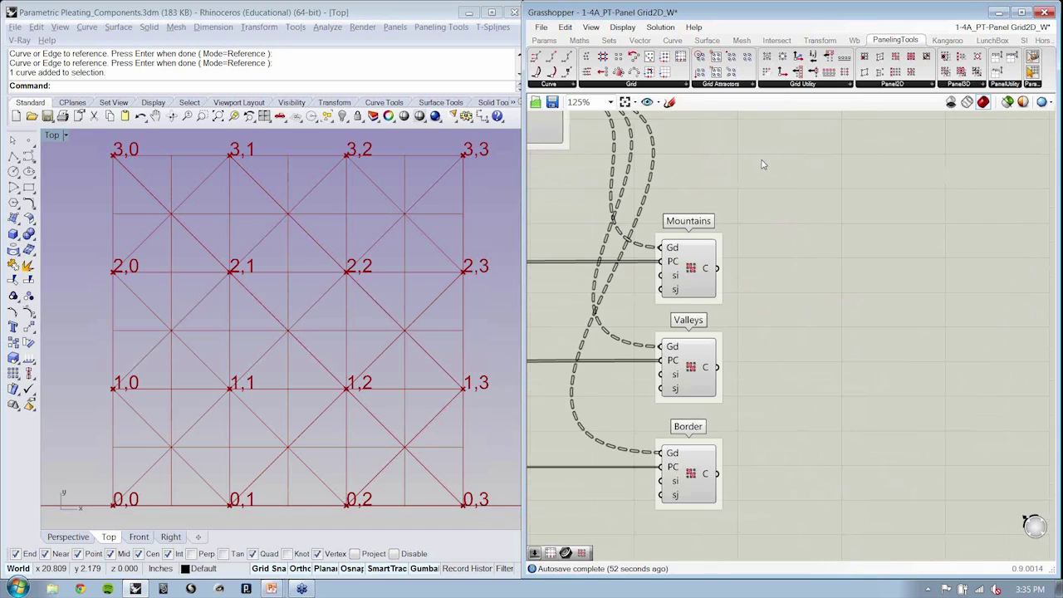
pyautogui.moveTo(760, 186); pyautogui.dragTo(758, 188, button='right')
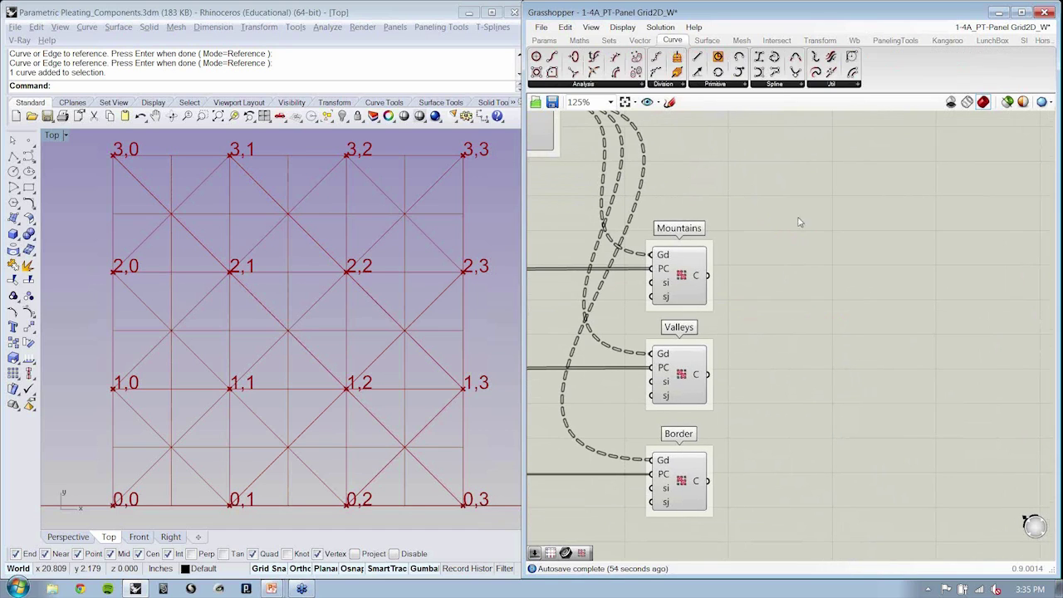
pyautogui.click(679, 84)
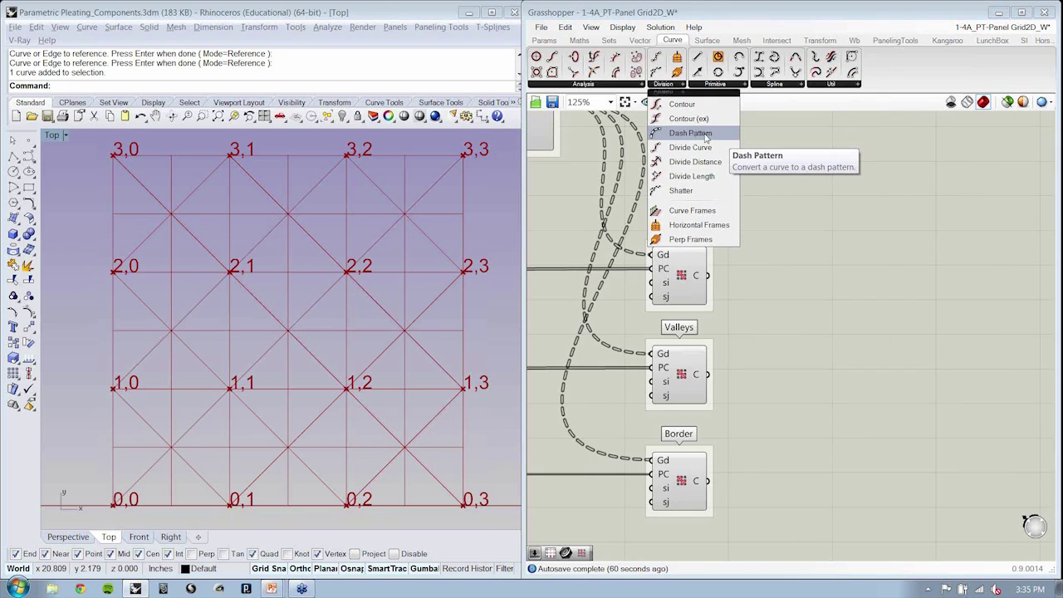
pyautogui.moveTo(706, 133); pyautogui.dragTo(796, 280)
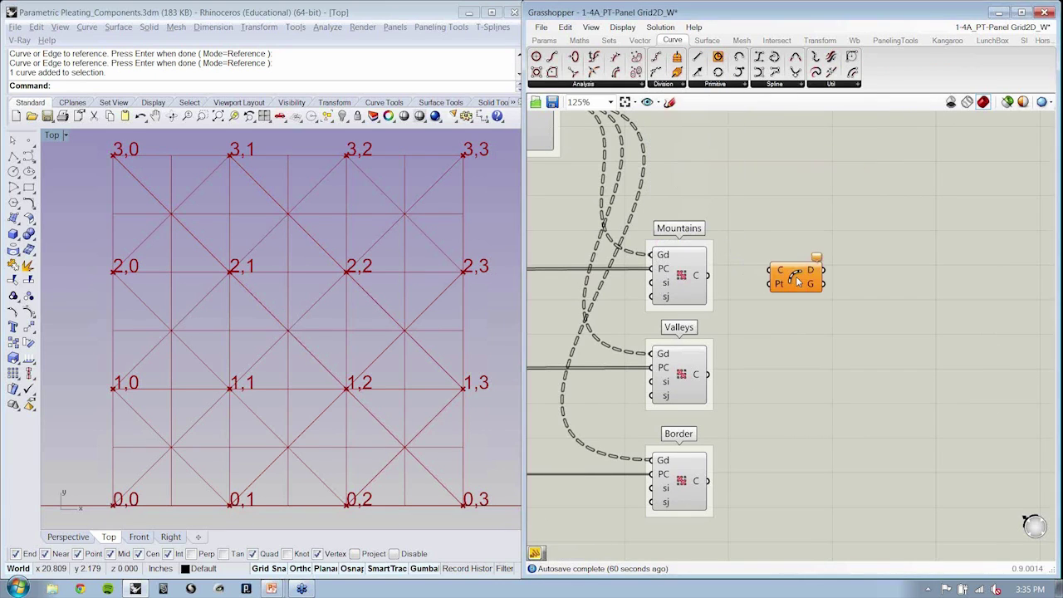
pyautogui.scroll(1, 818, 307)
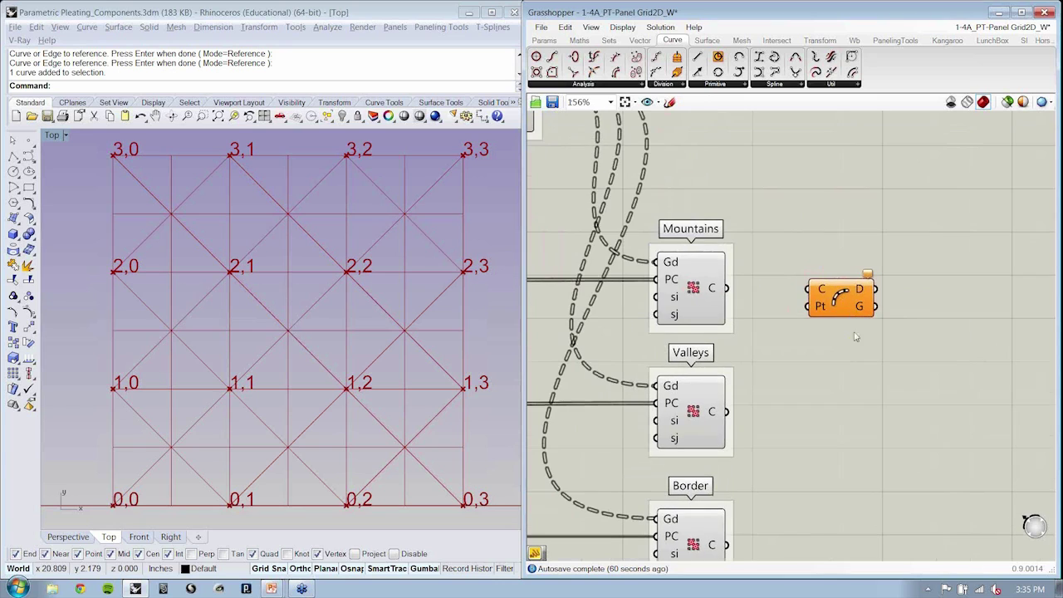
pyautogui.moveTo(841, 337); pyautogui.dragTo(791, 333, button='right')
pyautogui.moveTo(683, 288); pyautogui.dragTo(846, 297)
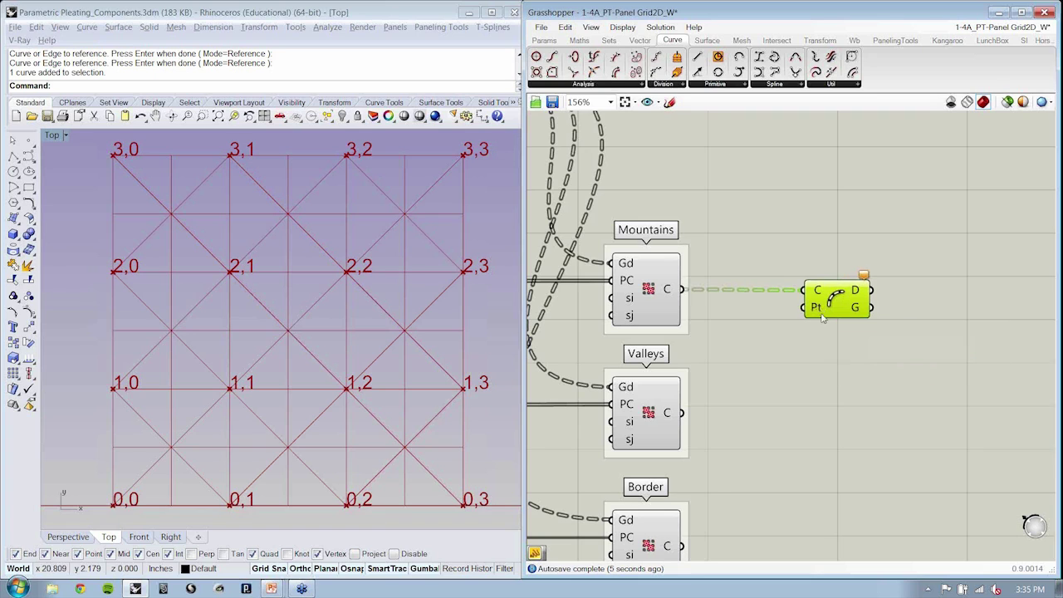
pyautogui.click(830, 368)
pyautogui.moveTo(831, 368); pyautogui.dragTo(878, 339, button='right')
pyautogui.rightClick(863, 278)
pyautogui.rightClick(864, 278)
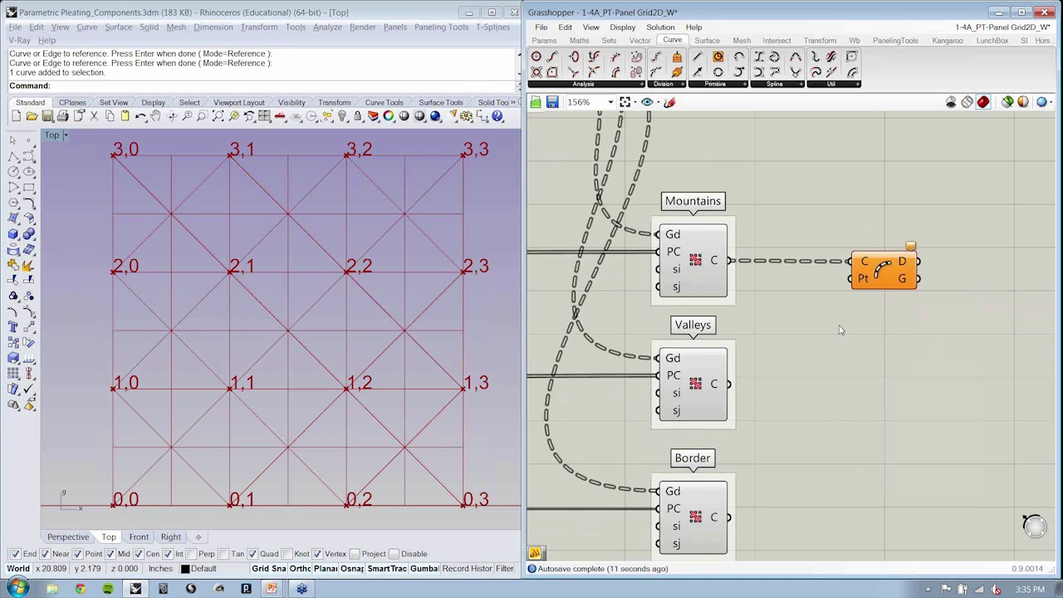
pyautogui.moveTo(845, 333); pyautogui.dragTo(885, 334, button='right')
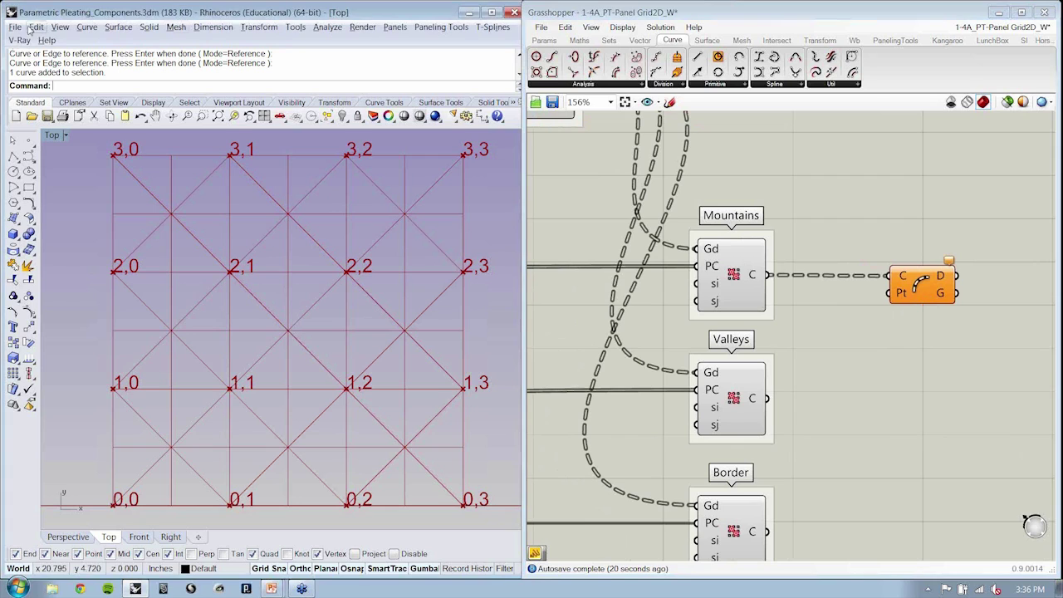
# Open the Linetypes settings in Rhino's document properties and examine the pattern values of Dots, Dashed and DashDot.
pyautogui.click(216, 30)
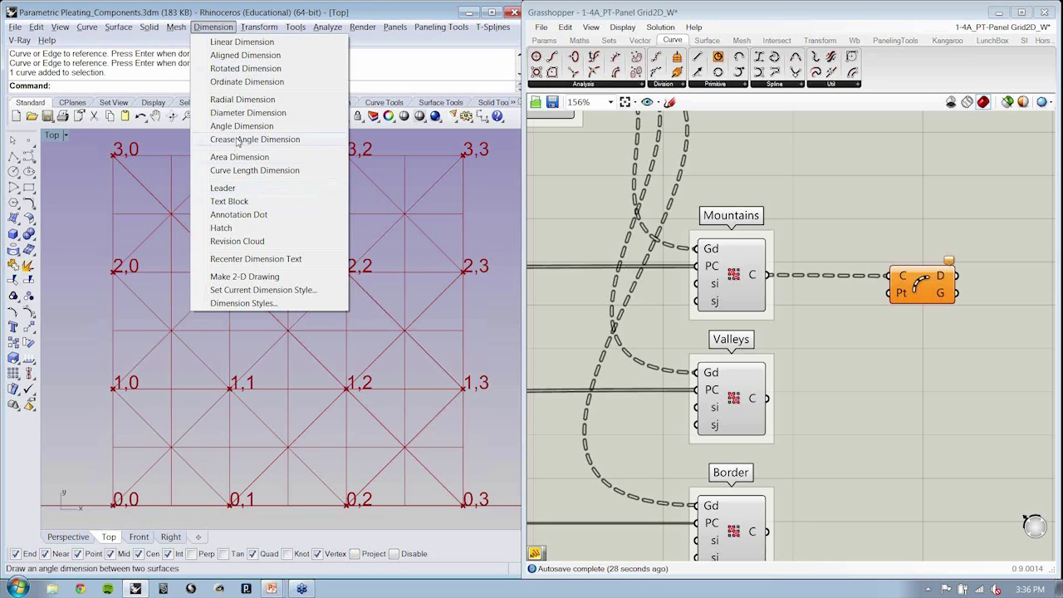
pyautogui.click(243, 302)
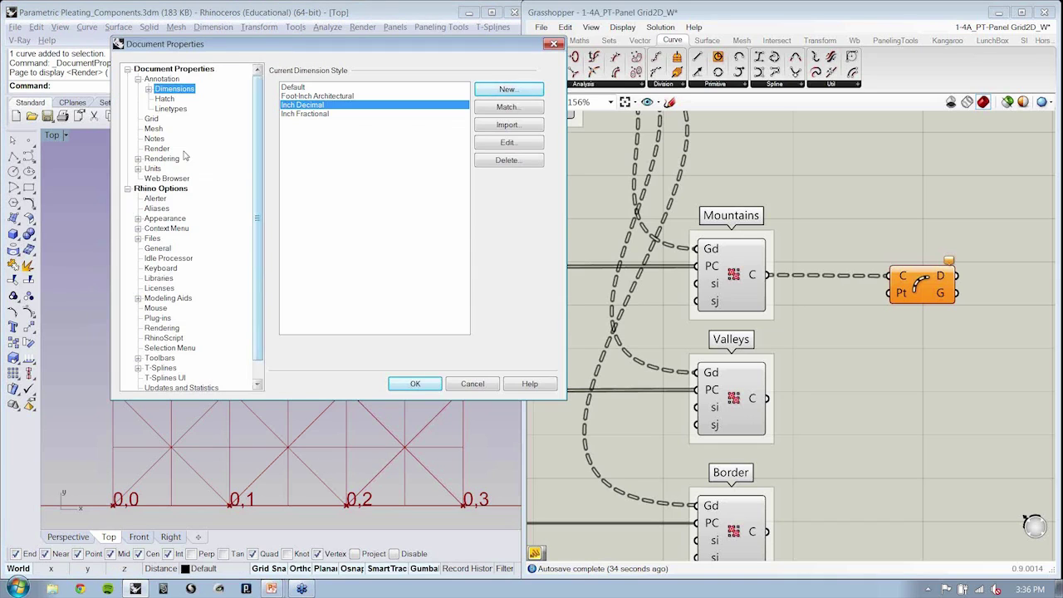
pyautogui.click(172, 110)
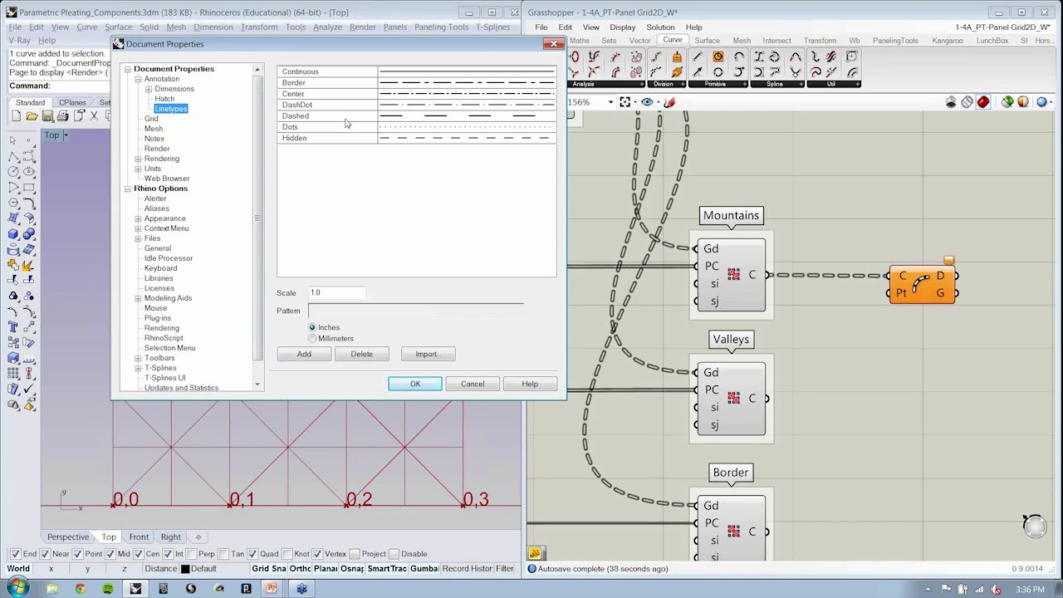
pyautogui.click(479, 141)
pyautogui.click(335, 127)
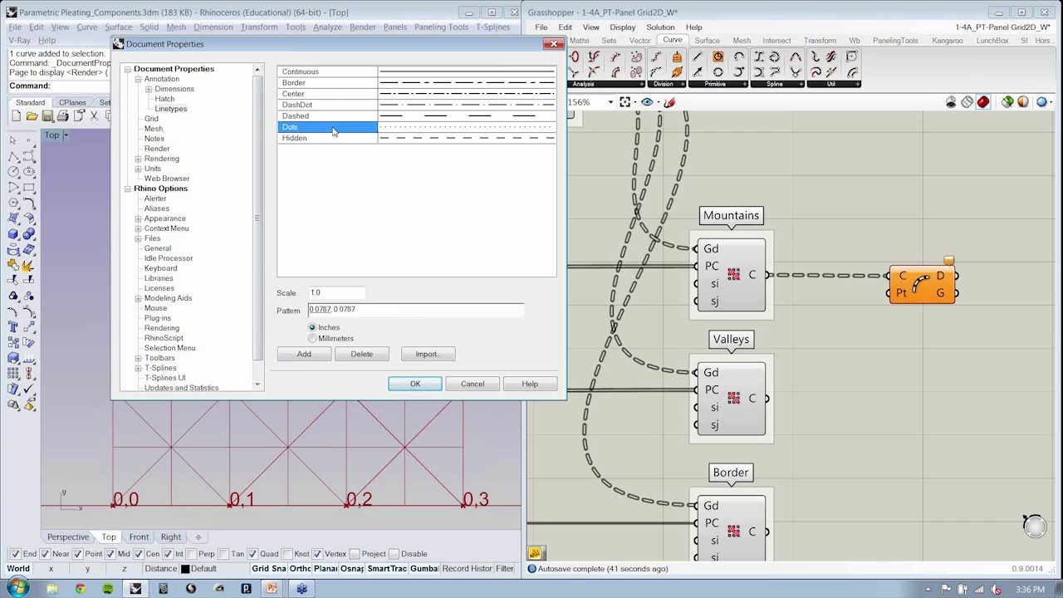
pyautogui.click(339, 116)
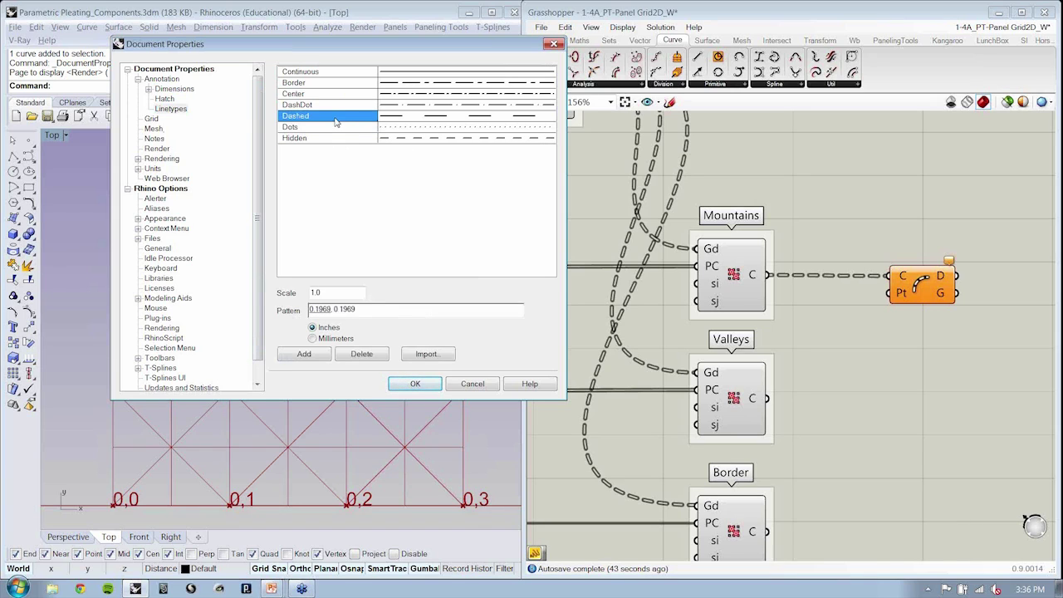
pyautogui.click(339, 107)
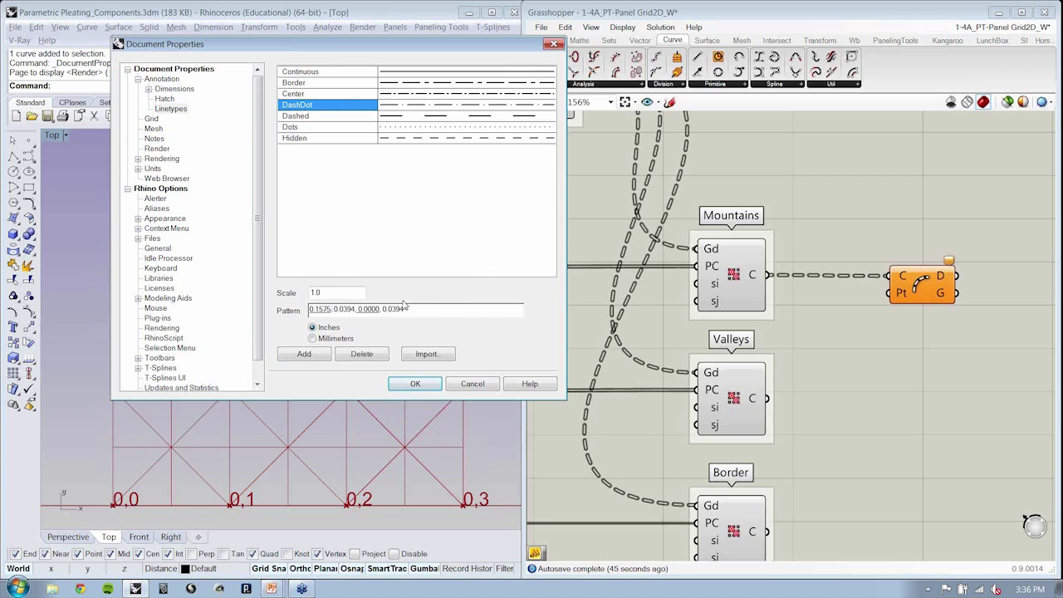
pyautogui.moveTo(421, 307); pyautogui.dragTo(281, 303)
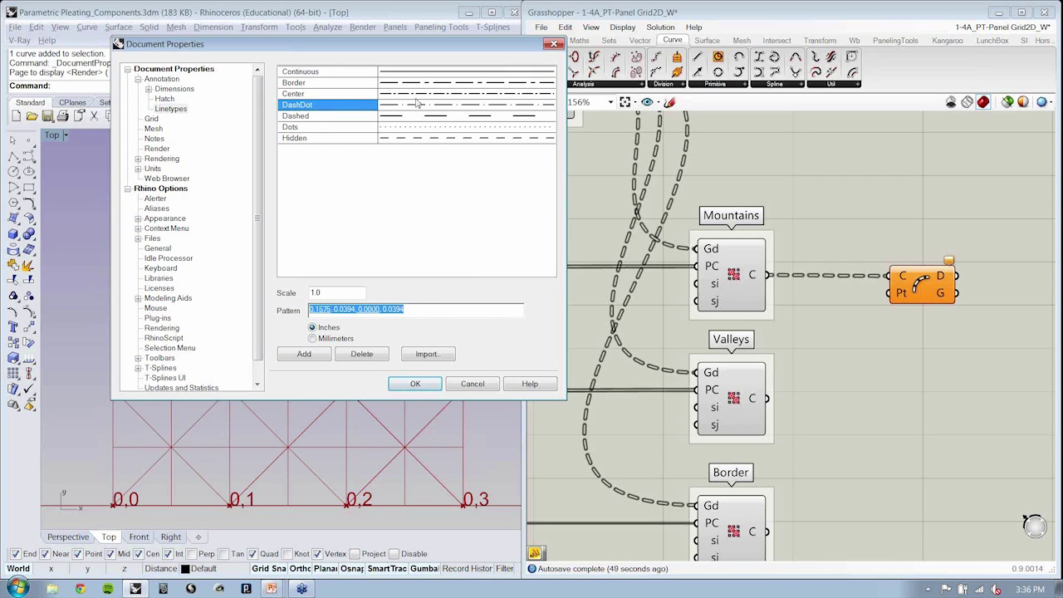
pyautogui.click(429, 193)
# Examine the dash and gap values in the Hidden linetype's pattern, and close the document properties.
pyautogui.click(333, 142)
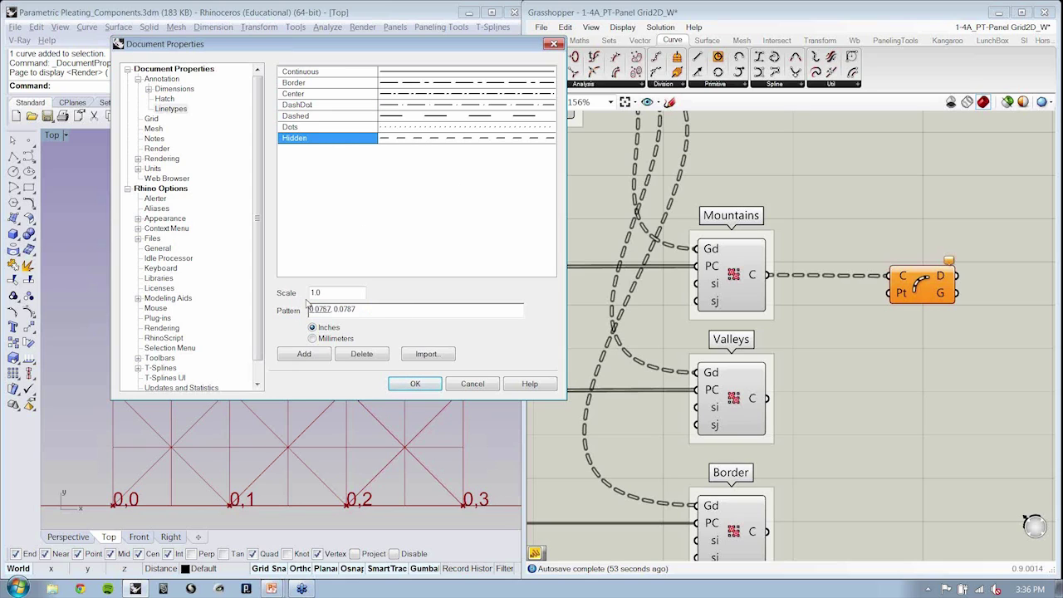
pyautogui.moveTo(359, 309); pyautogui.dragTo(310, 313)
pyautogui.doubleClick(341, 309)
pyautogui.moveTo(355, 310); pyautogui.dragTo(338, 313)
pyautogui.click(425, 386)
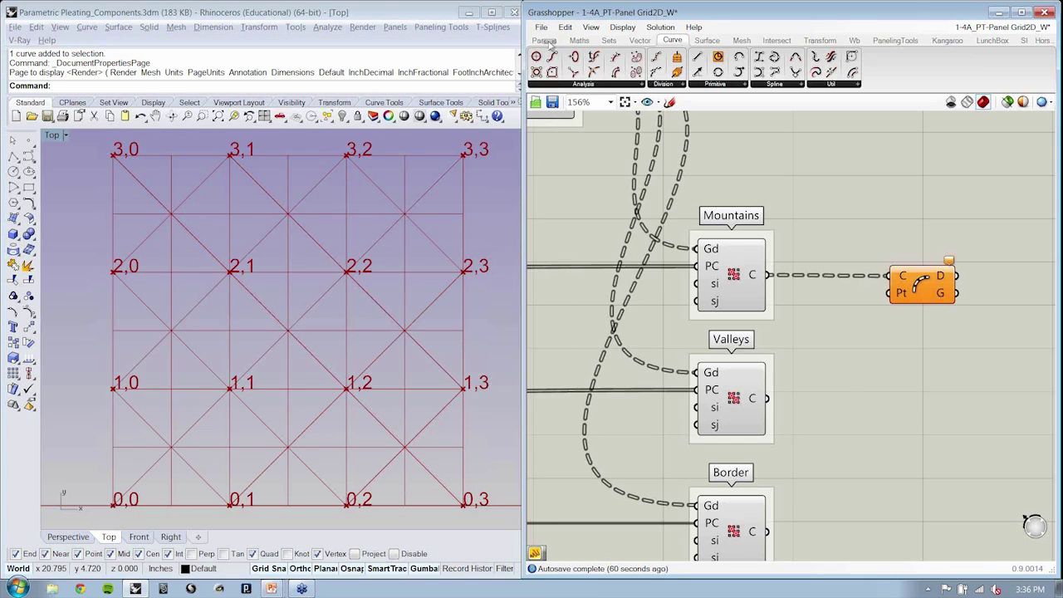
# Add a compact text panel containing 0.0787 and connect it to the Pt input of the Mountains Dash Pattern component.
pyautogui.click(545, 41)
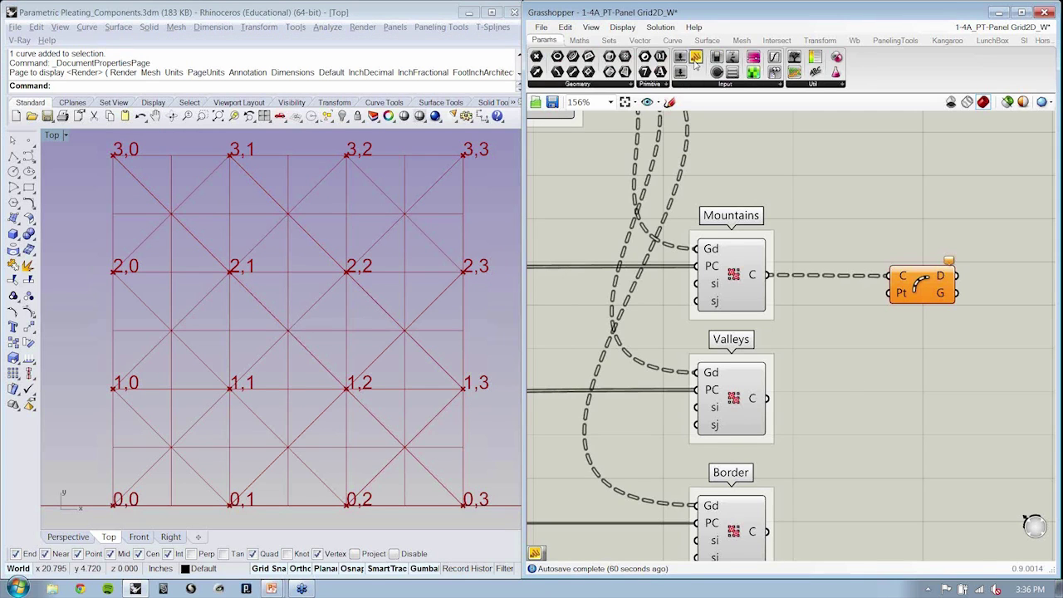
pyautogui.moveTo(799, 184); pyautogui.dragTo(797, 182)
pyautogui.doubleClick(797, 182)
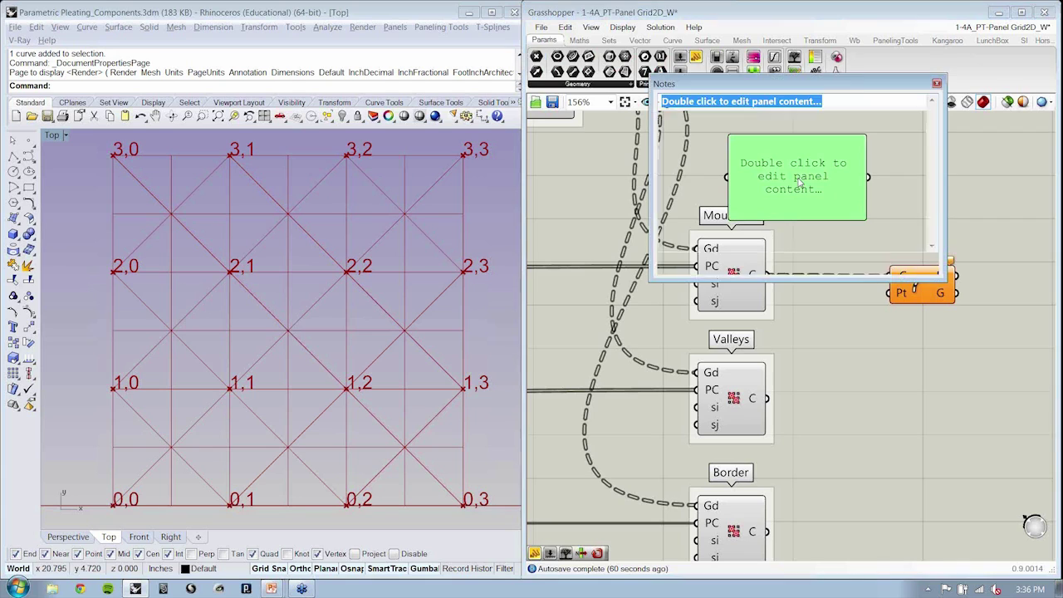
pyautogui.write('0.0787')
pyautogui.click(850, 266)
pyautogui.moveTo(887, 293); pyautogui.dragTo(869, 178)
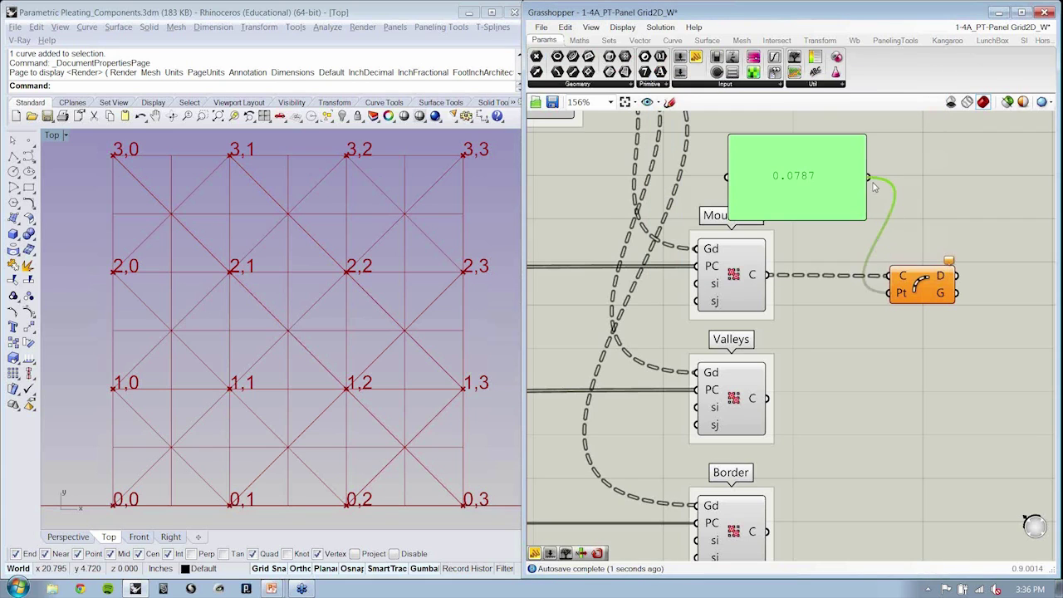
pyautogui.moveTo(732, 140); pyautogui.dragTo(841, 340)
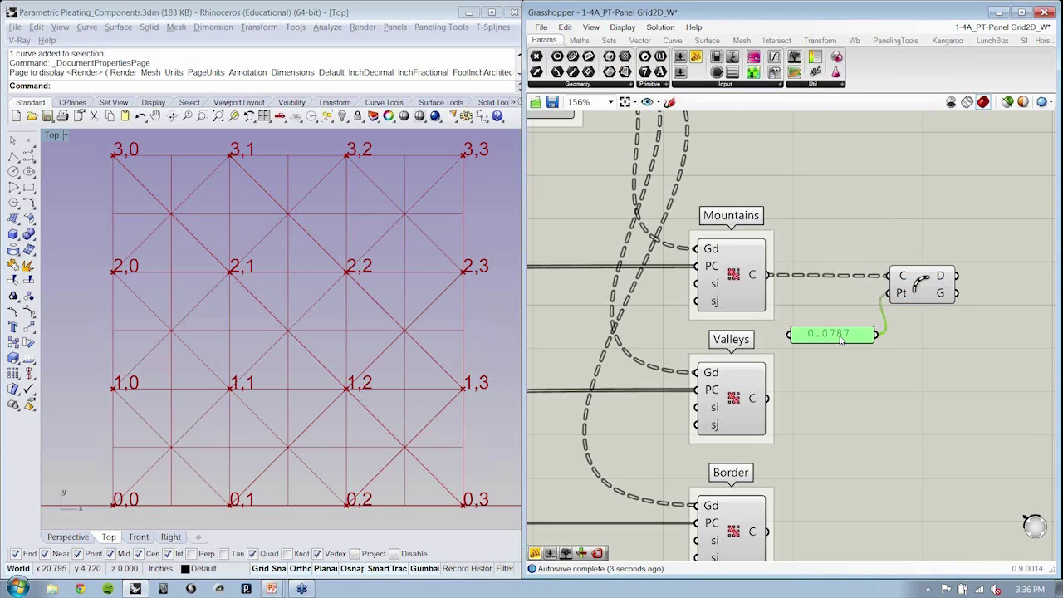
# Turn off the preview of the Mountains paneling component and reposition the 0.0787 panel beside the Dash Pattern.
pyautogui.click(734, 280)
pyautogui.rightClick(808, 204)
pyautogui.click(847, 226)
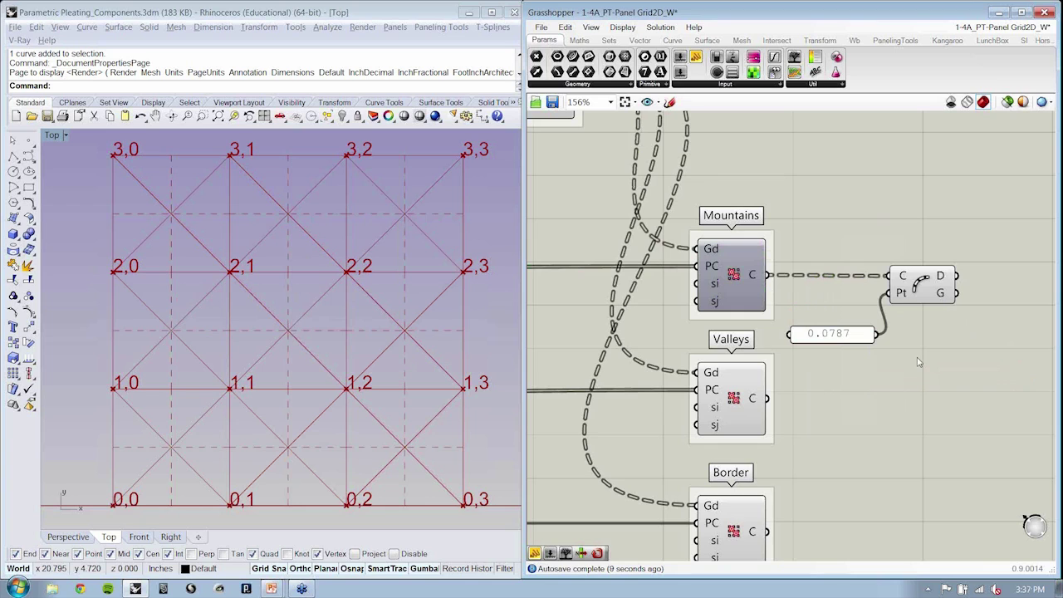
pyautogui.moveTo(911, 355); pyautogui.dragTo(829, 361, button='right')
pyautogui.moveTo(754, 337); pyautogui.dragTo(804, 327)
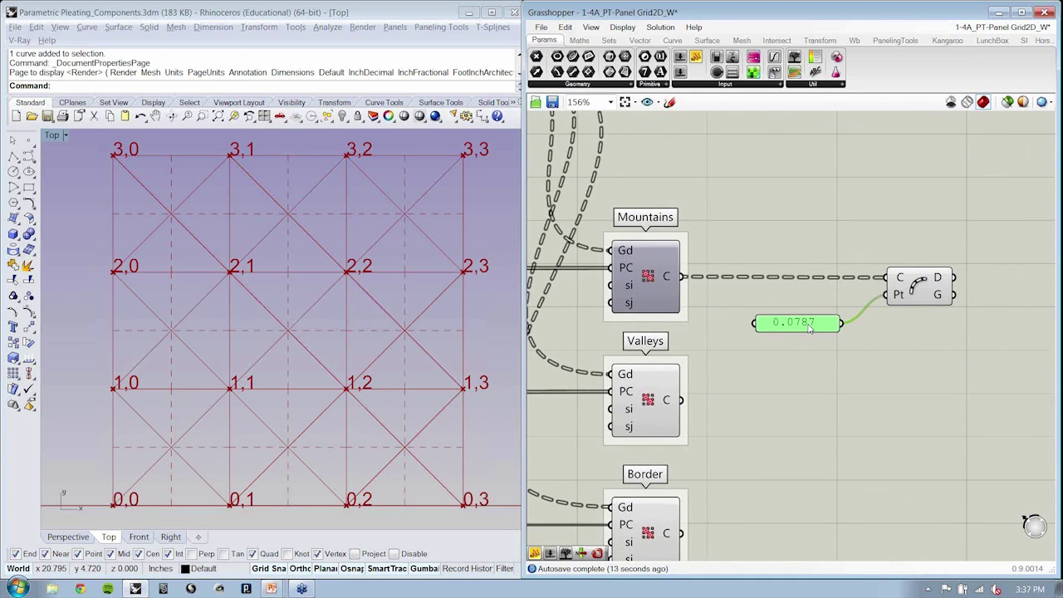
pyautogui.click(887, 363)
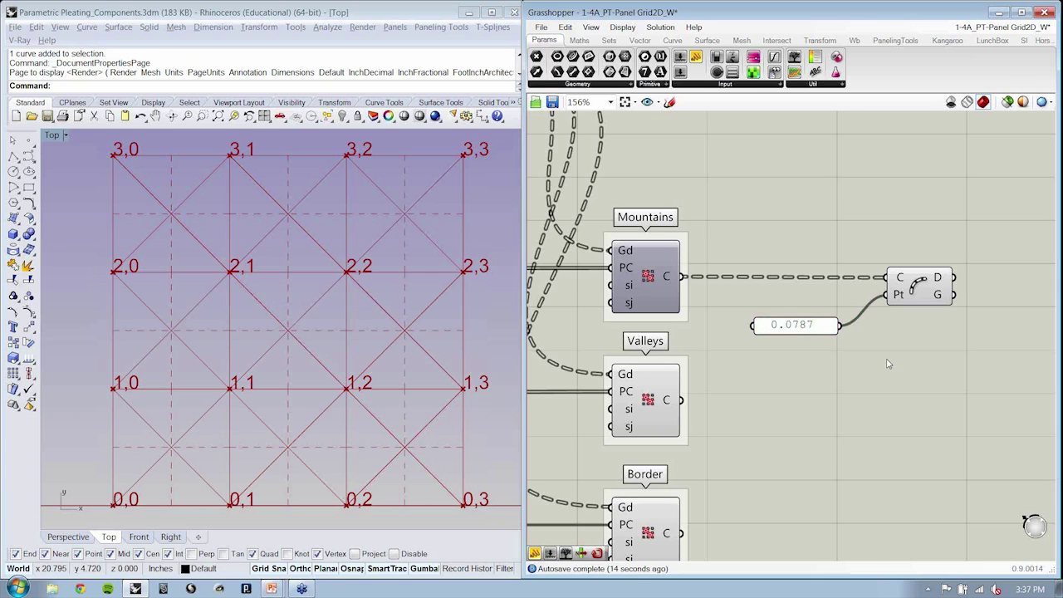
pyautogui.moveTo(887, 364); pyautogui.dragTo(889, 313, button='right')
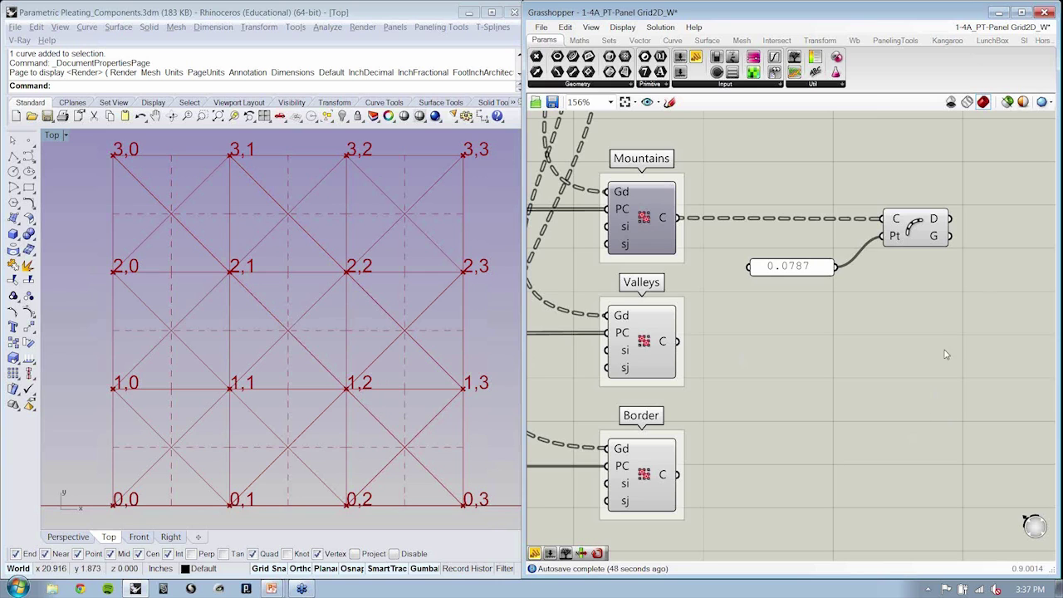
# Copy the Dash Pattern component with its 0.0787 panel beside the Valleys group and connect the Valleys paneling C output to its C input.
pyautogui.moveTo(956, 333); pyautogui.dragTo(819, 214)
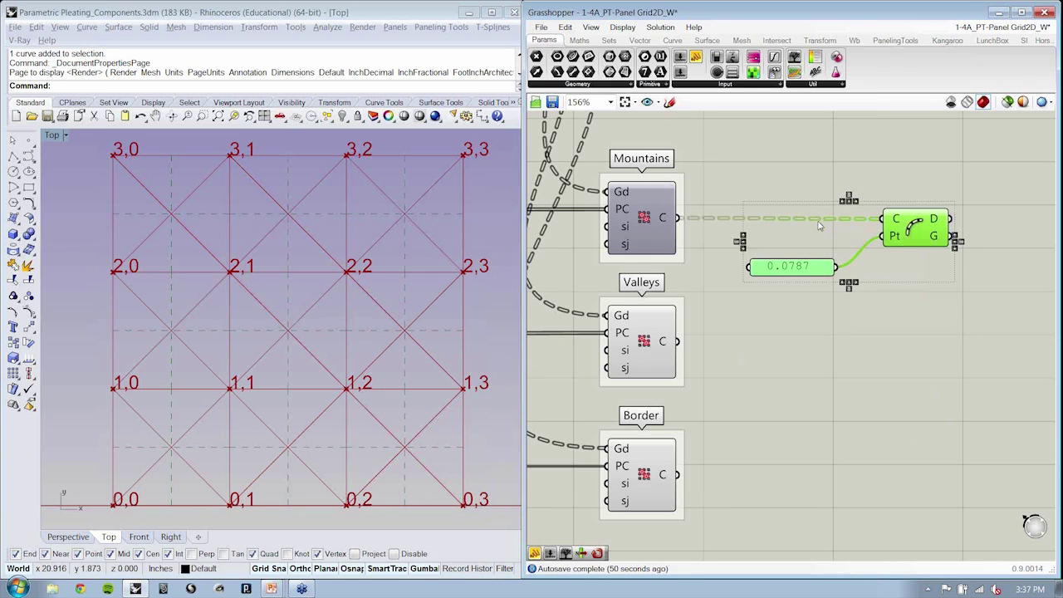
pyautogui.keyDown('alt'); pyautogui.moveTo(909, 235); pyautogui.dragTo(680, 342); pyautogui.keyUp('alt')
pyautogui.moveTo(944, 411); pyautogui.dragTo(764, 309)
pyautogui.moveTo(918, 349); pyautogui.dragTo(922, 351)
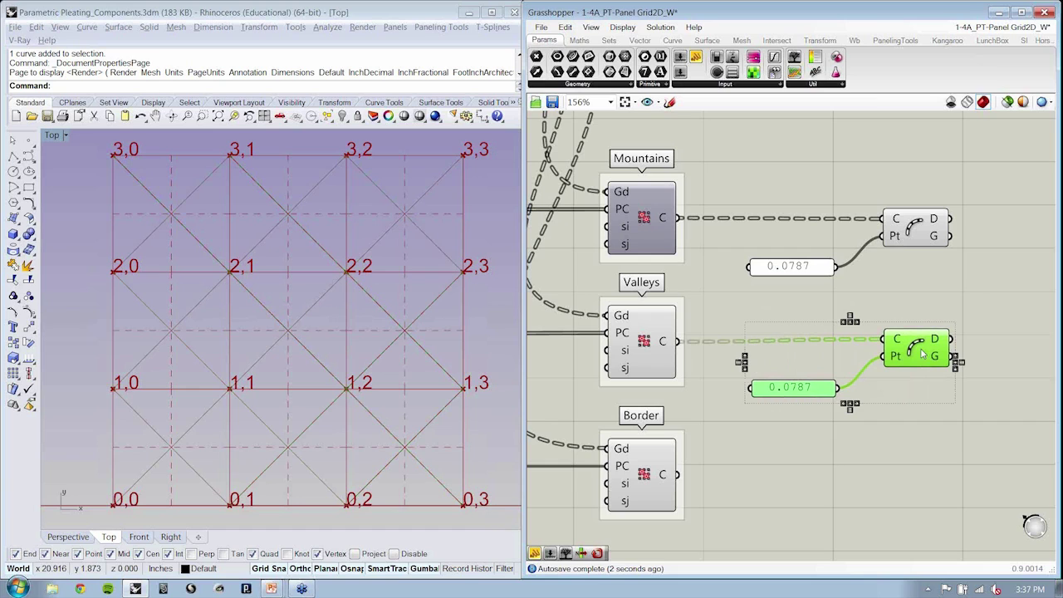
# Turn off the preview of the Valleys paneling component.
pyautogui.click(647, 347)
pyautogui.middleClick(736, 314)
pyautogui.click(769, 337)
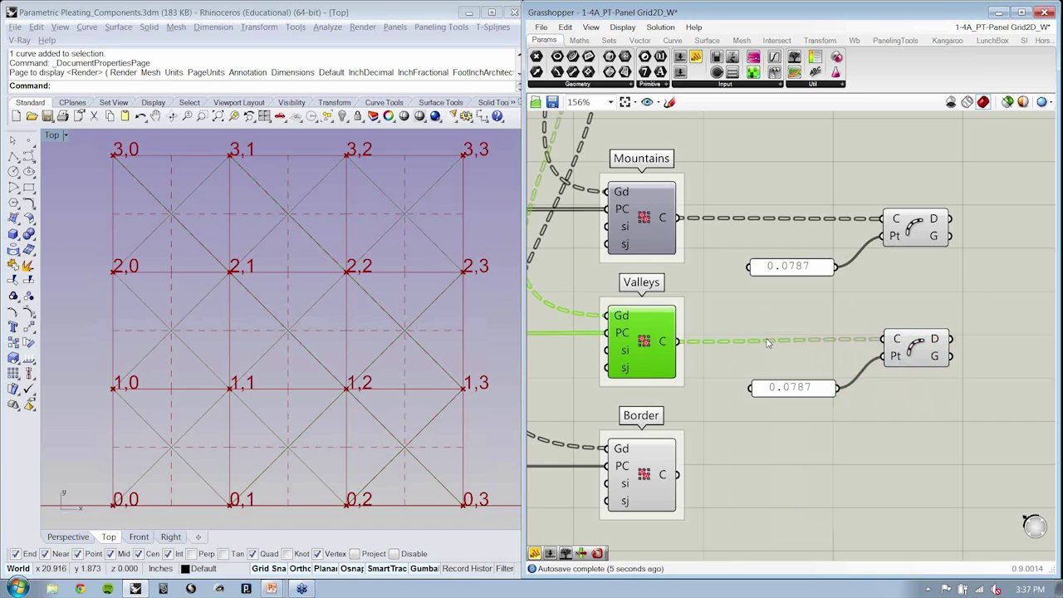
pyautogui.click(765, 326)
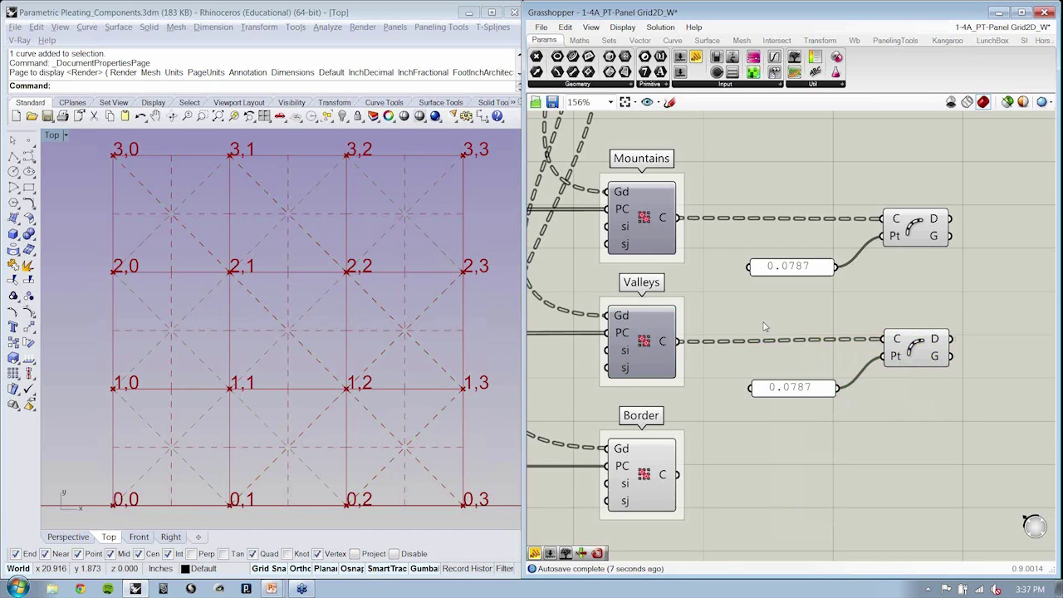
# Try a dash pattern value of 0.15 in the Valleys panel.
pyautogui.click(787, 392)
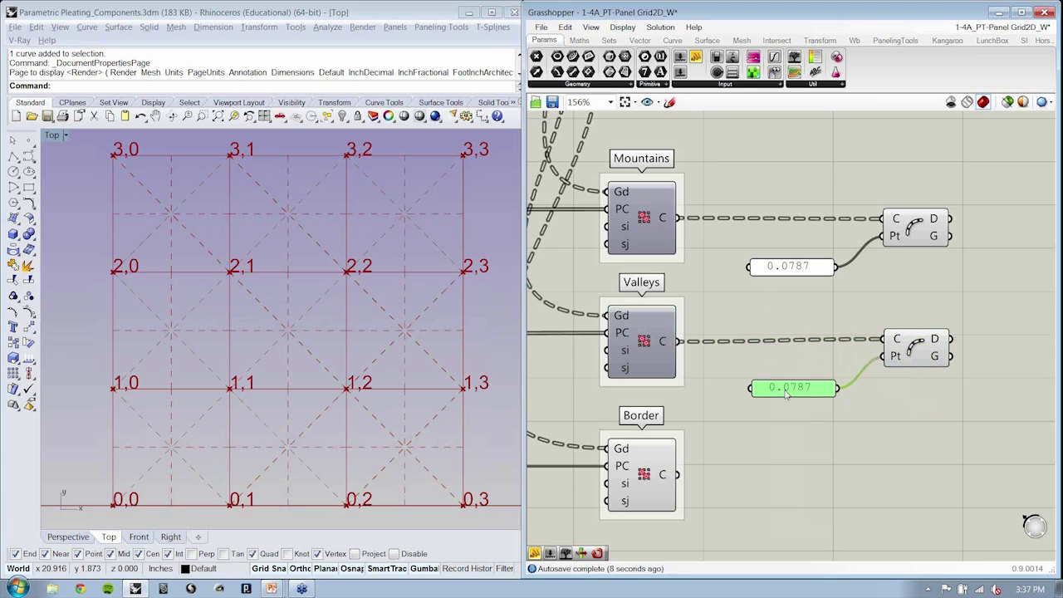
pyautogui.doubleClick(787, 392)
pyautogui.moveTo(660, 313); pyautogui.dragTo(707, 313)
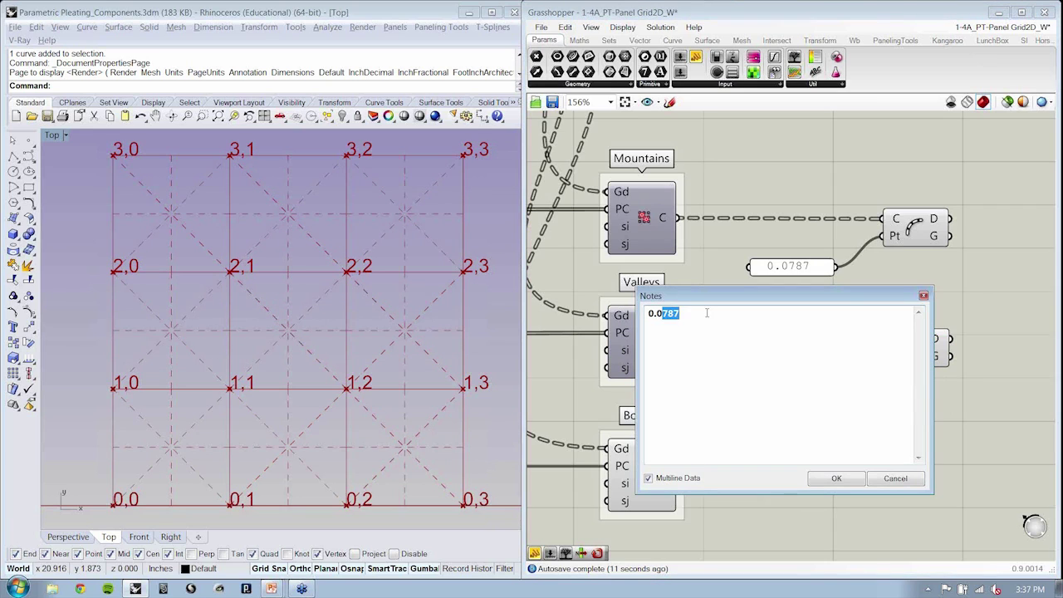
pyautogui.press('BackSpace')
pyautogui.press('BackSpace')
pyautogui.write('15')
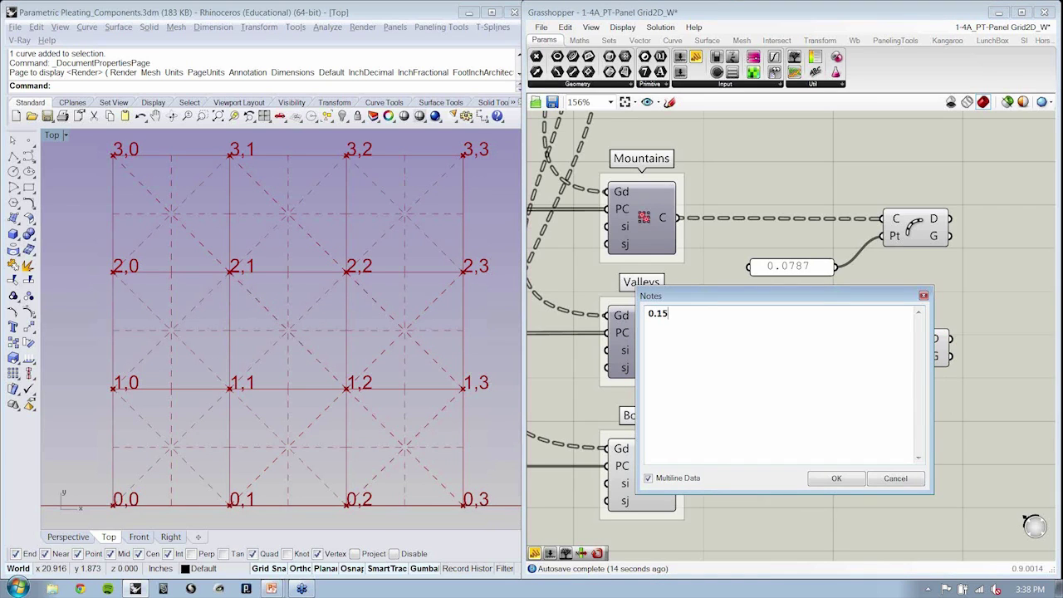
pyautogui.click(853, 480)
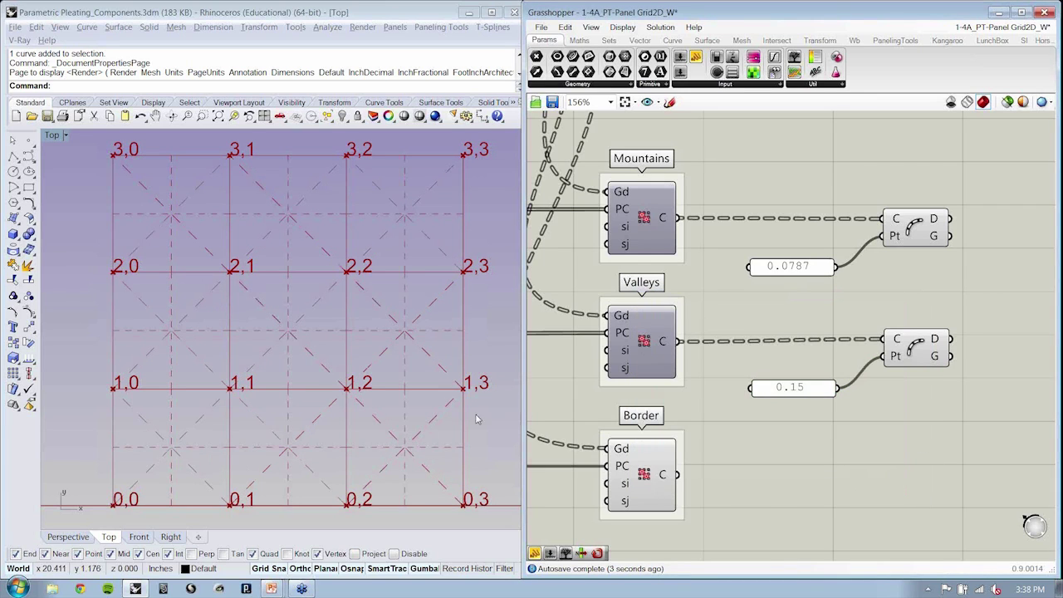
# Set the panel feeding the Valleys Dash Pattern to .03.
pyautogui.doubleClick(812, 388)
pyautogui.write('.03')
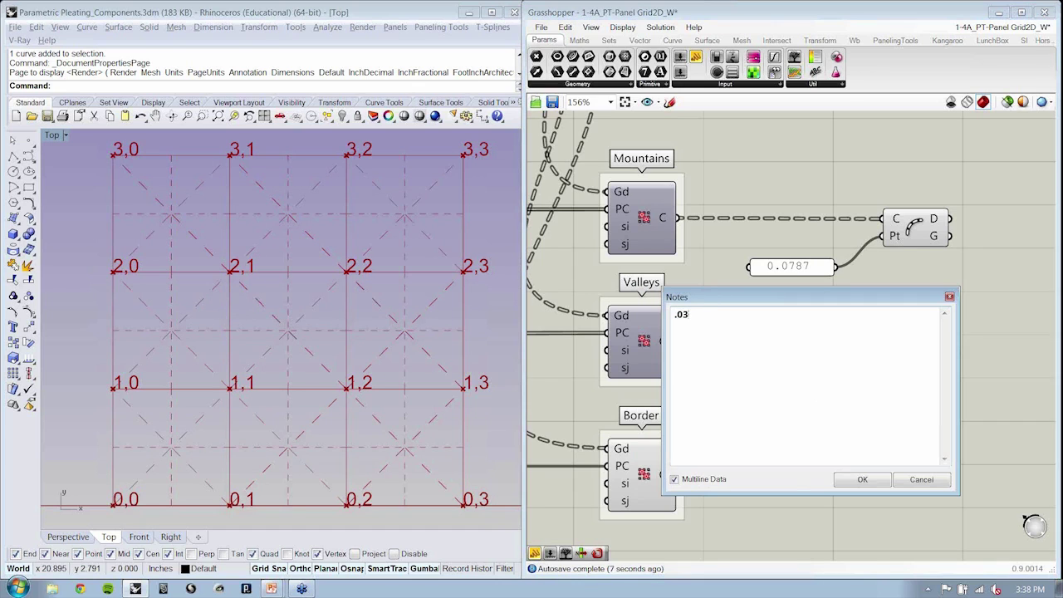
pyautogui.press('Return')
pyautogui.click(854, 456)
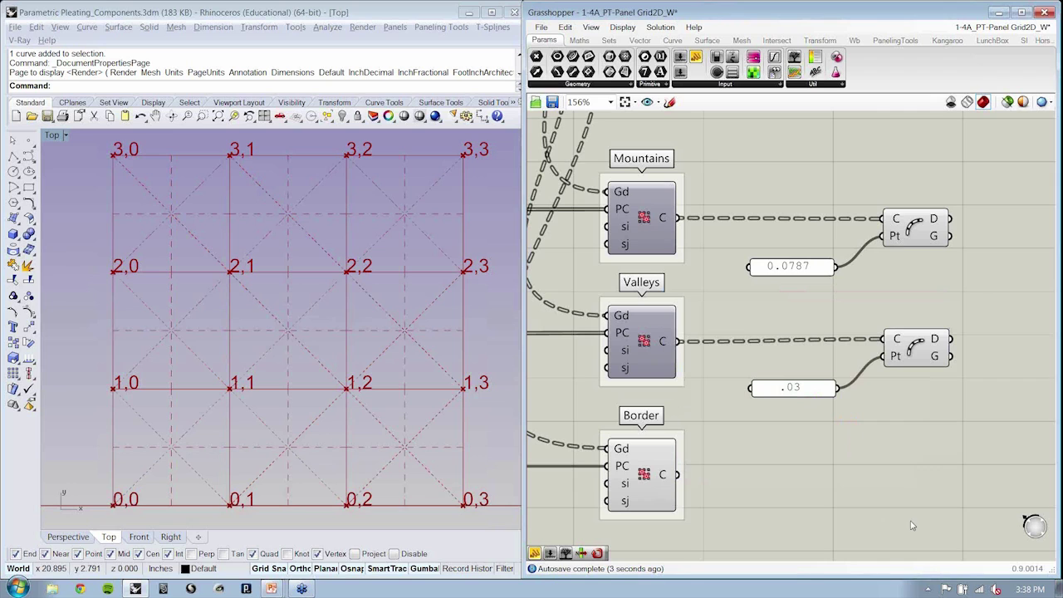
# Examine the dashed mountain and valley curves, and highlight the Border paneling curves in the Rhino viewport.
pyautogui.moveTo(909, 517); pyautogui.dragTo(827, 520, button='right')
pyautogui.moveTo(891, 511); pyautogui.dragTo(841, 231)
pyautogui.moveTo(854, 243); pyautogui.dragTo(887, 250, button='right')
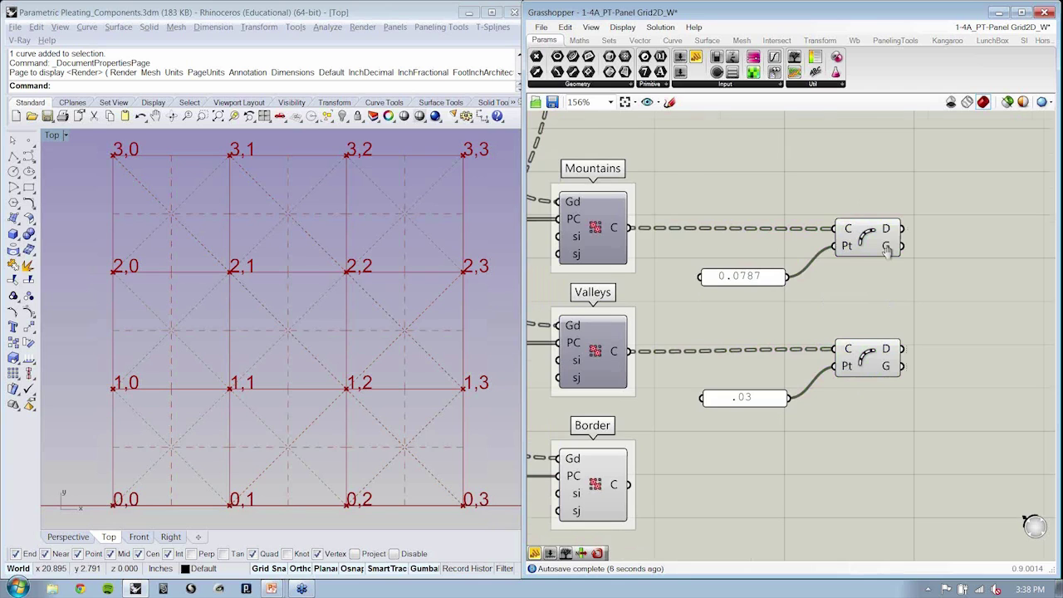
pyautogui.scroll(-2, 887, 249)
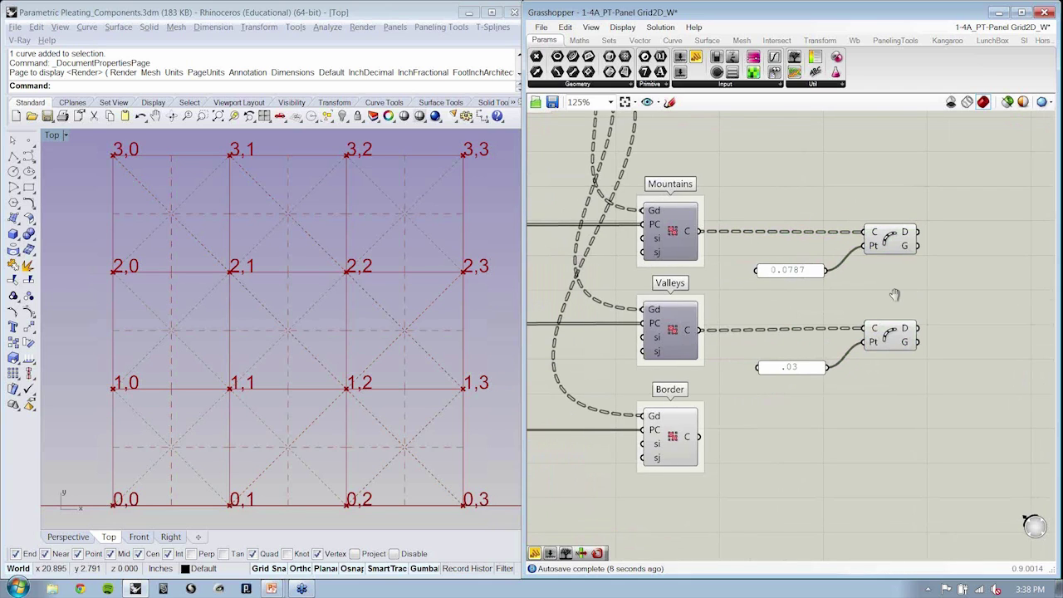
pyautogui.moveTo(895, 295); pyautogui.dragTo(894, 269, button='right')
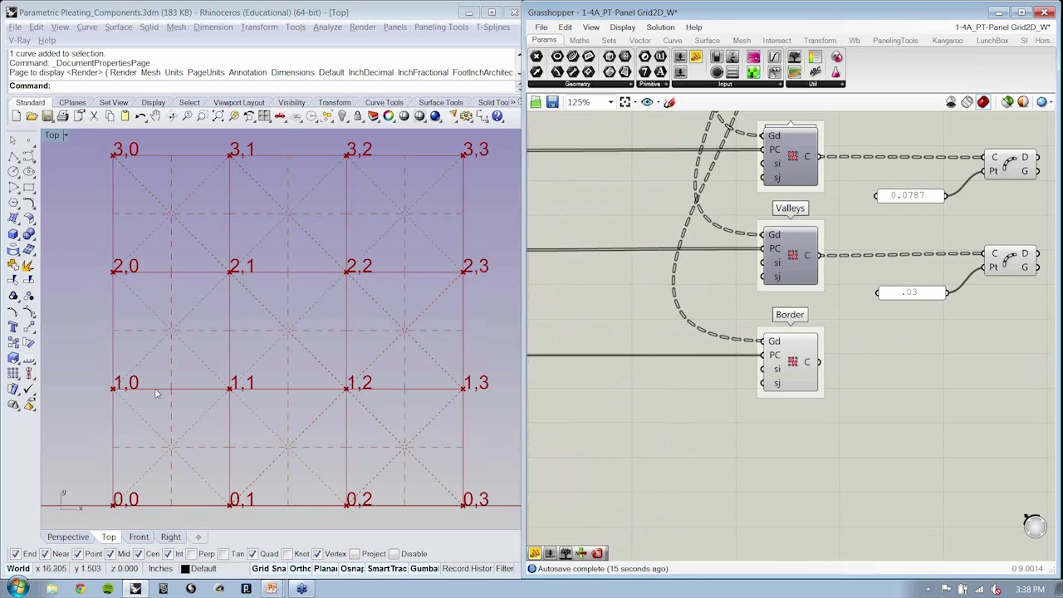
pyautogui.click(793, 363)
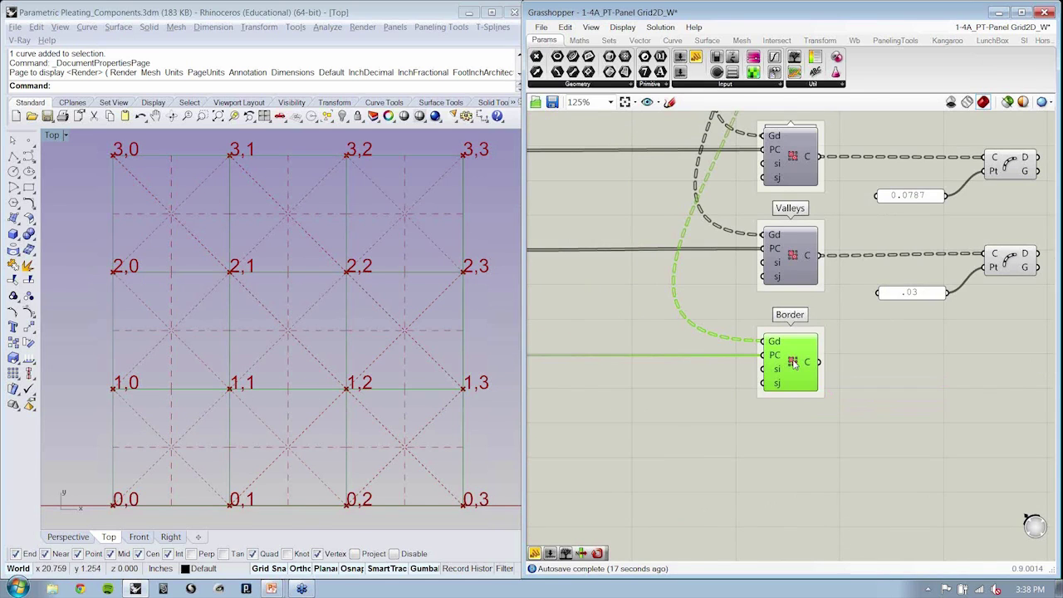
pyautogui.moveTo(842, 409); pyautogui.dragTo(821, 387, button='right')
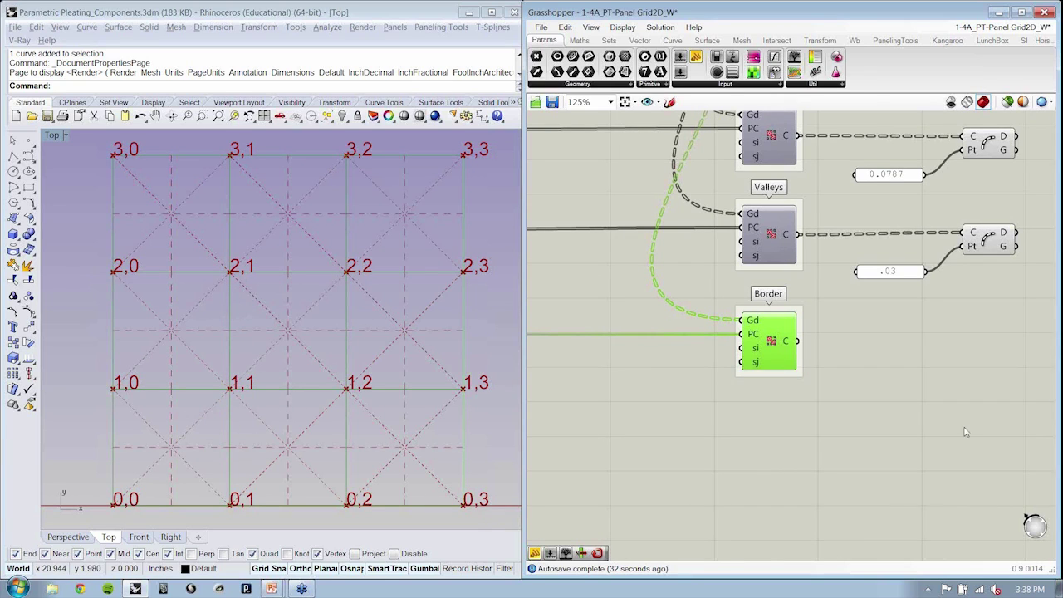
# Copy the Valleys Dash Pattern with its .03 panel beside the Border group and connect the Border paneling C output to its C input.
pyautogui.moveTo(966, 432); pyautogui.dragTo(804, 459, button='right')
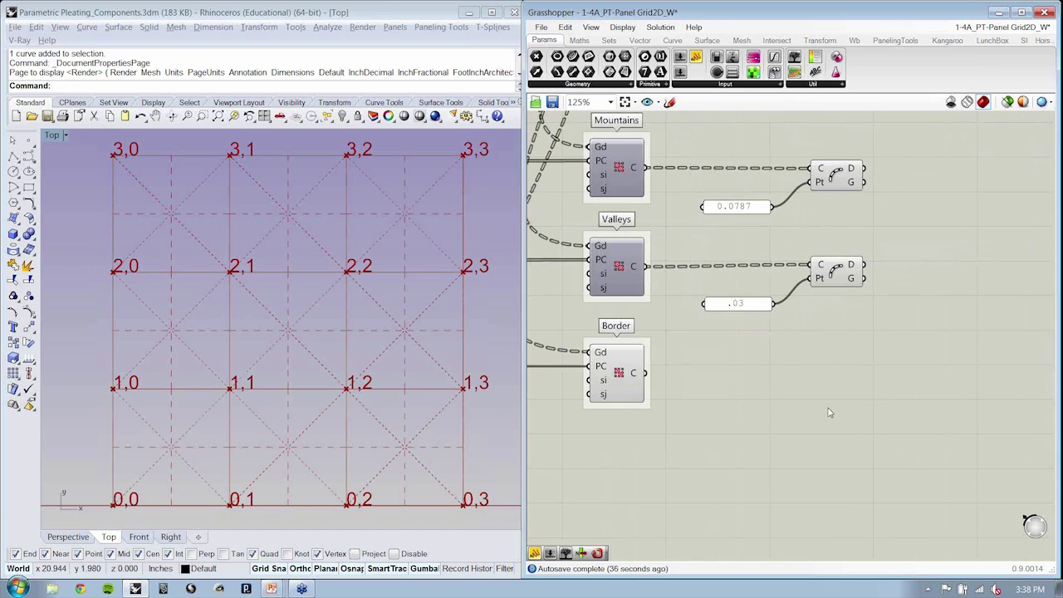
pyautogui.moveTo(836, 405); pyautogui.dragTo(703, 252)
pyautogui.keyDown('alt'); pyautogui.moveTo(831, 269); pyautogui.dragTo(645, 373); pyautogui.keyUp('alt')
# Turn off the preview of the Border paneling component and align its Dash Pattern and panel with the Border output.
pyautogui.click(617, 378)
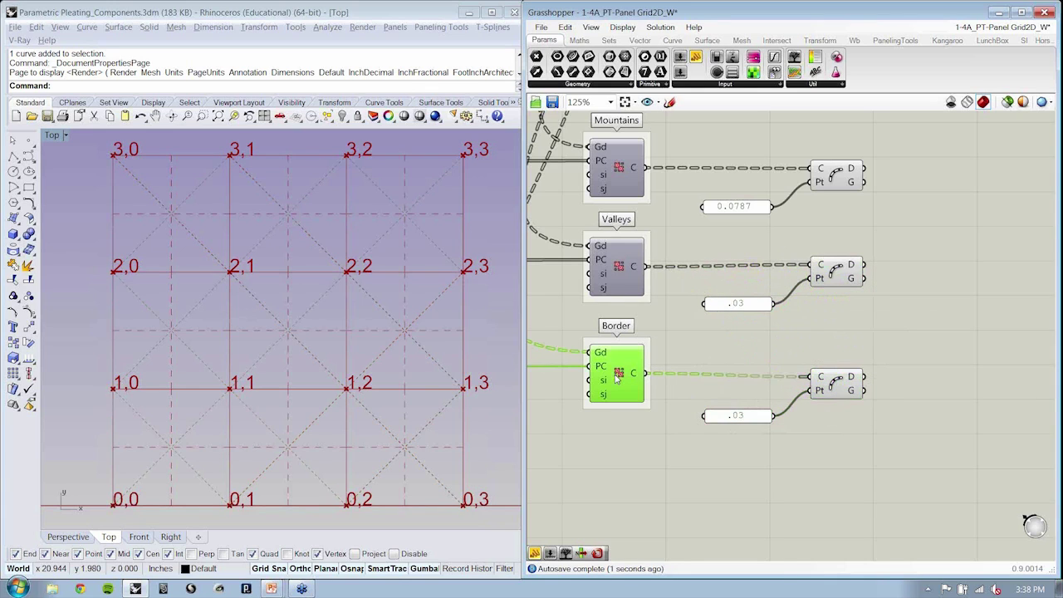
pyautogui.rightClick(685, 347)
pyautogui.click(716, 375)
pyautogui.moveTo(897, 462); pyautogui.dragTo(766, 406)
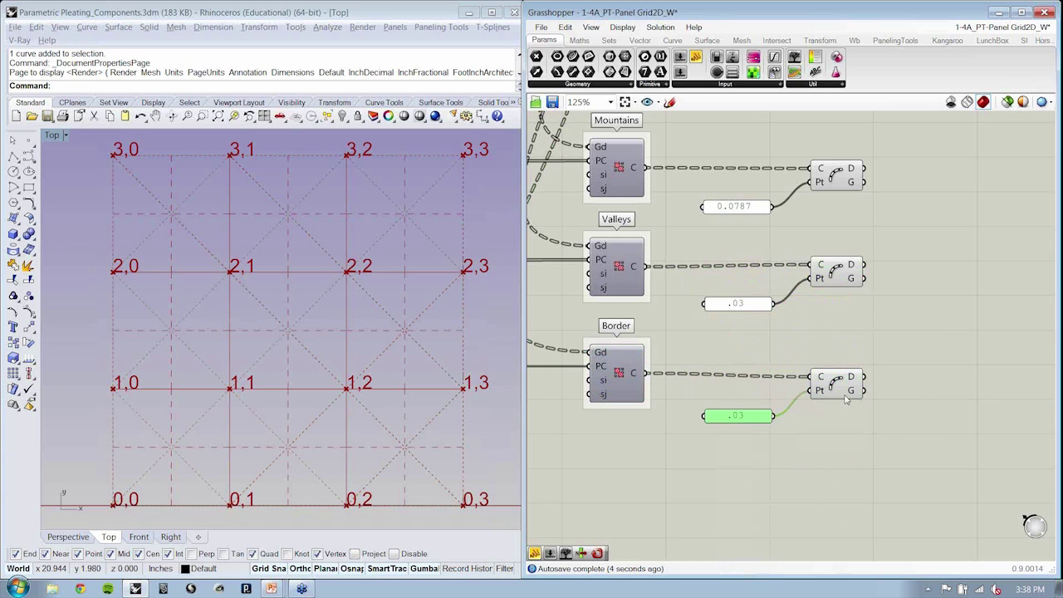
pyautogui.keyDown('shift'); pyautogui.click(845, 396); pyautogui.keyUp('shift')
pyautogui.moveTo(845, 395); pyautogui.dragTo(845, 392)
pyautogui.click(756, 434)
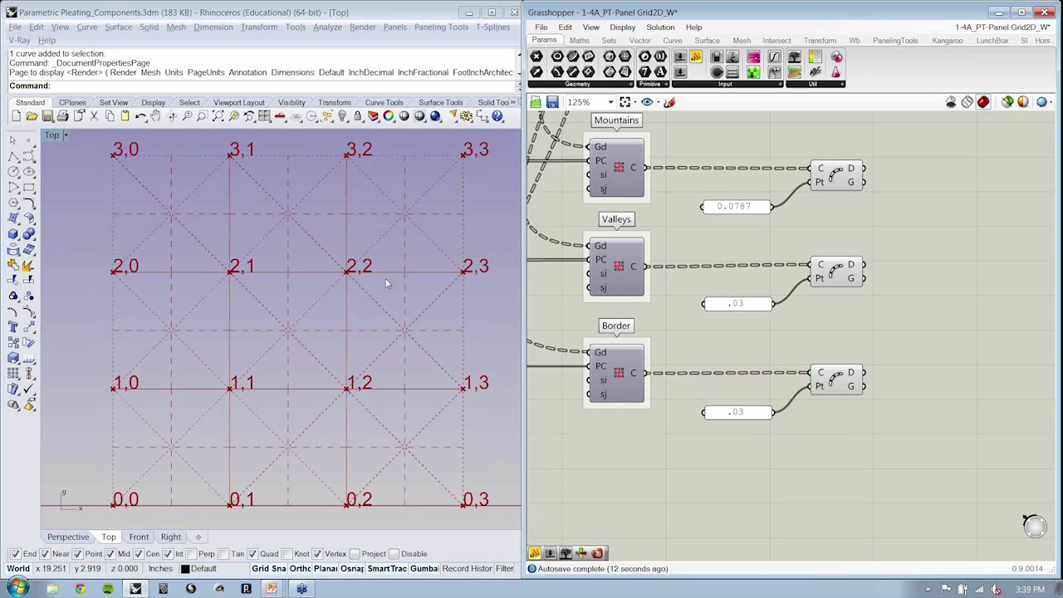
# Nudge the Valleys Dash Pattern component down to straighten the wire from the Valleys paneling output.
pyautogui.moveTo(883, 466); pyautogui.dragTo(807, 111)
pyautogui.click(905, 162)
pyautogui.moveTo(925, 203); pyautogui.dragTo(937, 219, button='right')
pyautogui.moveTo(863, 303); pyautogui.dragTo(852, 318, button='right')
pyautogui.moveTo(853, 318); pyautogui.dragTo(853, 321)
# Try grouping the Mountains Dash Pattern component on its own with the label Mountains.
pyautogui.click(846, 209)
pyautogui.hotkey('ctrl', 'g')
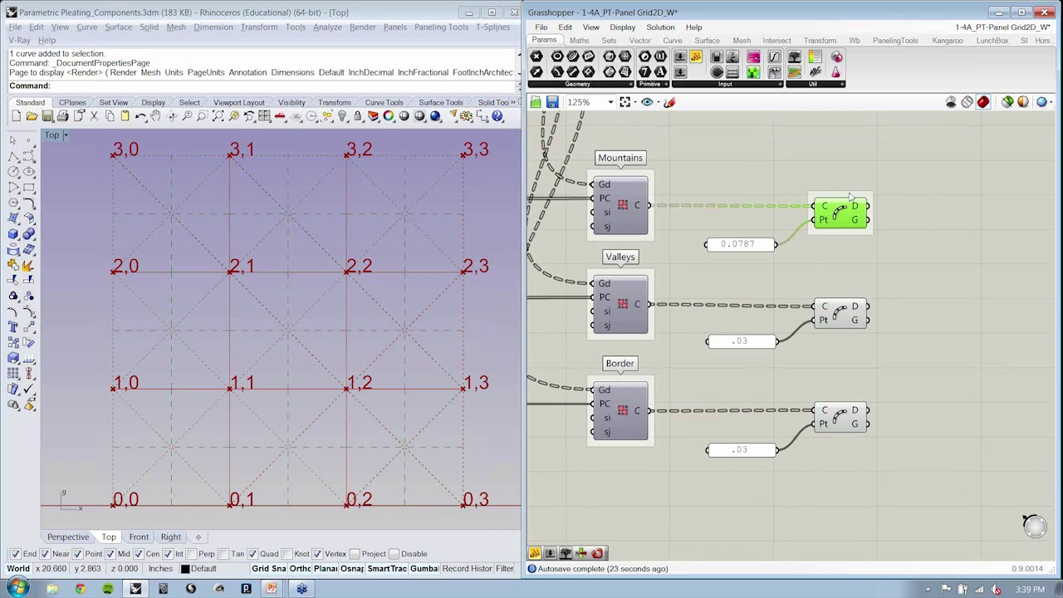
pyautogui.rightClick(848, 193)
pyautogui.write('Mountains')
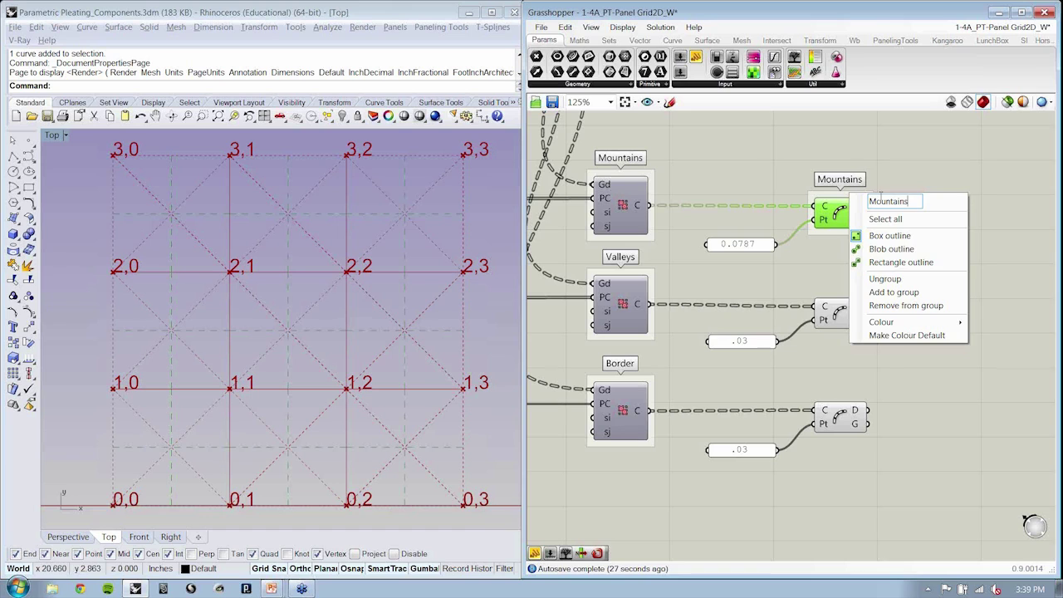
pyautogui.press('Return')
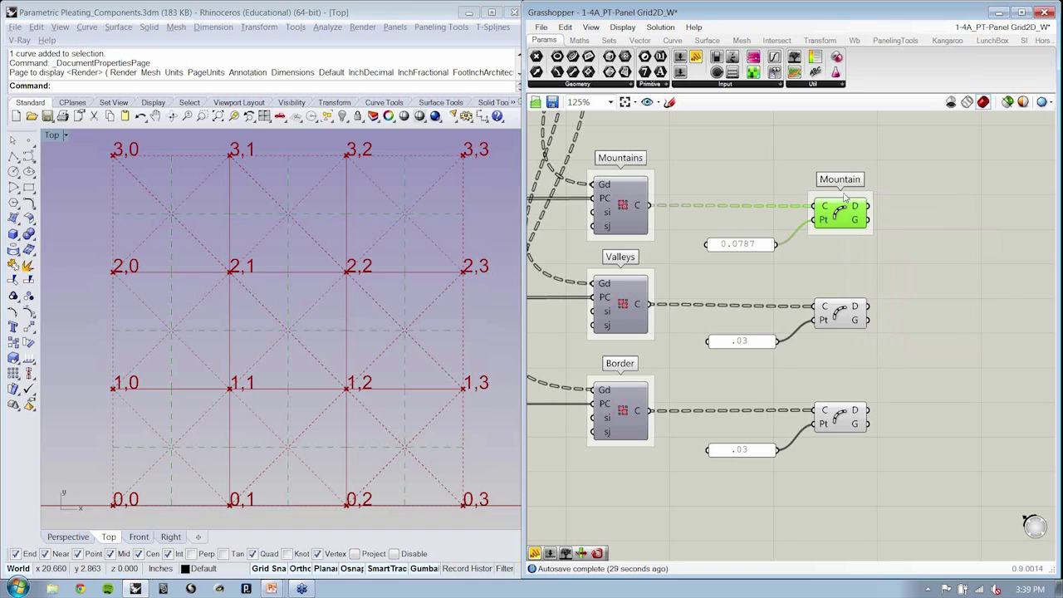
pyautogui.click(843, 196)
# Add the mountain Dash Pattern component and its 0.0787 panel to the existing Mountains group.
pyautogui.moveTo(885, 177); pyautogui.dragTo(704, 267)
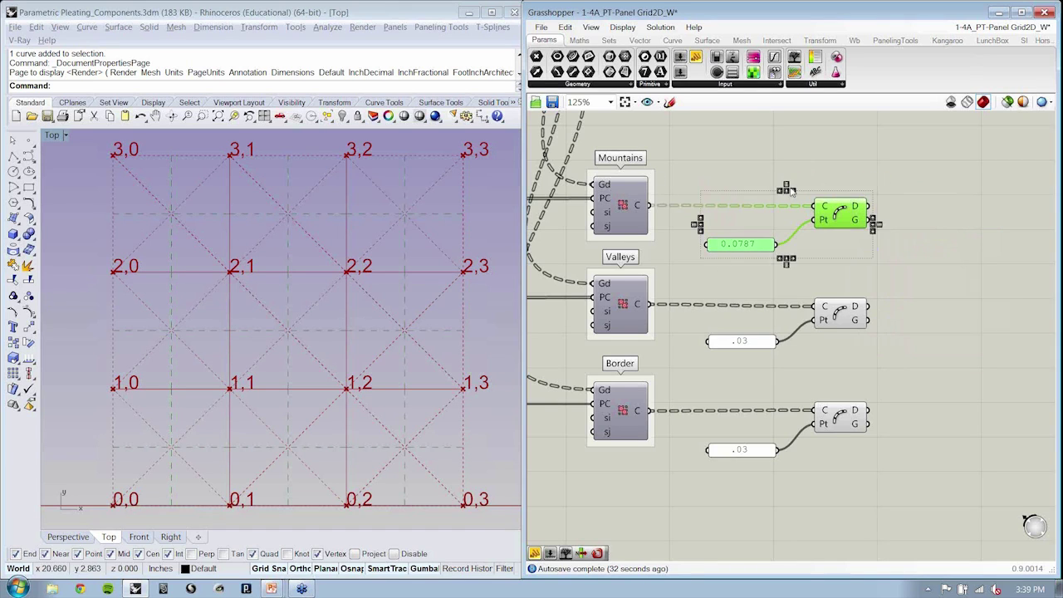
pyautogui.rightClick(653, 179)
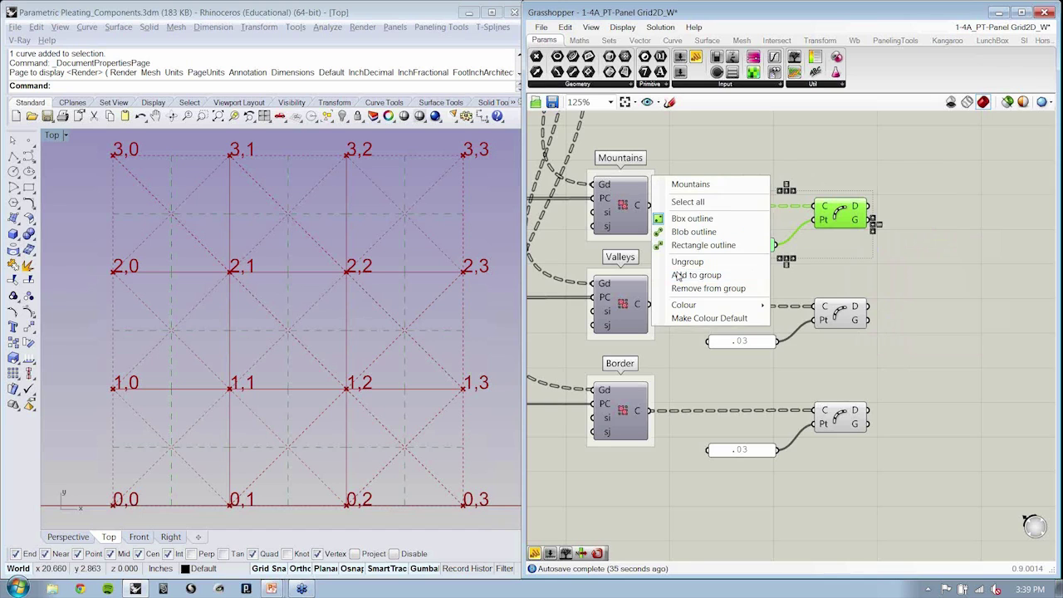
pyautogui.click(690, 275)
pyautogui.click(960, 205)
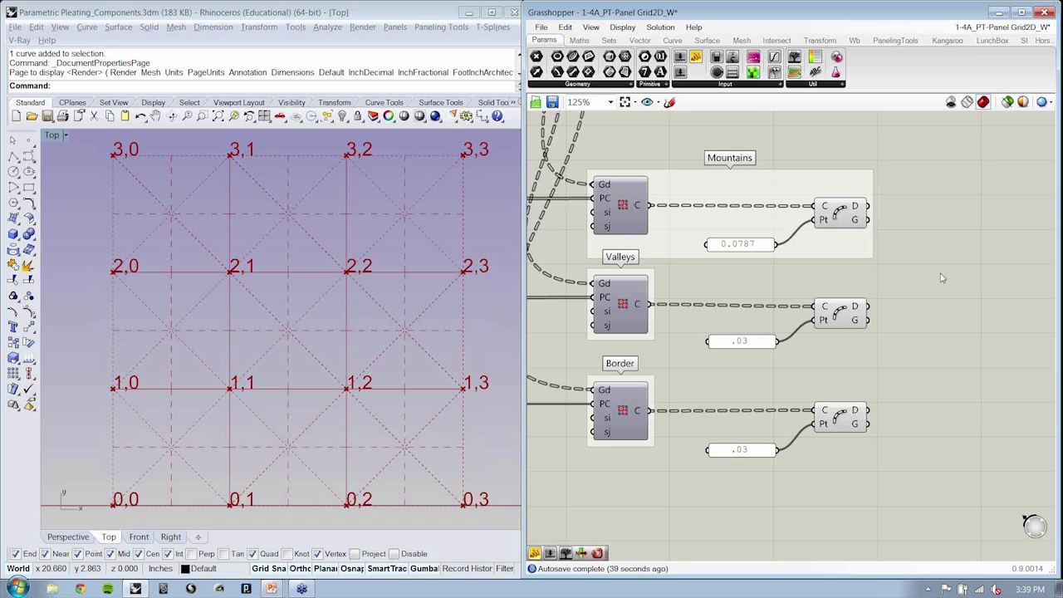
# Move the Valley and Border rows, including their curve inputs and Dash Pattern components, down to space them evenly below the Mountain row.
pyautogui.moveTo(941, 275); pyautogui.dragTo(650, 461)
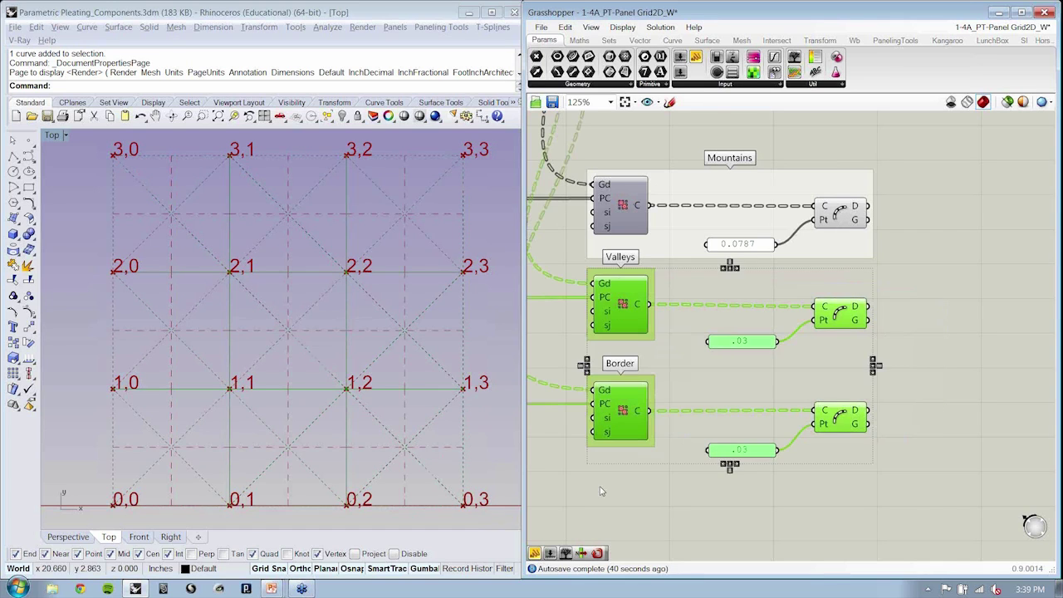
pyautogui.scroll(-3, 884, 358)
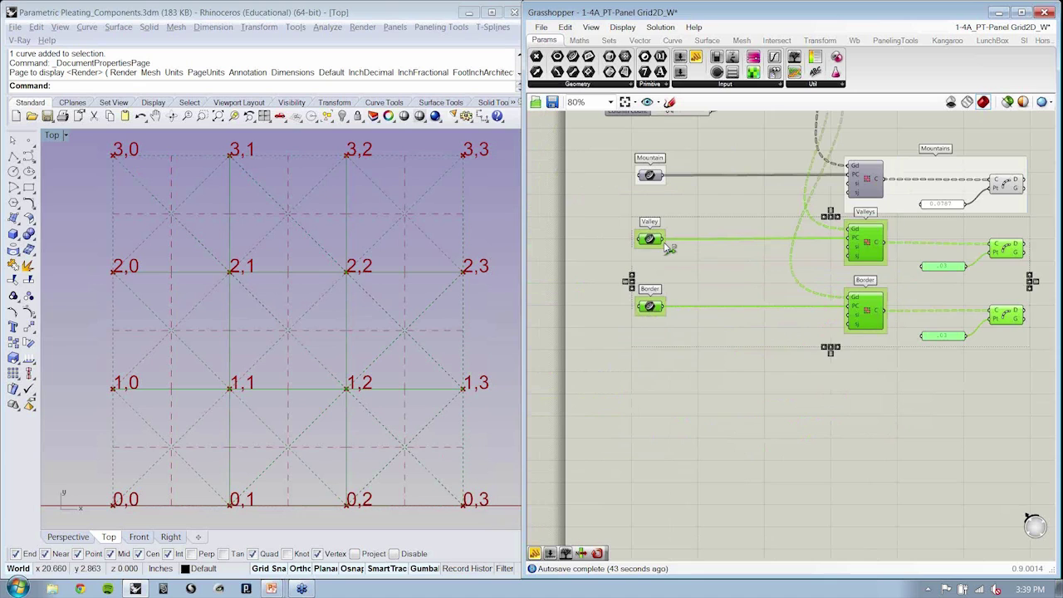
pyautogui.moveTo(650, 239); pyautogui.dragTo(650, 262)
pyautogui.click(711, 287)
pyautogui.moveTo(712, 287); pyautogui.dragTo(649, 255, button='right')
pyautogui.moveTo(1002, 273); pyautogui.dragTo(598, 367)
pyautogui.moveTo(589, 299); pyautogui.dragTo(590, 318)
# Try enclosing the whole Valleys row and the whole Border row each in an additional outer group.
pyautogui.moveTo(980, 206); pyautogui.dragTo(793, 273)
pyautogui.moveTo(983, 281); pyautogui.dragTo(744, 373)
pyautogui.click(941, 442)
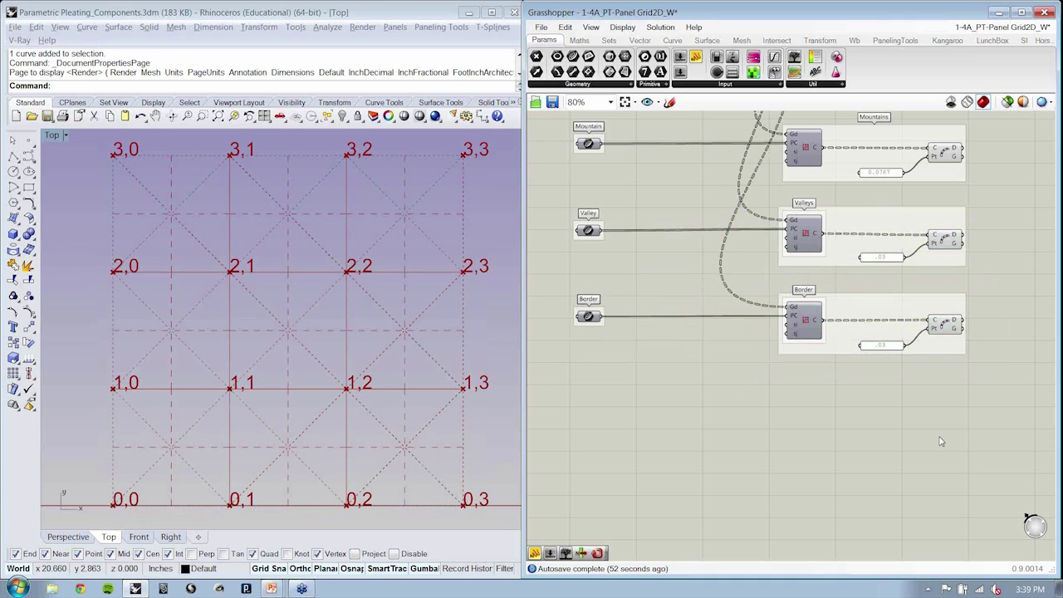
# Remove the unlabelled outer group around the Valleys row and add its Dash Pattern component and .03 panel to the Valleys group.
pyautogui.moveTo(912, 444); pyautogui.dragTo(829, 458, button='right')
pyautogui.scroll(2, 792, 305)
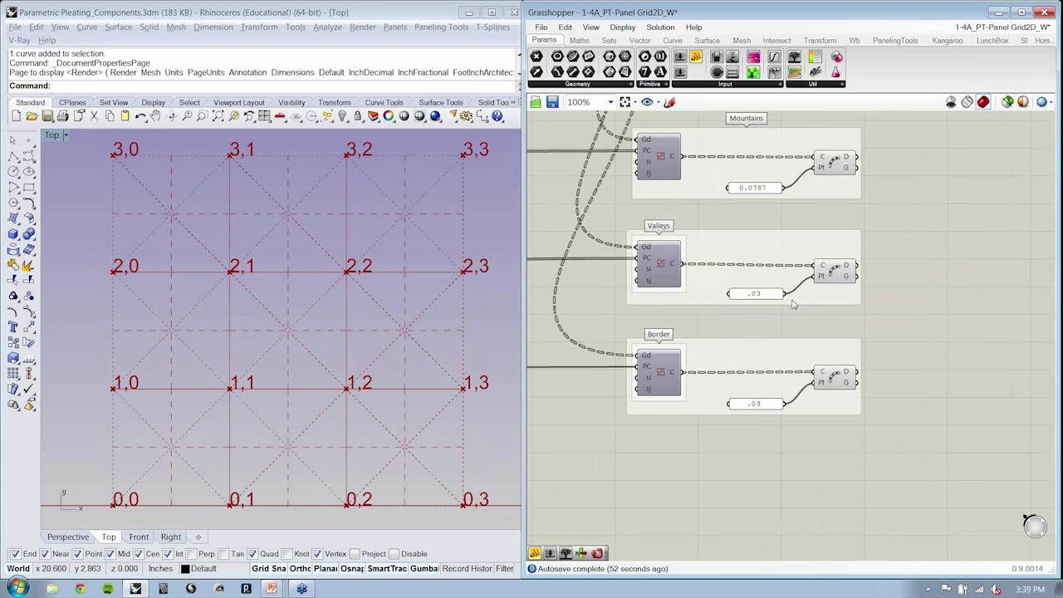
pyautogui.scroll(1, 792, 305)
pyautogui.moveTo(925, 230); pyautogui.dragTo(737, 304)
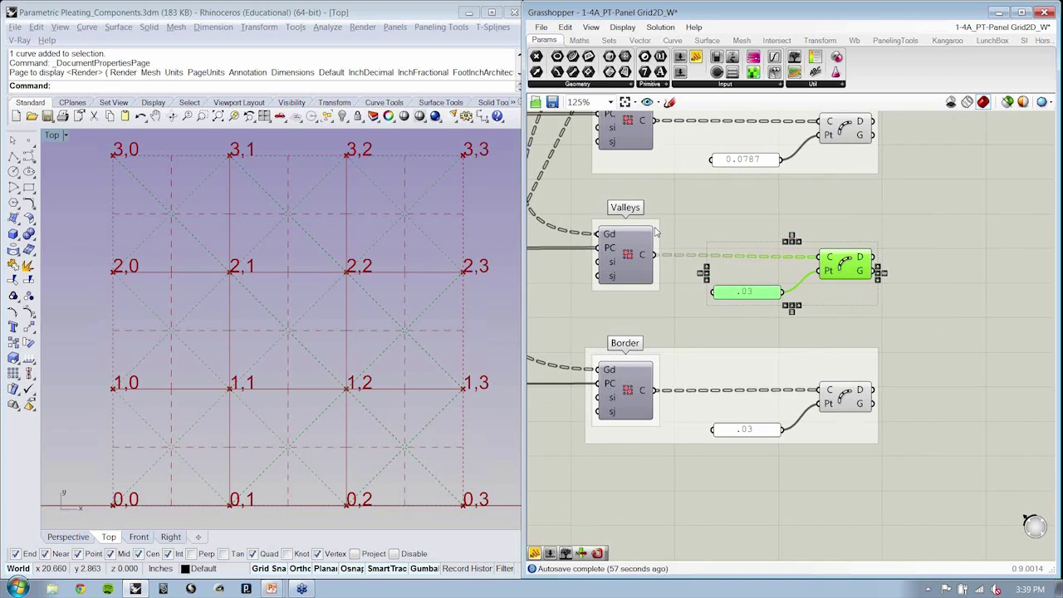
pyautogui.rightClick(656, 233)
pyautogui.click(712, 325)
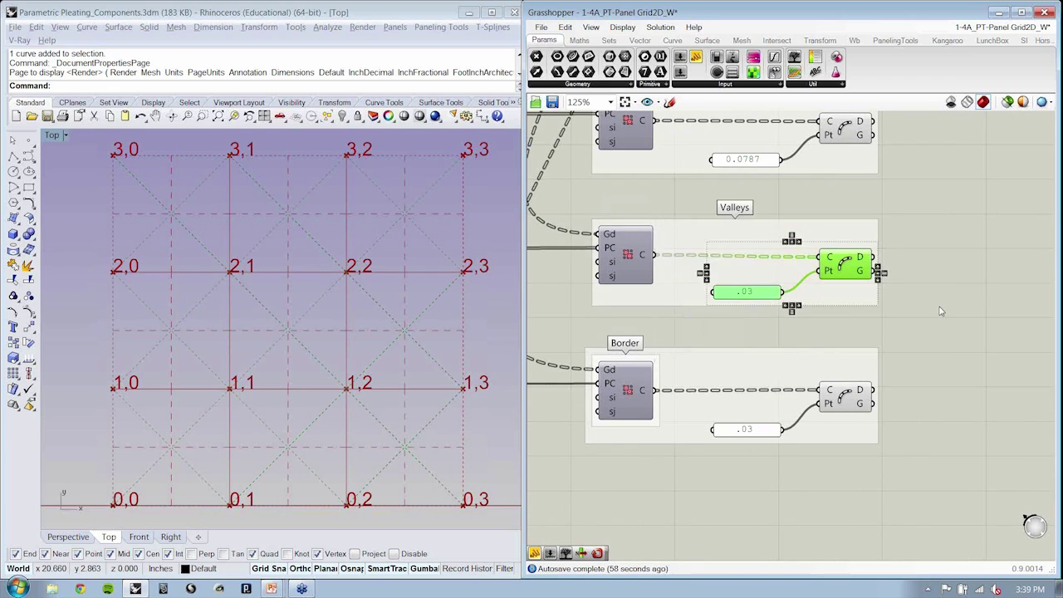
# Remove the unlabelled outer group around the Border row and add its Dash Pattern component and .03 panel to the Border group.
pyautogui.click(937, 308)
pyautogui.click(756, 375)
pyautogui.moveTo(882, 359); pyautogui.dragTo(696, 467)
pyautogui.rightClick(656, 366)
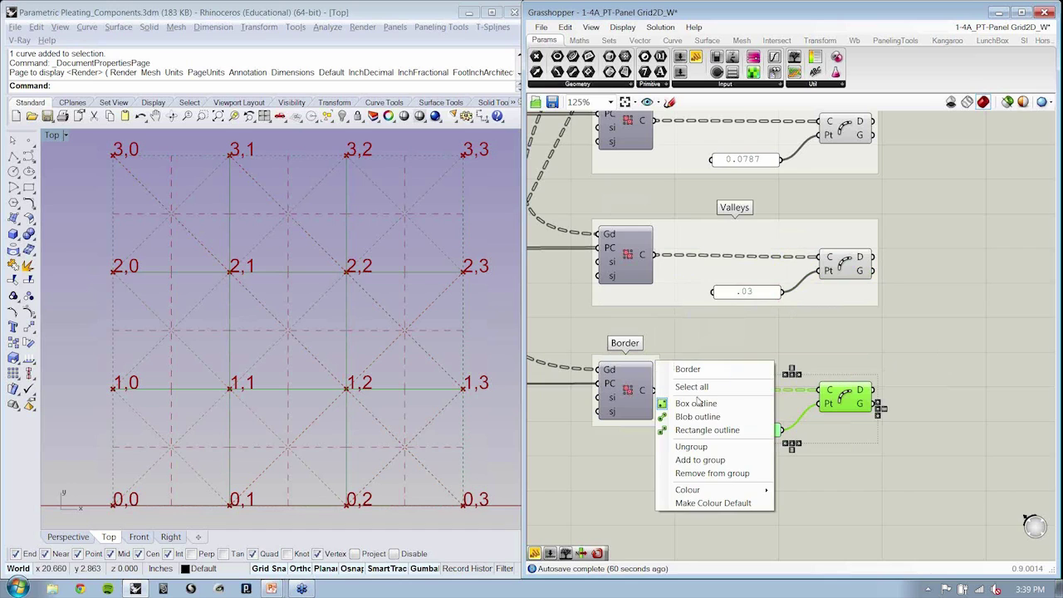
pyautogui.click(706, 458)
pyautogui.click(810, 397)
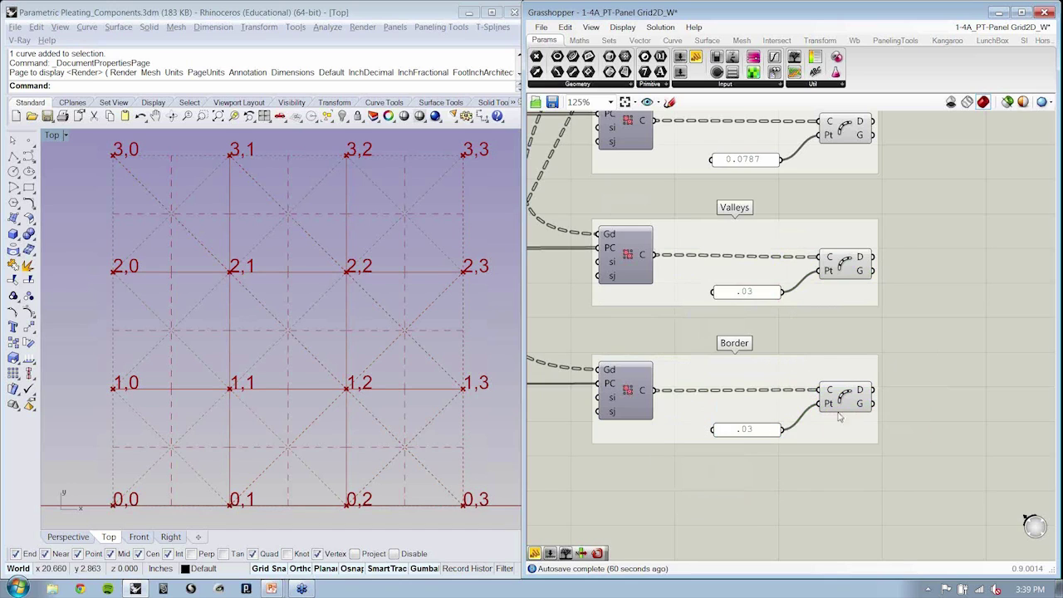